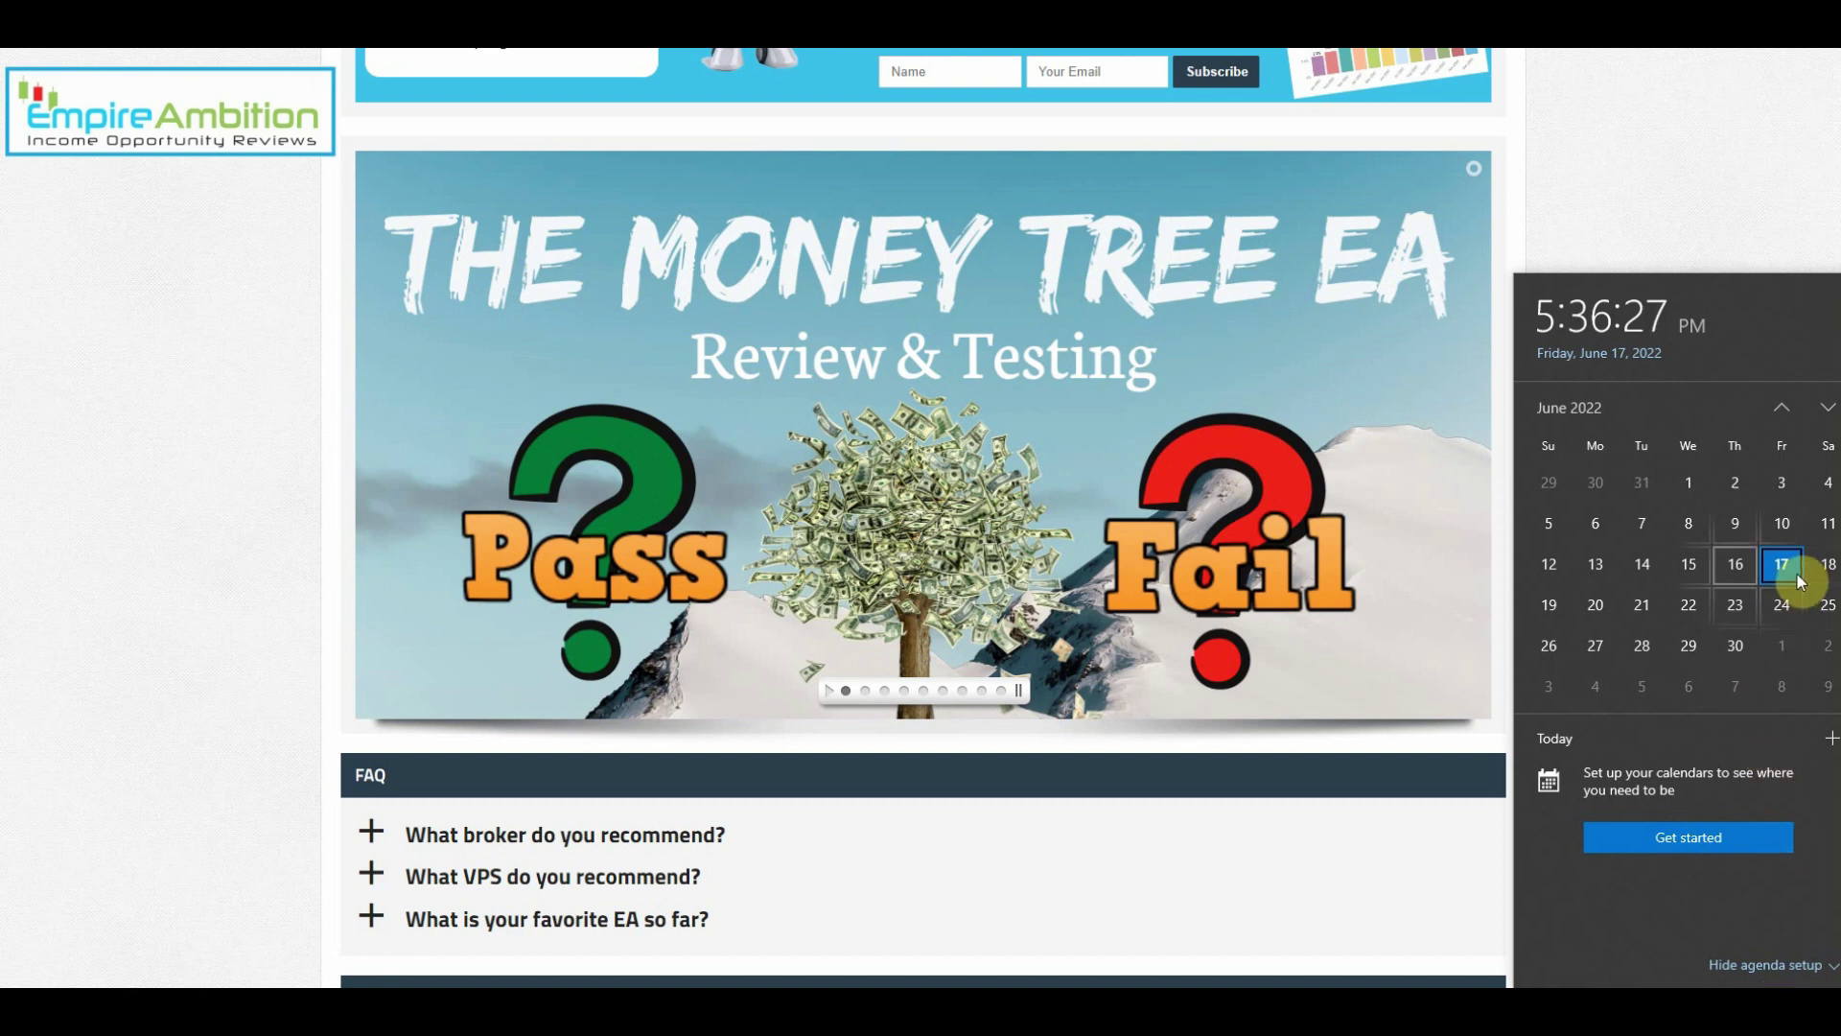
Dismiss the calendar flyout and open the Money Tree EA review article from the homepage slider.
{"action": "left_click", "coordinate": [1628, 202]}
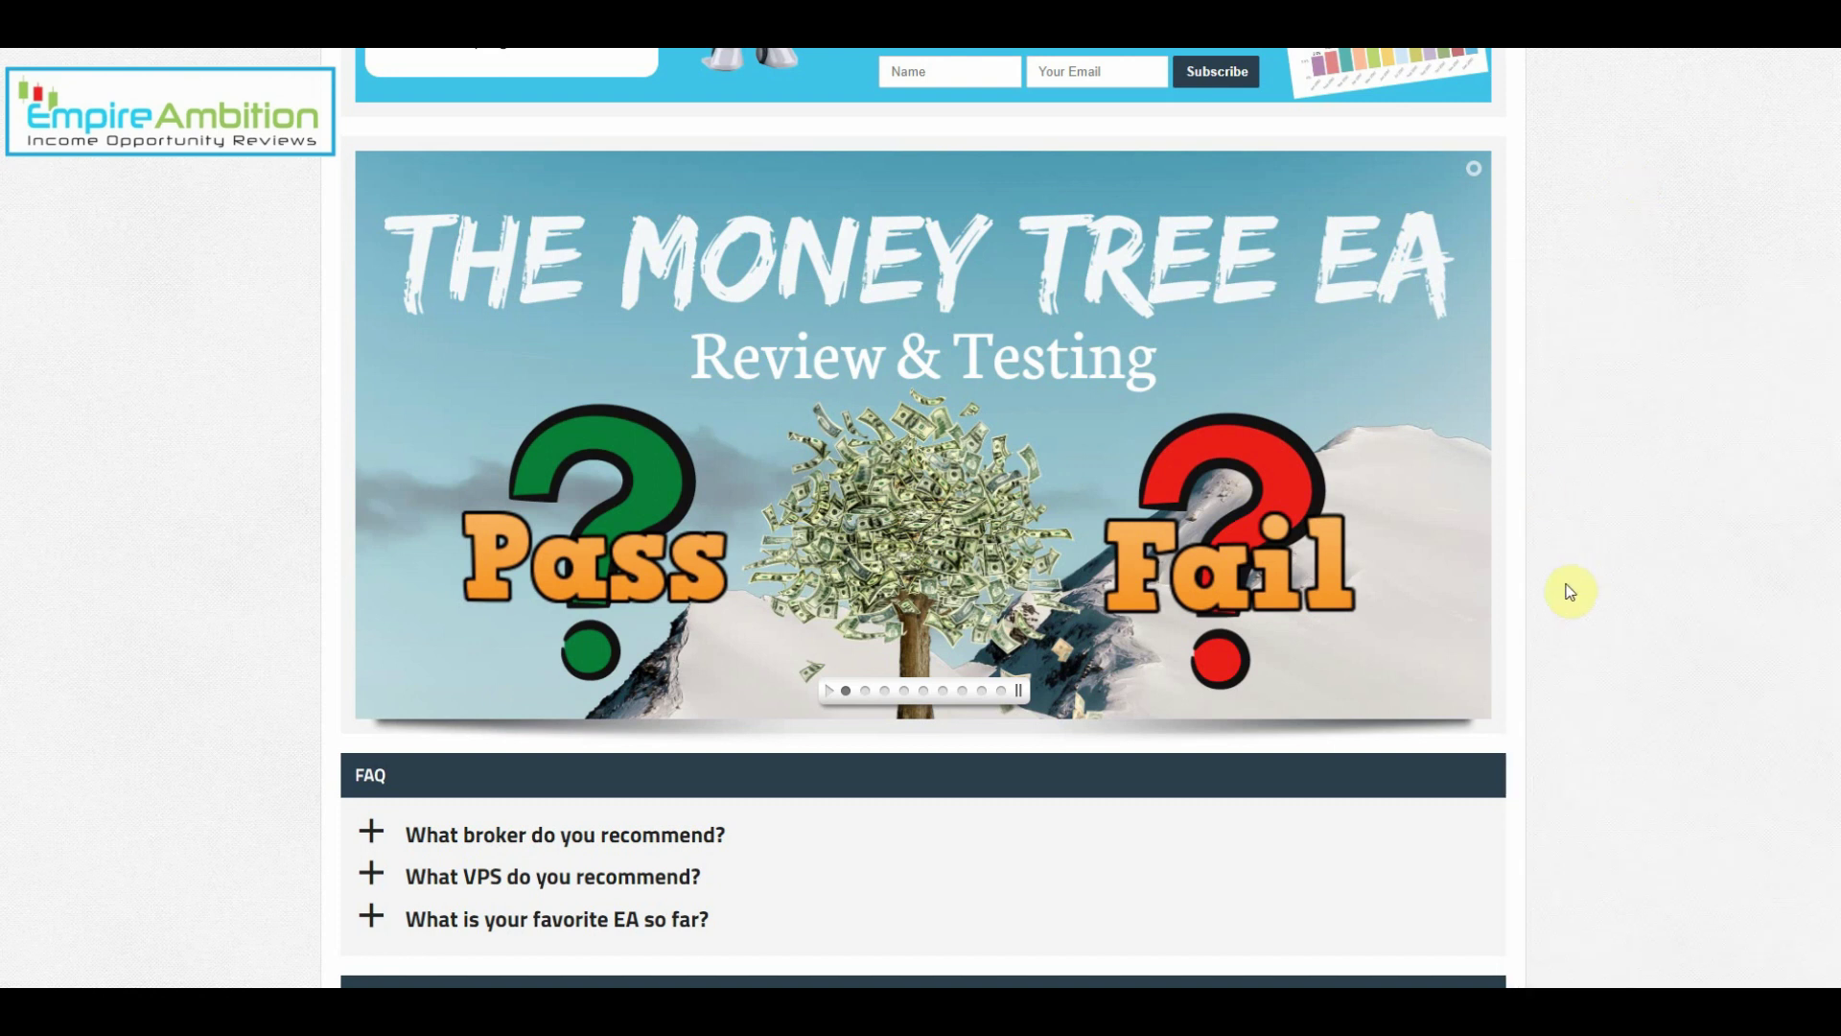
{"action": "scroll", "coordinate": [504, 407], "scroll_direction": "down", "scroll_amount": 1}
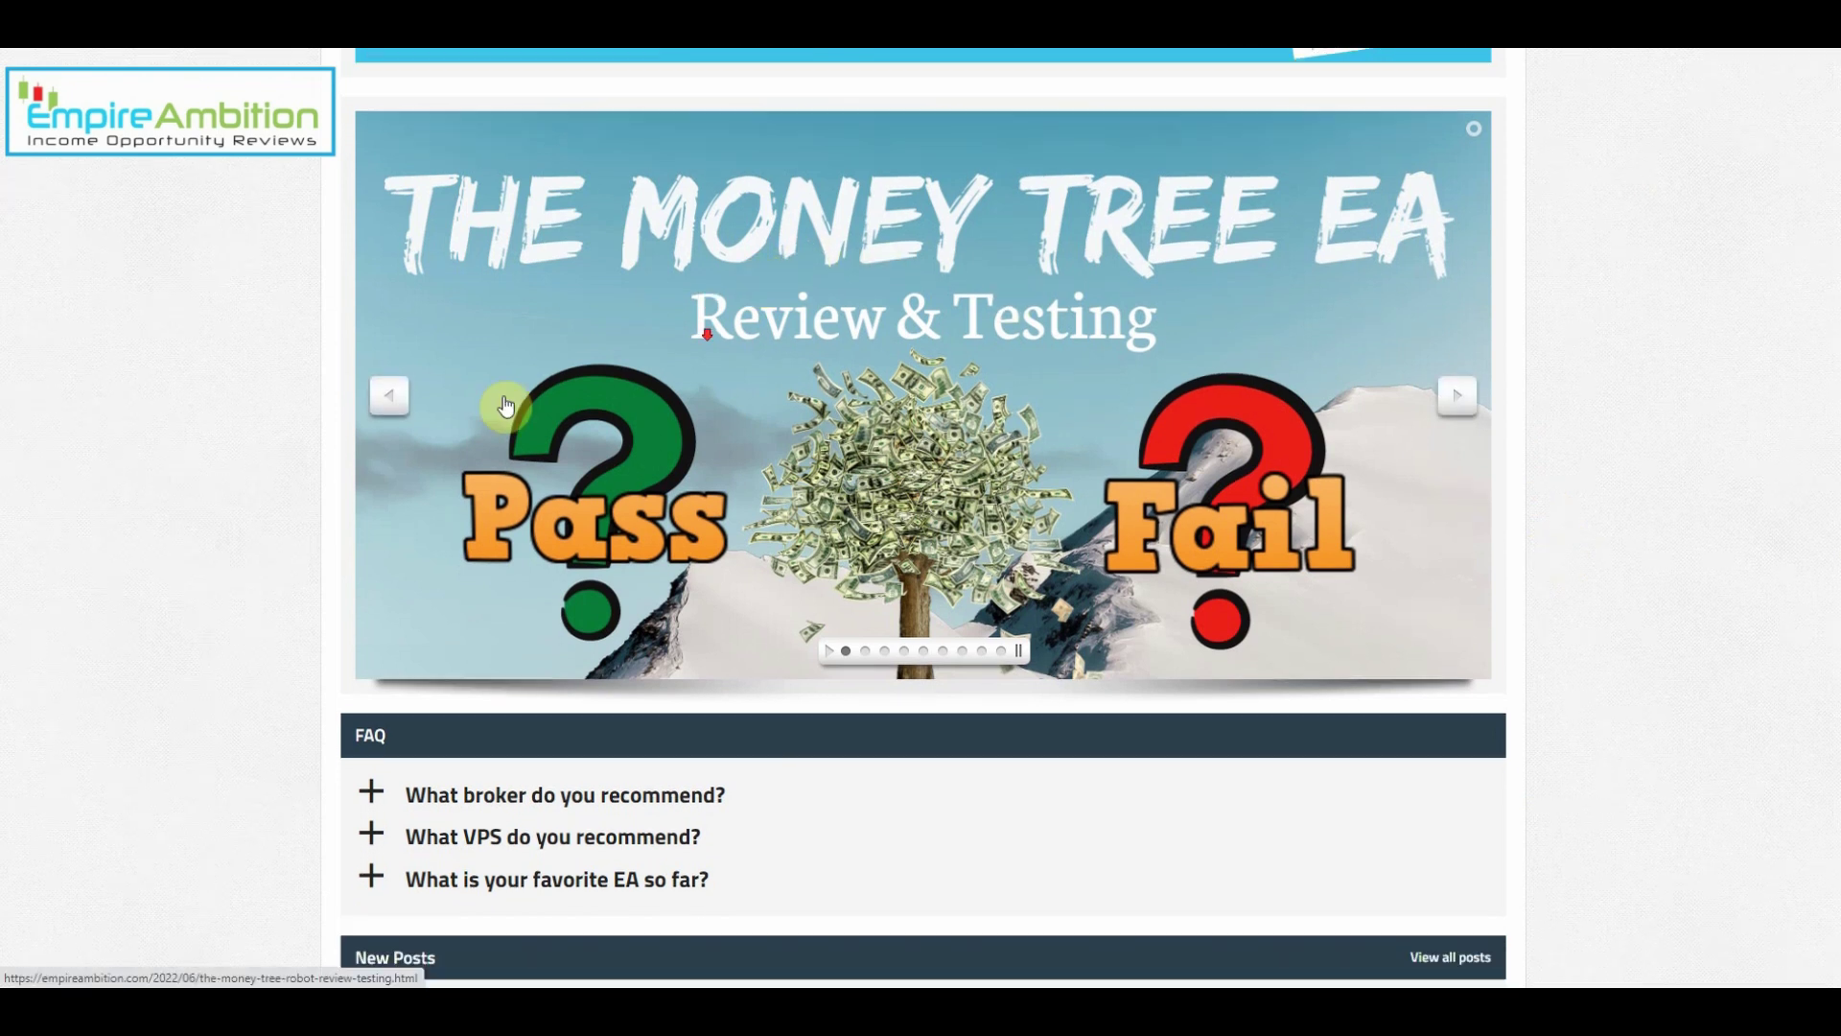
{"action": "scroll", "coordinate": [504, 408], "scroll_direction": "down", "scroll_amount": 3}
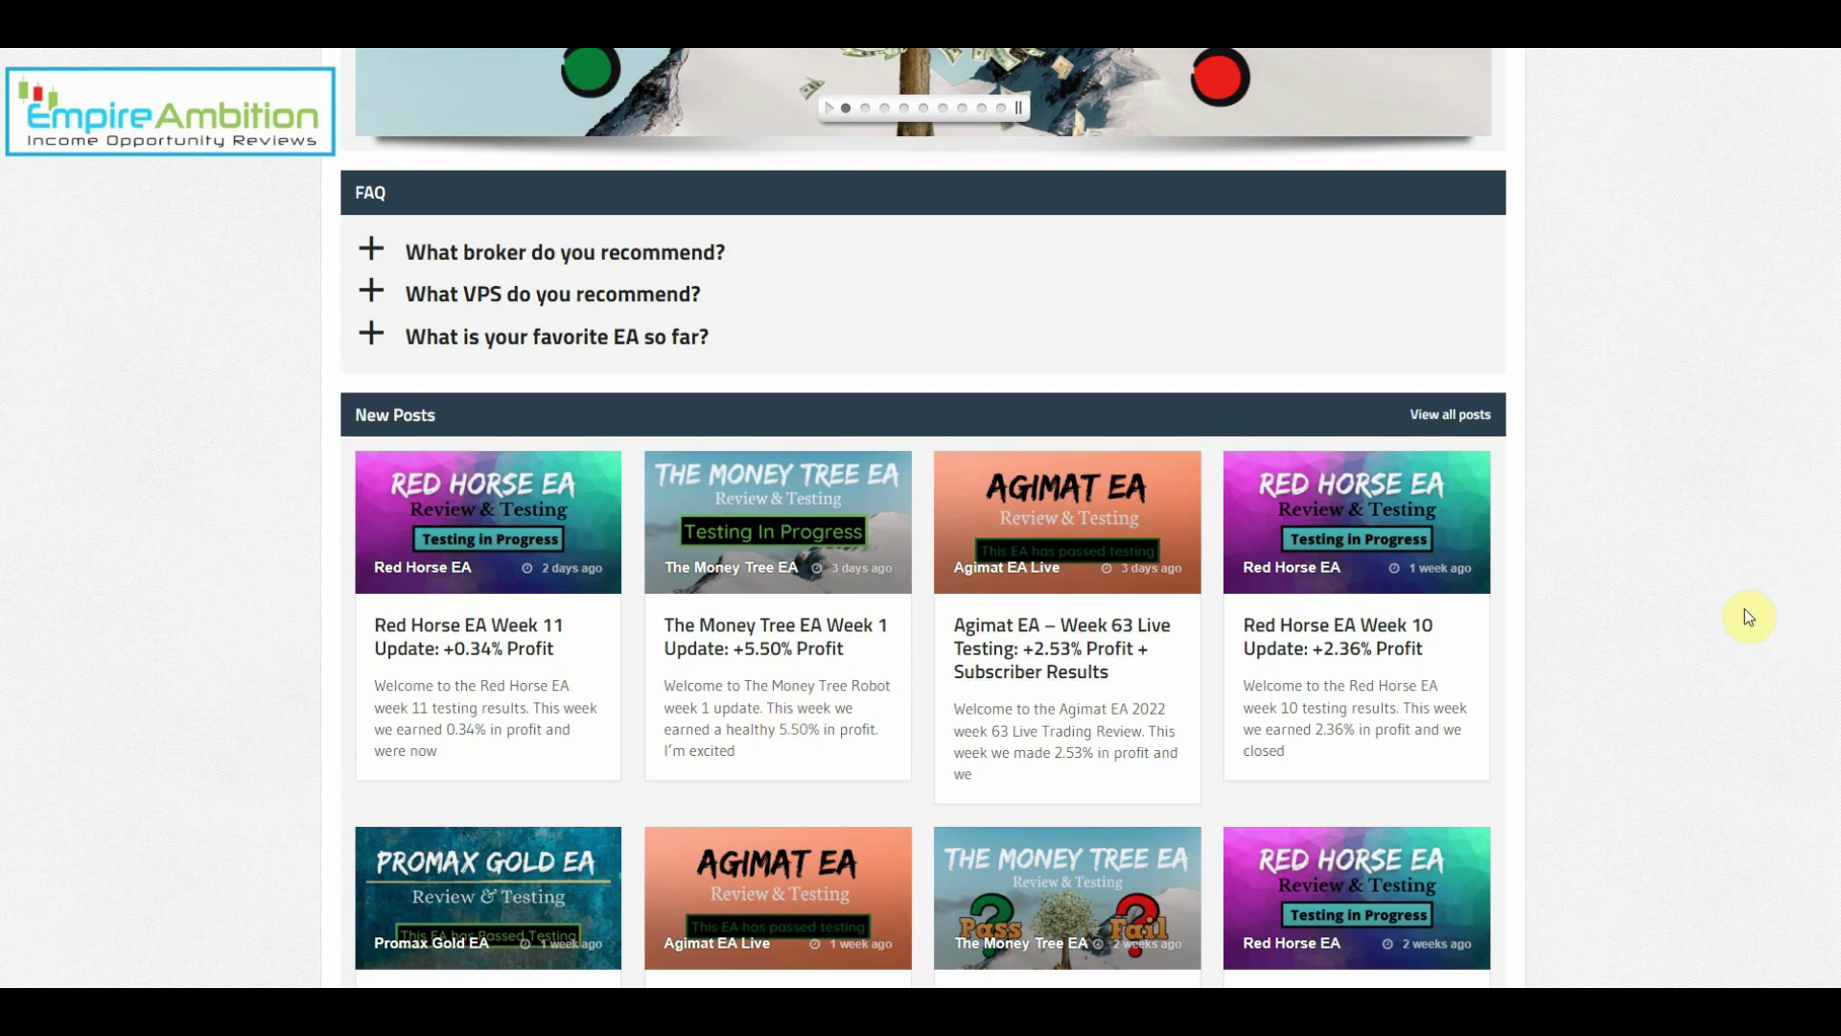
{"action": "scroll", "coordinate": [1604, 613], "scroll_direction": "up", "scroll_amount": 2}
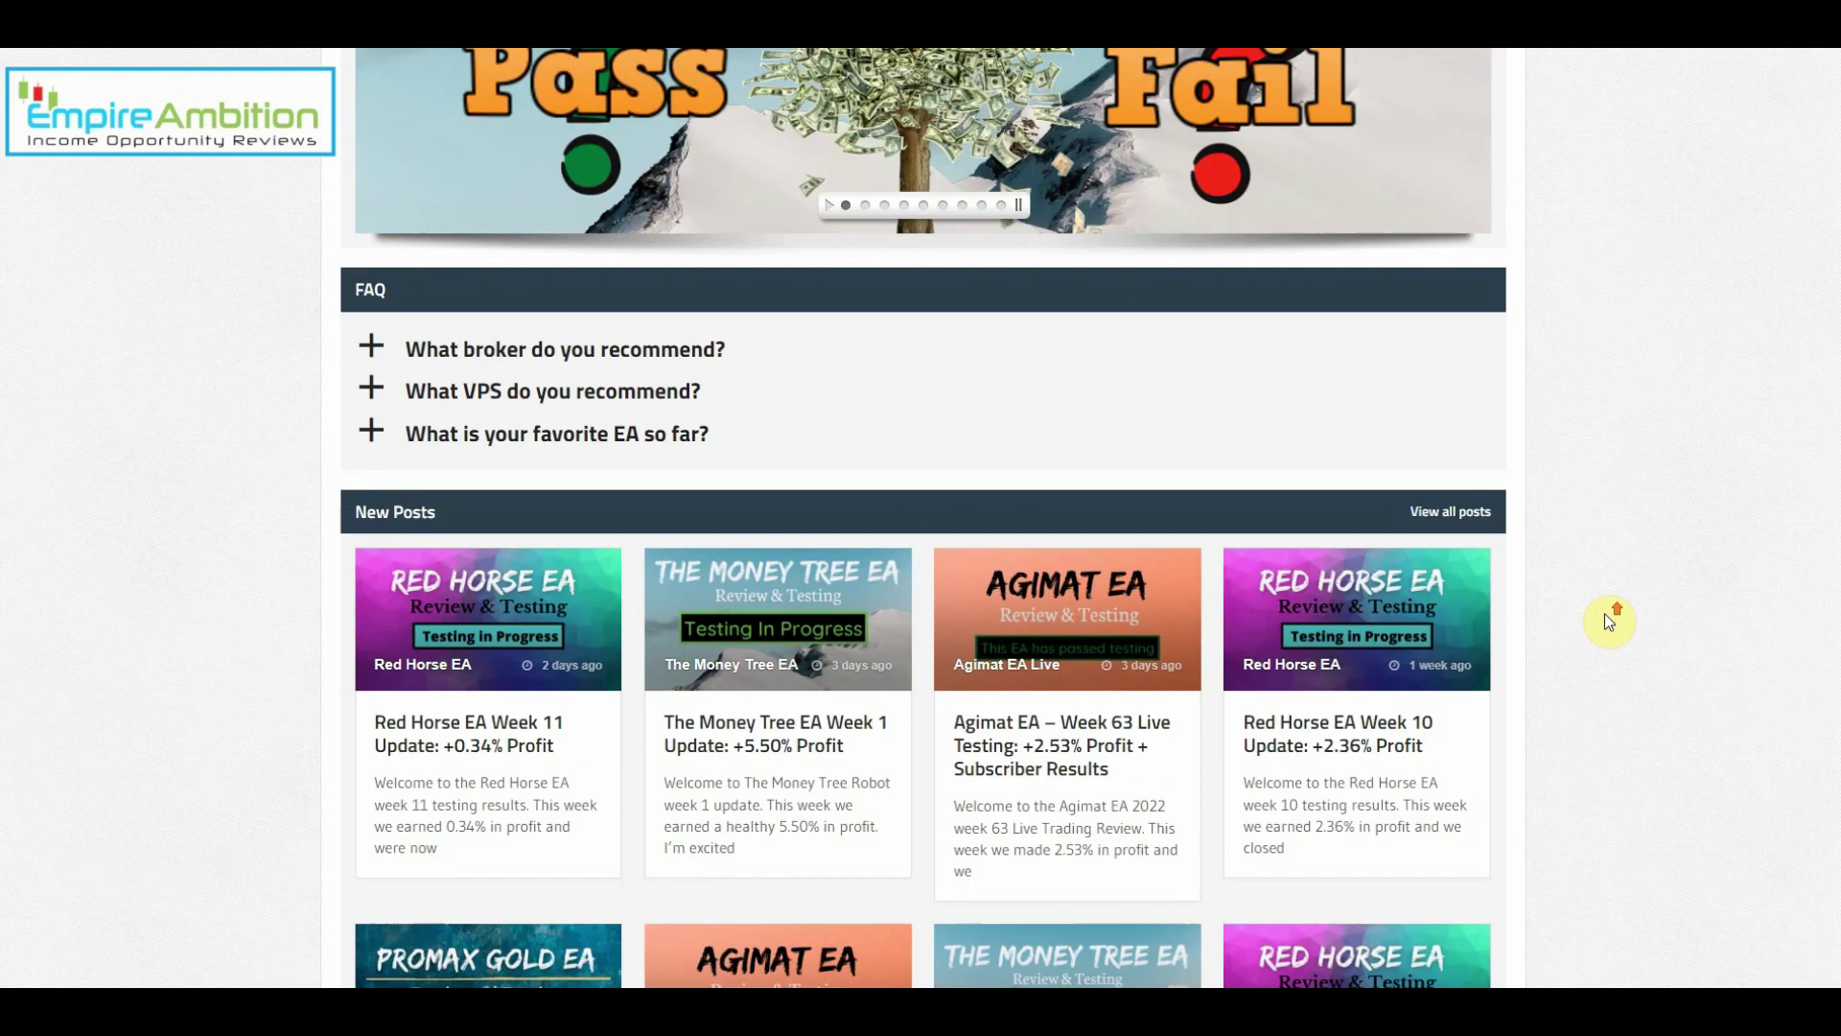
{"action": "scroll", "coordinate": [1596, 612], "scroll_direction": "up", "scroll_amount": 3}
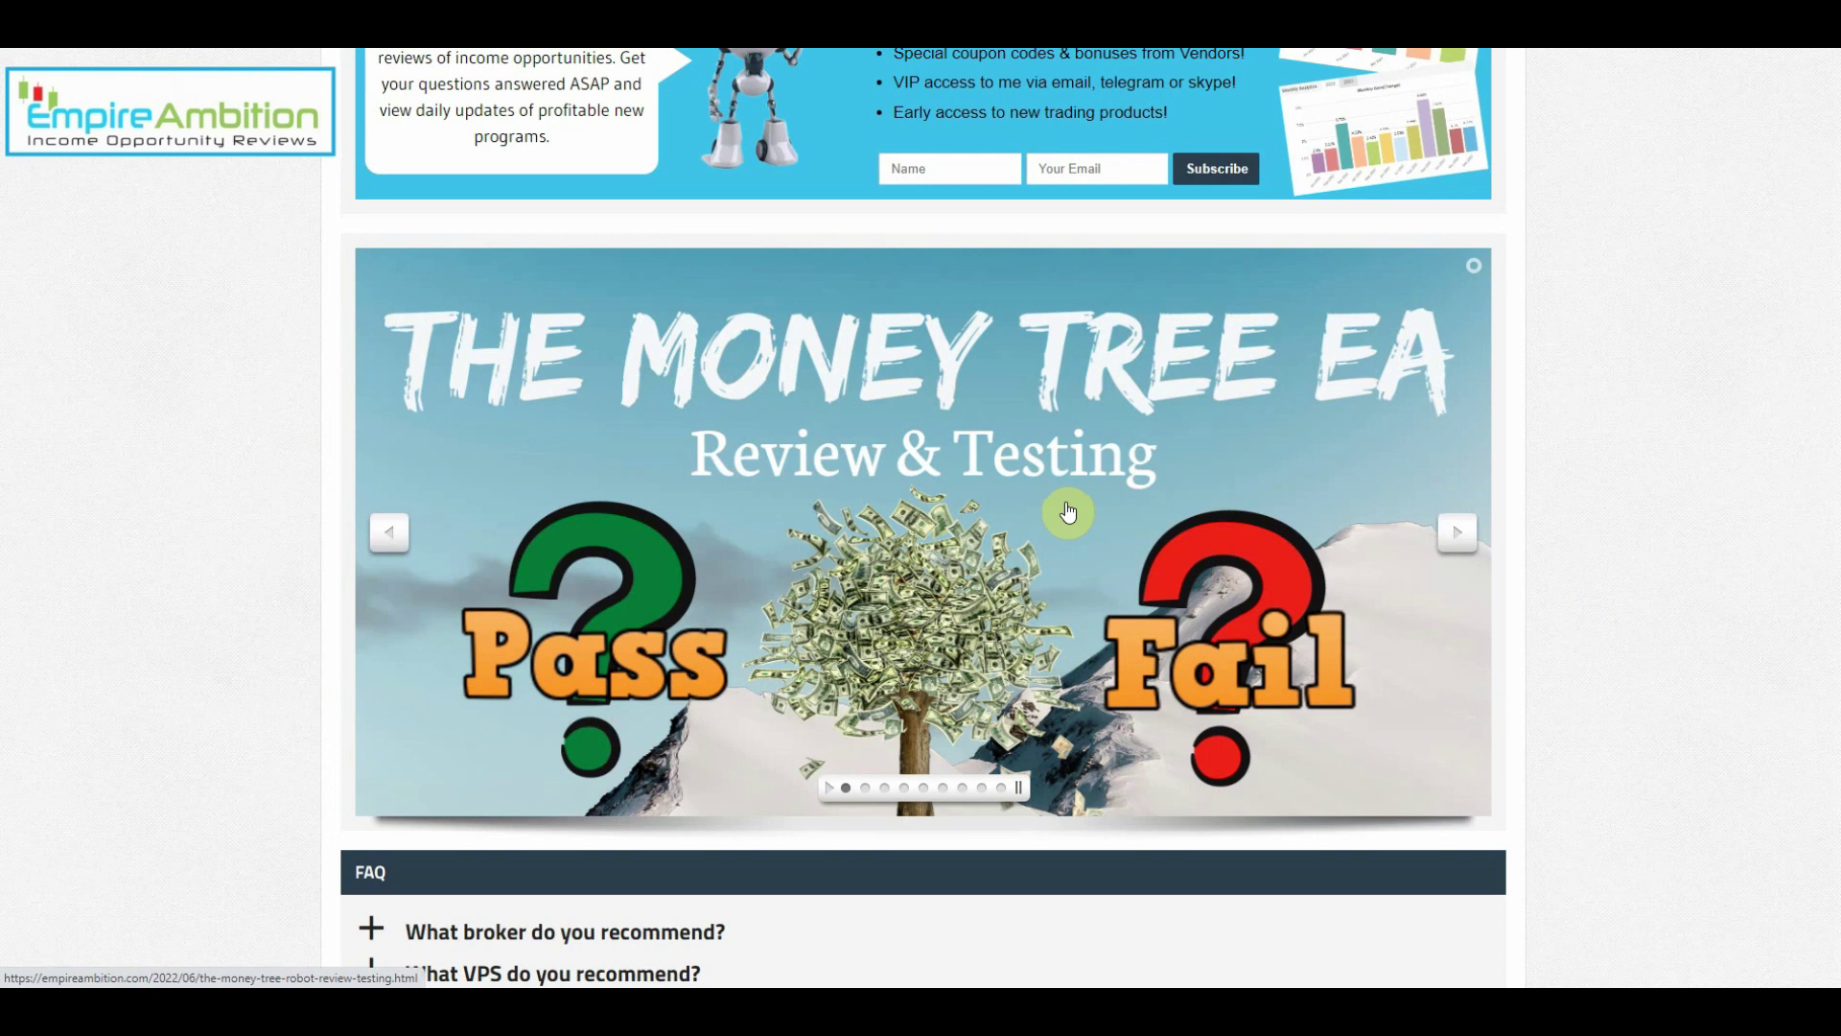
{"action": "left_click", "coordinate": [1061, 507]}
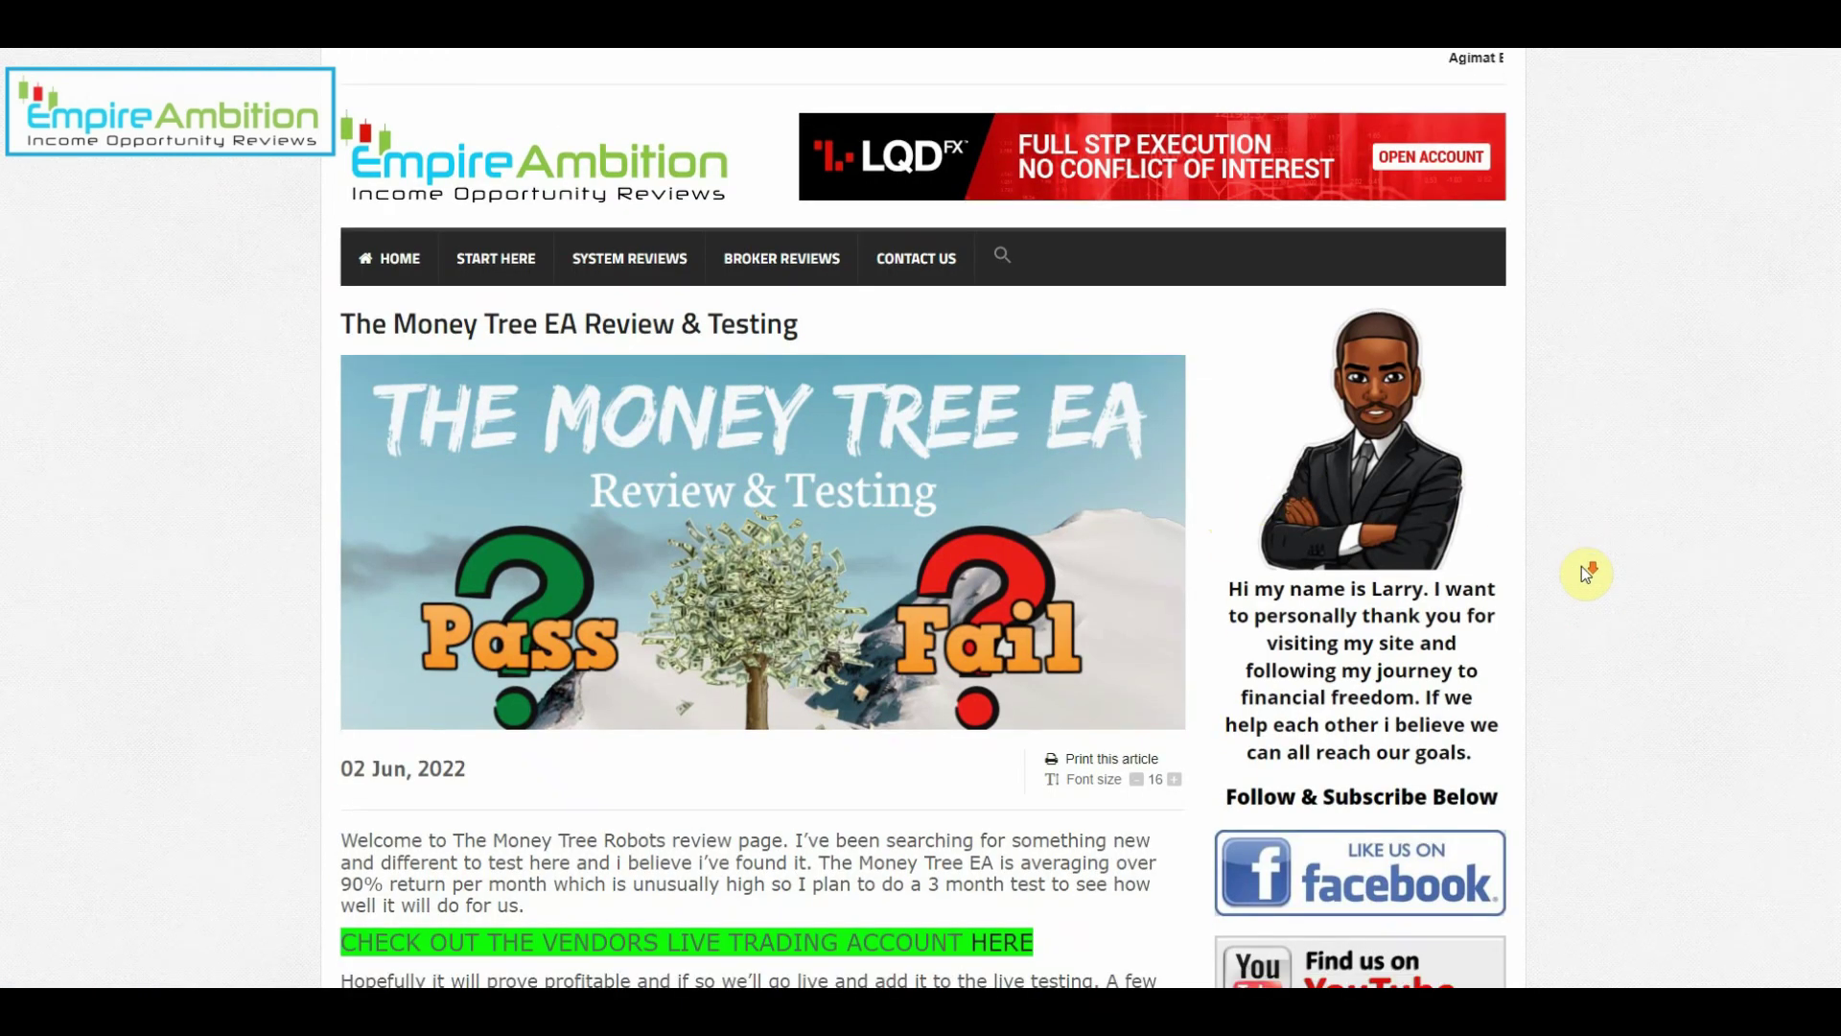
{"action": "scroll", "coordinate": [1558, 579], "scroll_direction": "down", "scroll_amount": 5}
{"action": "scroll", "coordinate": [1559, 579], "scroll_direction": "down", "scroll_amount": 3}
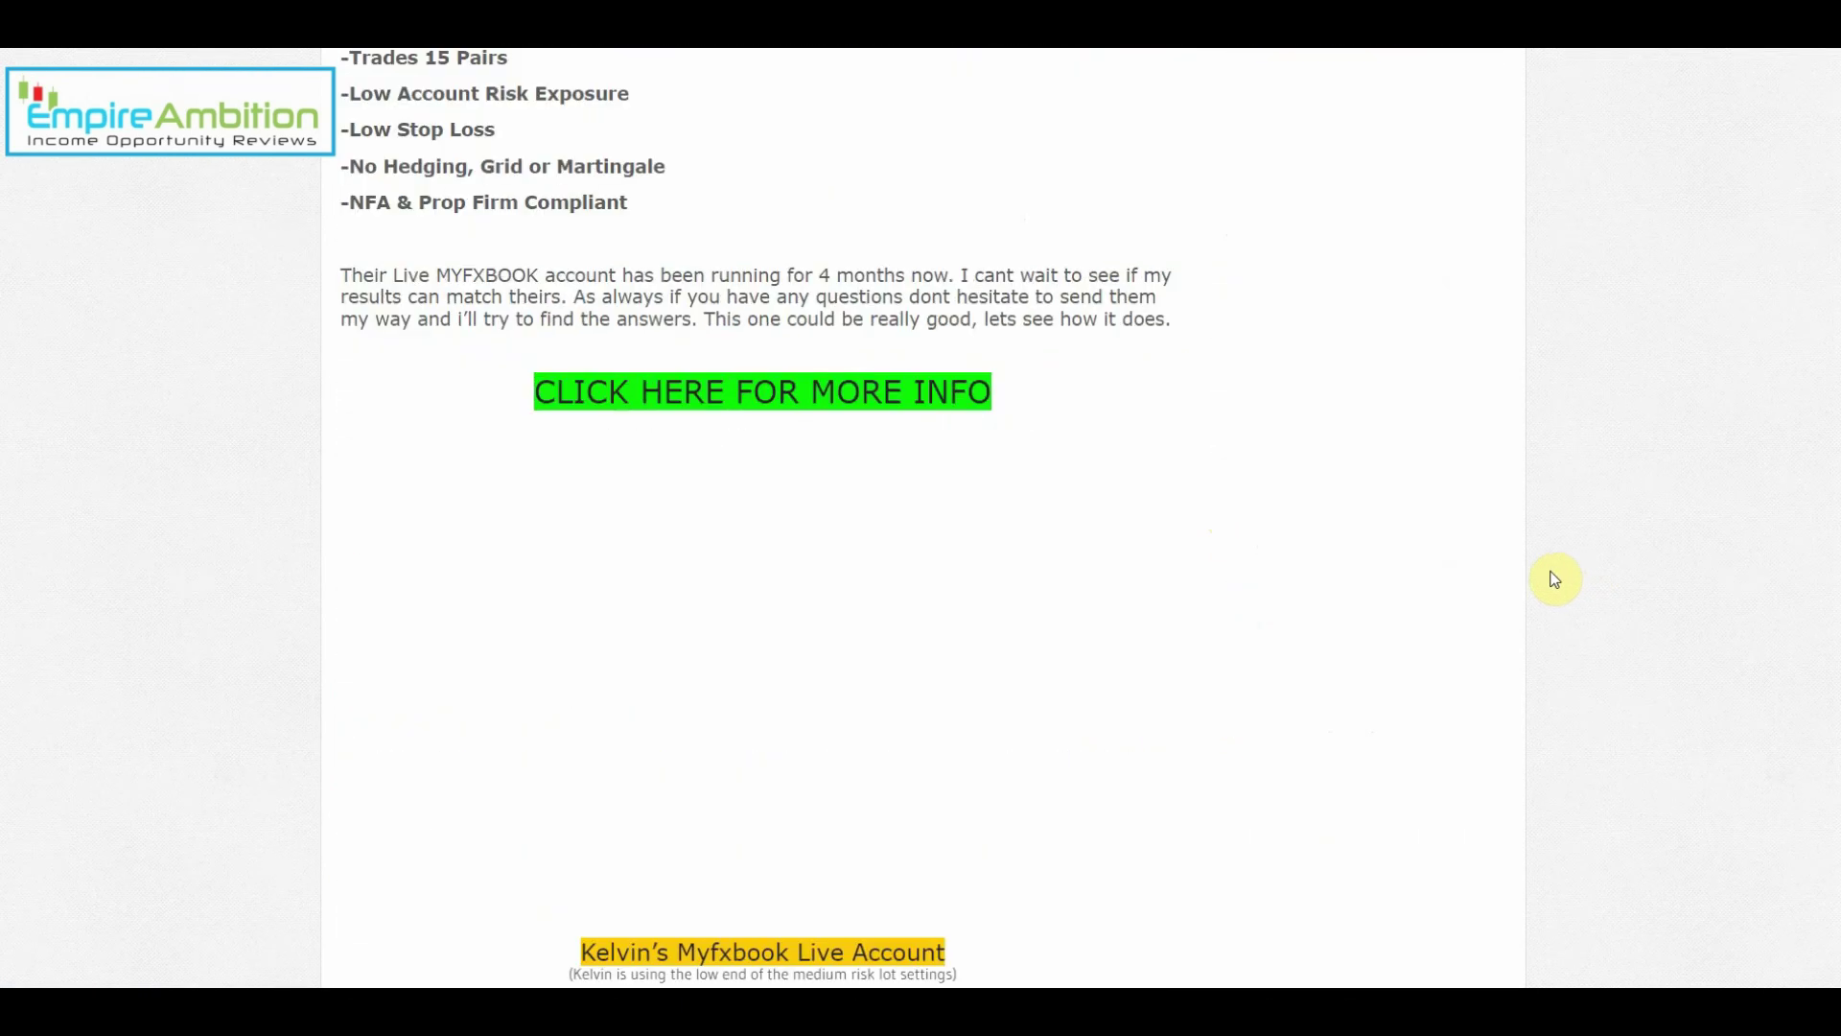
{"action": "scroll", "coordinate": [1226, 582], "scroll_direction": "down", "scroll_amount": 1}
{"action": "scroll", "coordinate": [1223, 578], "scroll_direction": "down", "scroll_amount": 4}
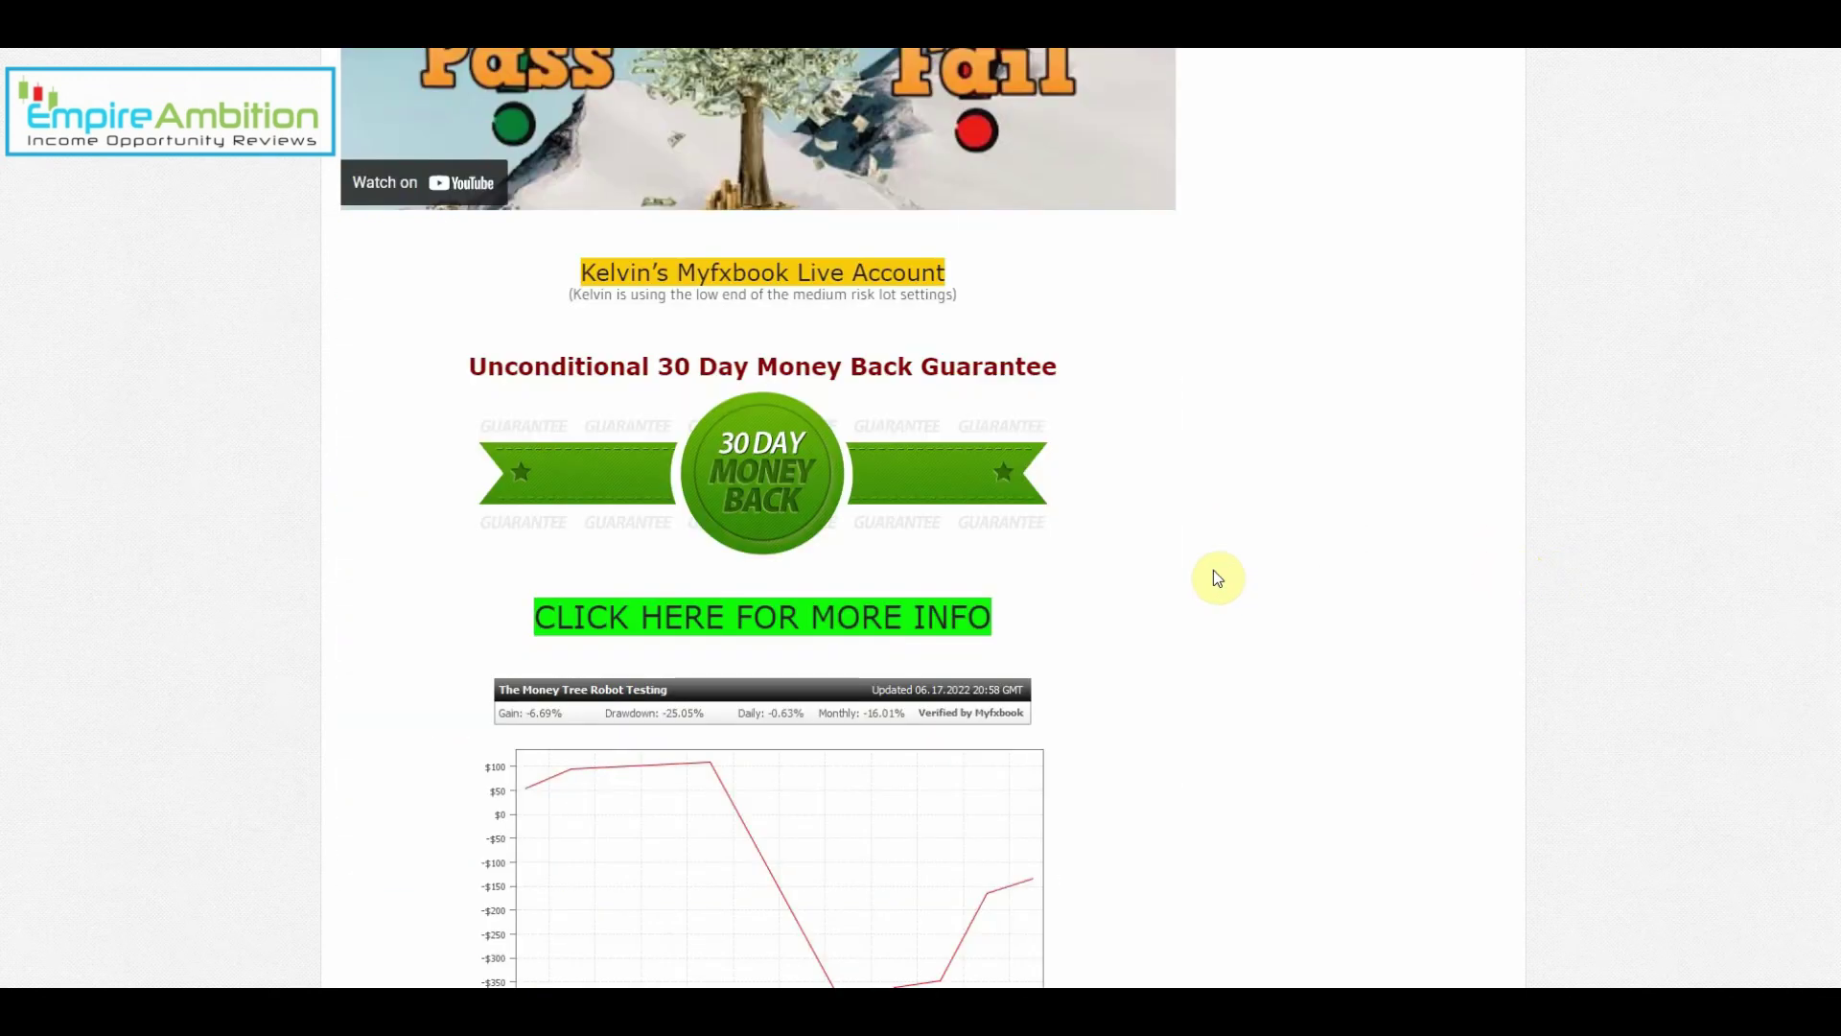
{"action": "scroll", "coordinate": [1214, 569], "scroll_direction": "down", "scroll_amount": 4}
{"action": "scroll", "coordinate": [1210, 566], "scroll_direction": "up", "scroll_amount": 1}
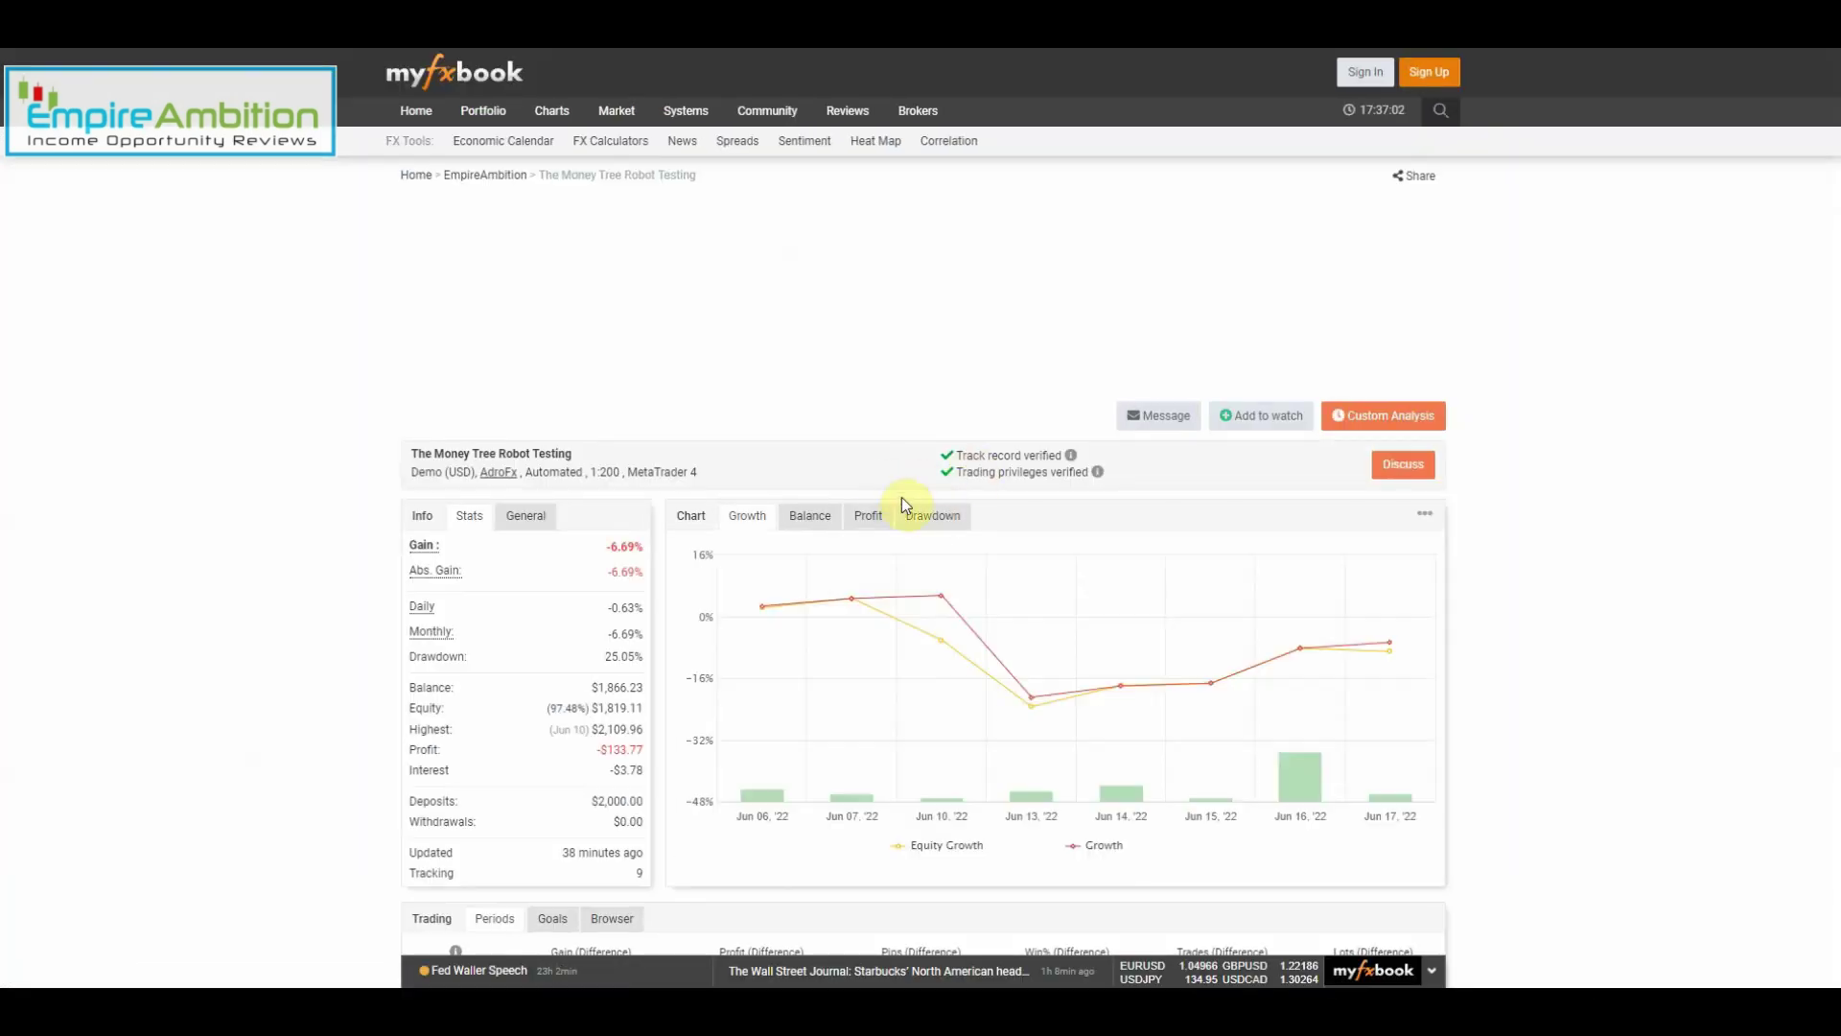
{"action": "scroll", "coordinate": [598, 565], "scroll_direction": "down", "scroll_amount": 1}
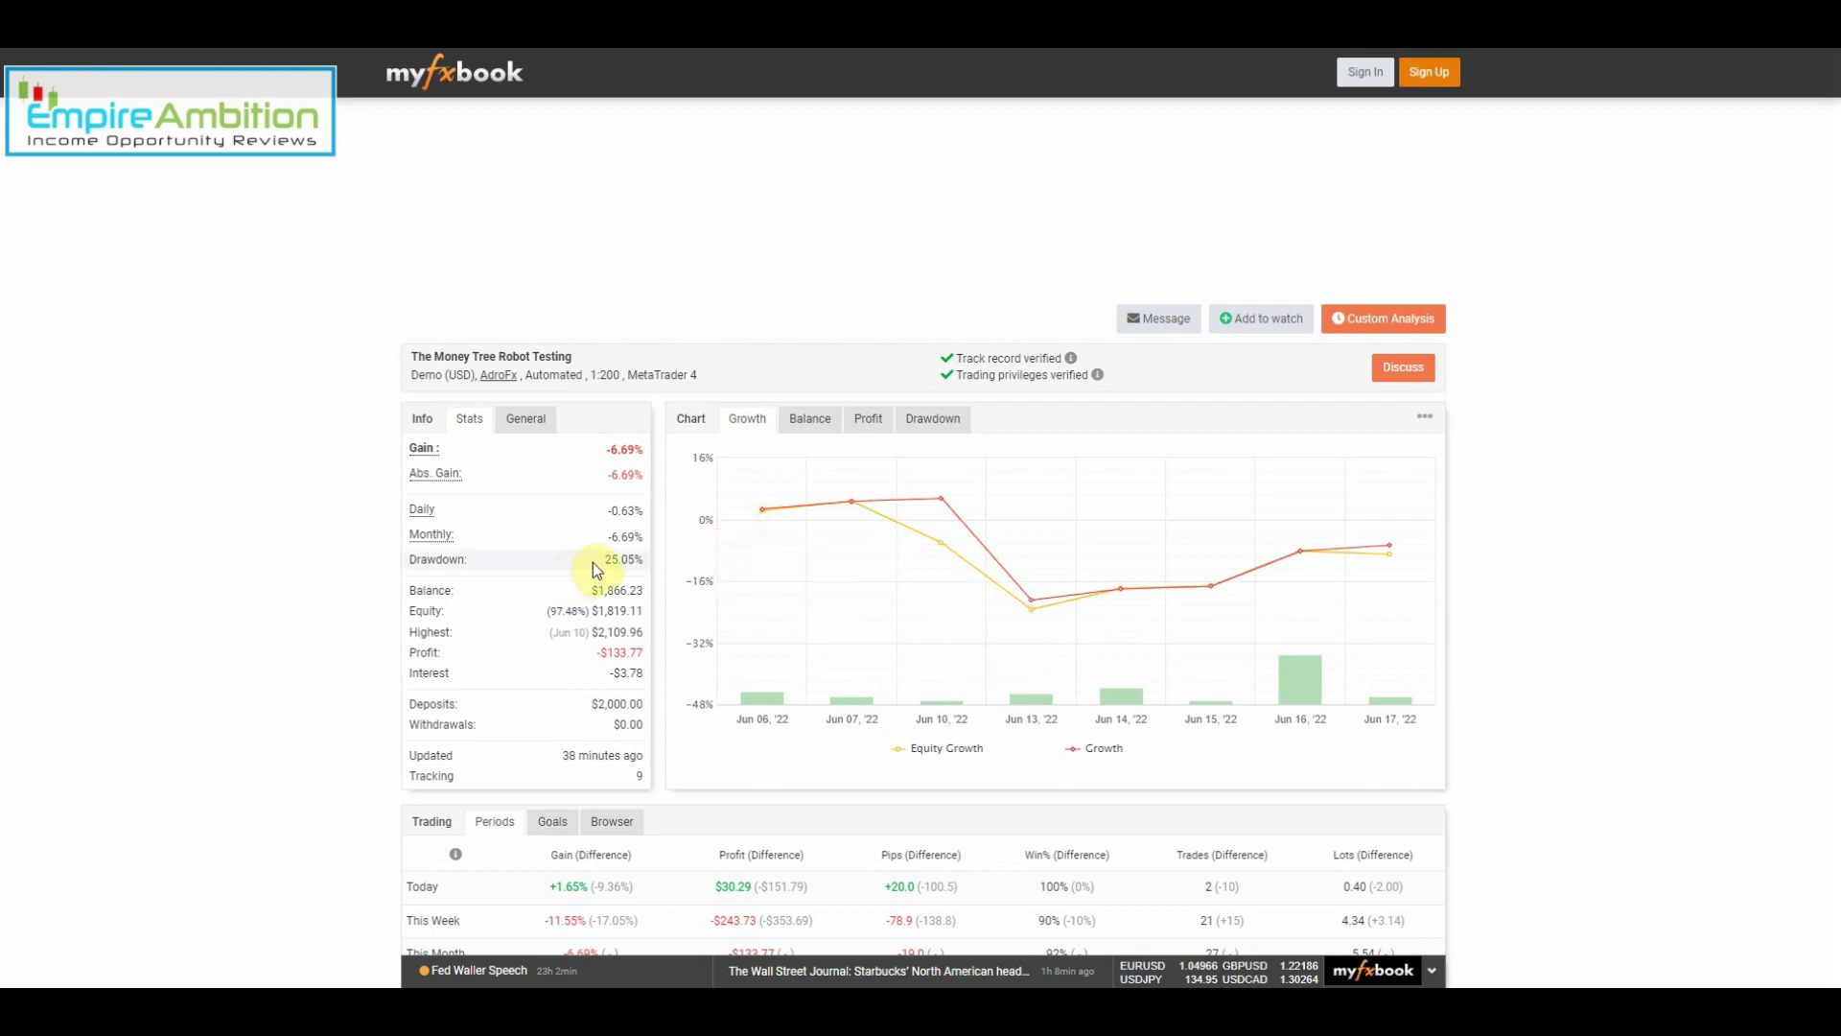
{"action": "mouse_move", "coordinate": [1299, 649]}
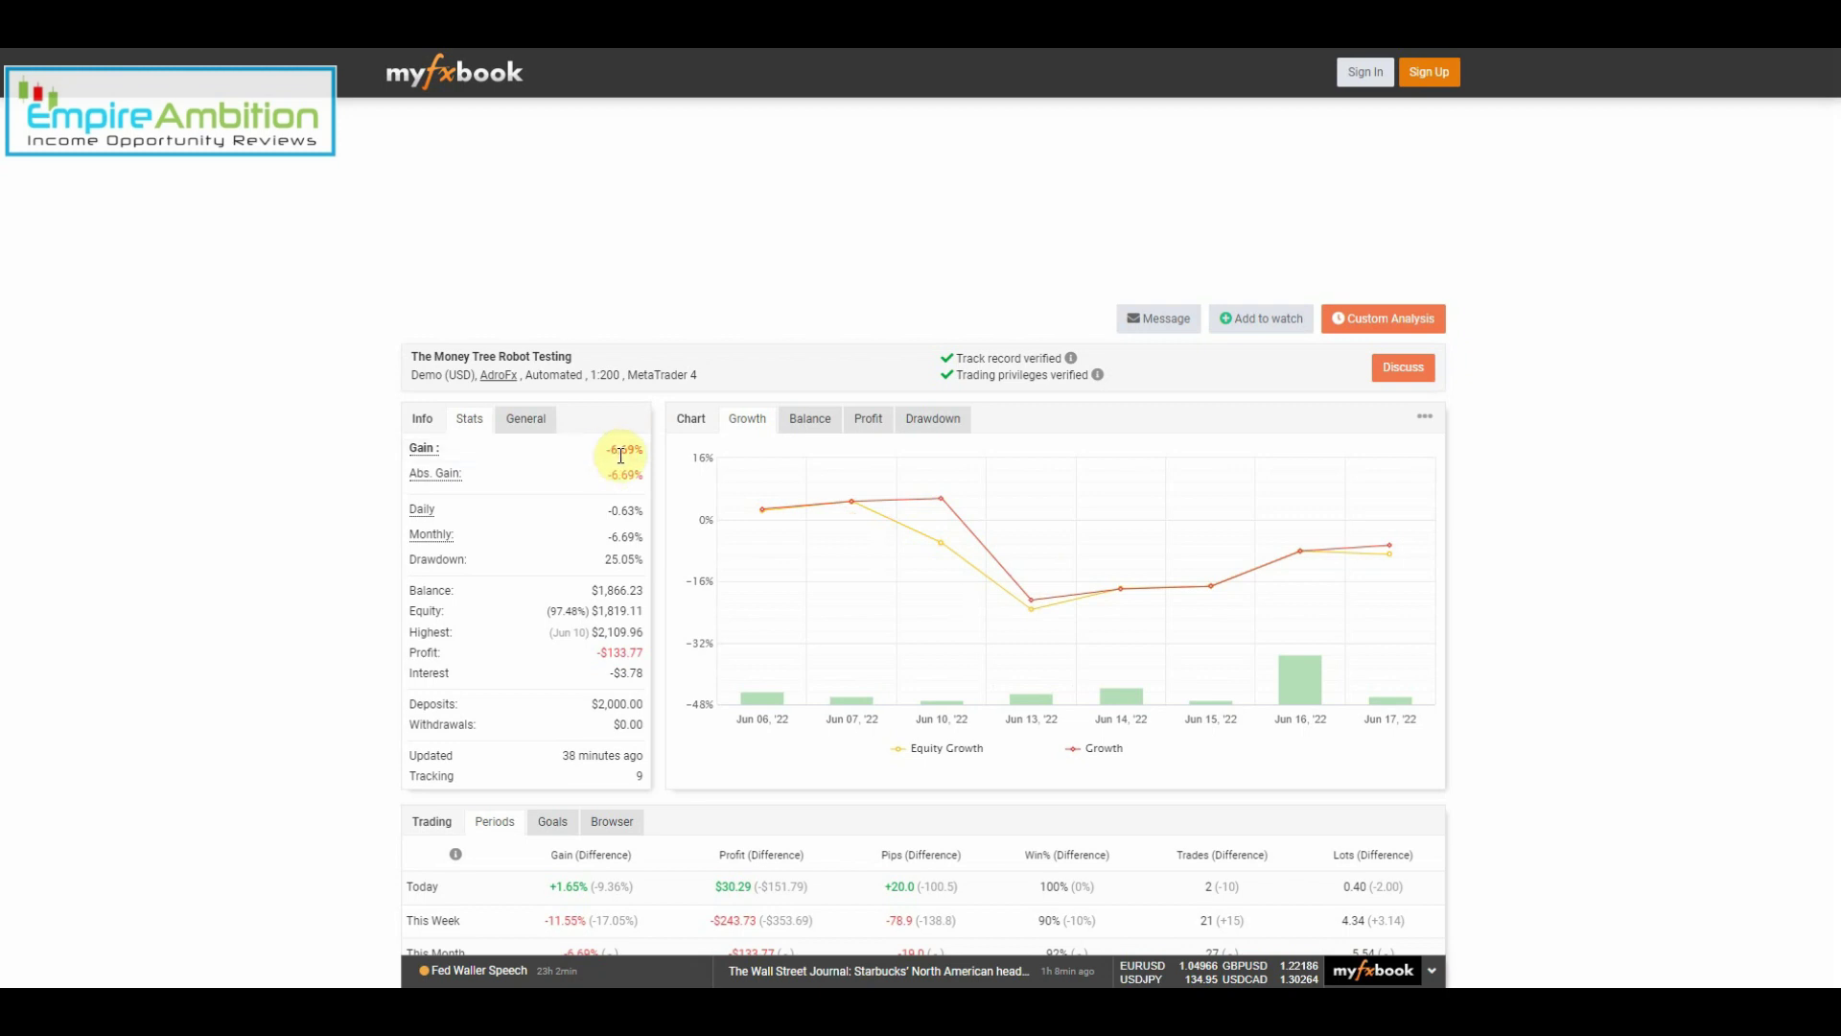
{"action": "mouse_move", "coordinate": [1300, 551]}
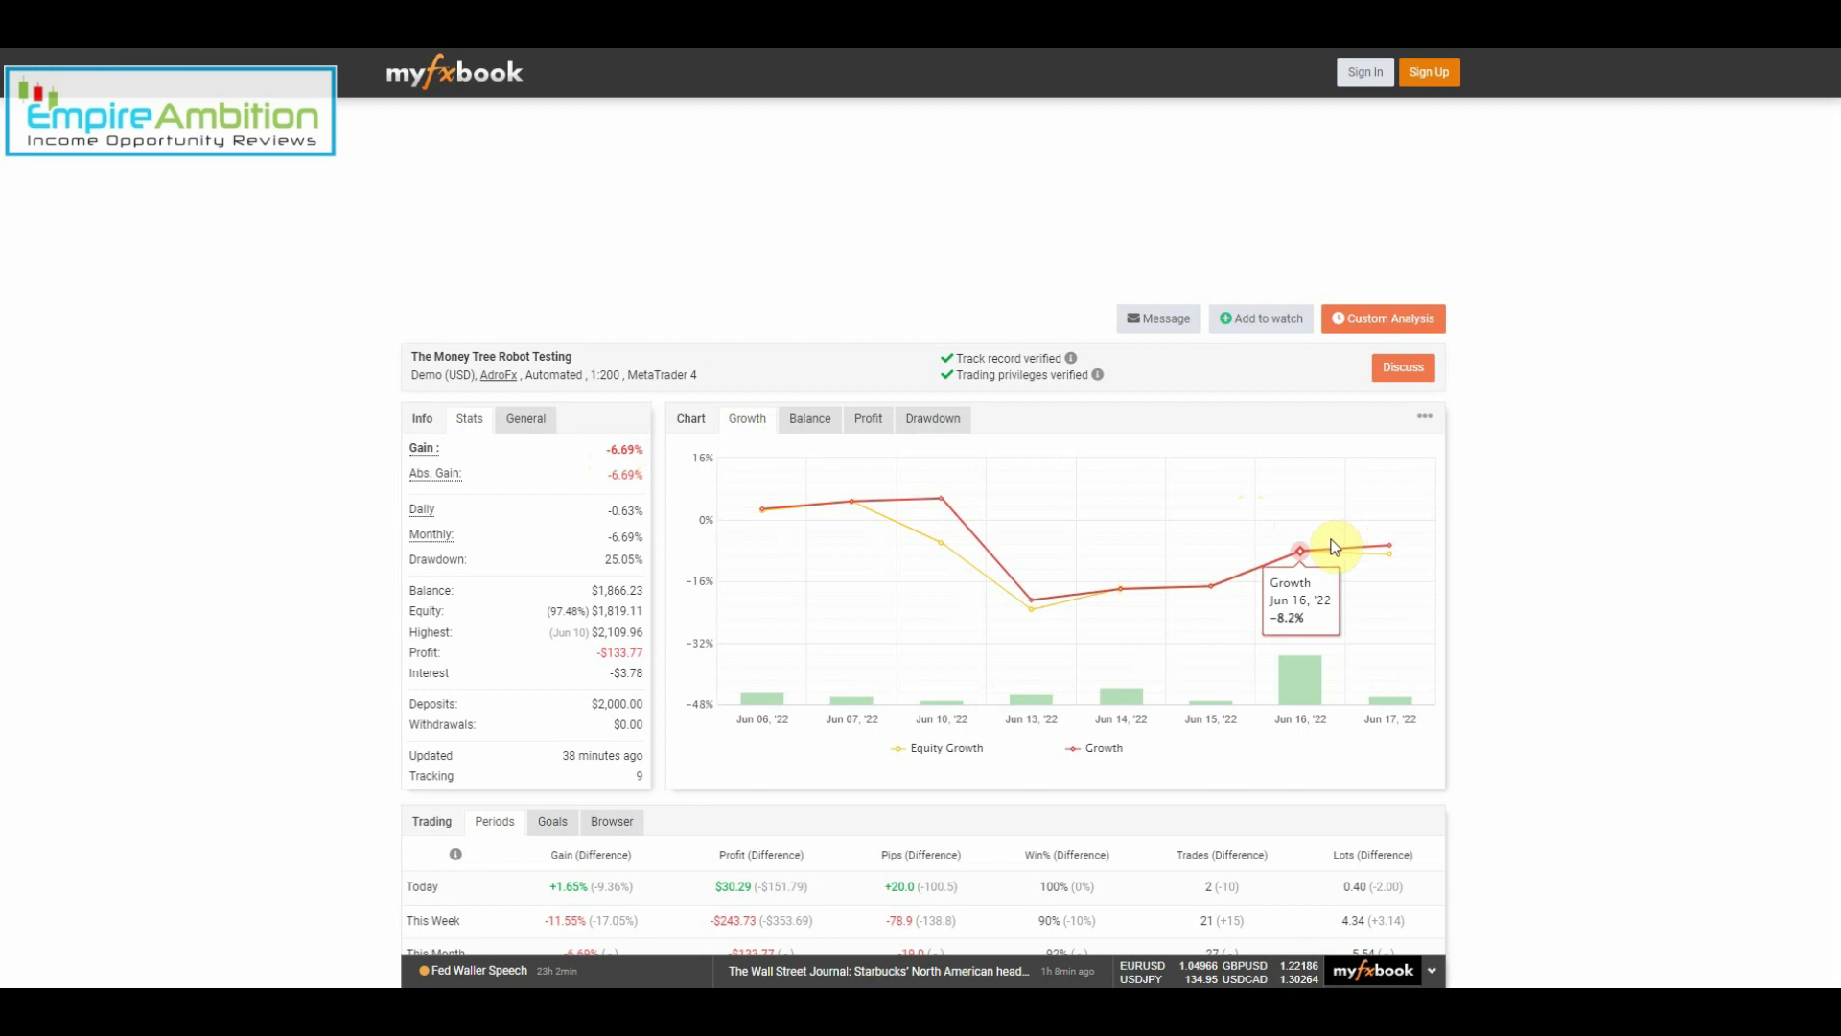
{"action": "scroll", "coordinate": [1388, 547], "scroll_direction": "down", "scroll_amount": 3}
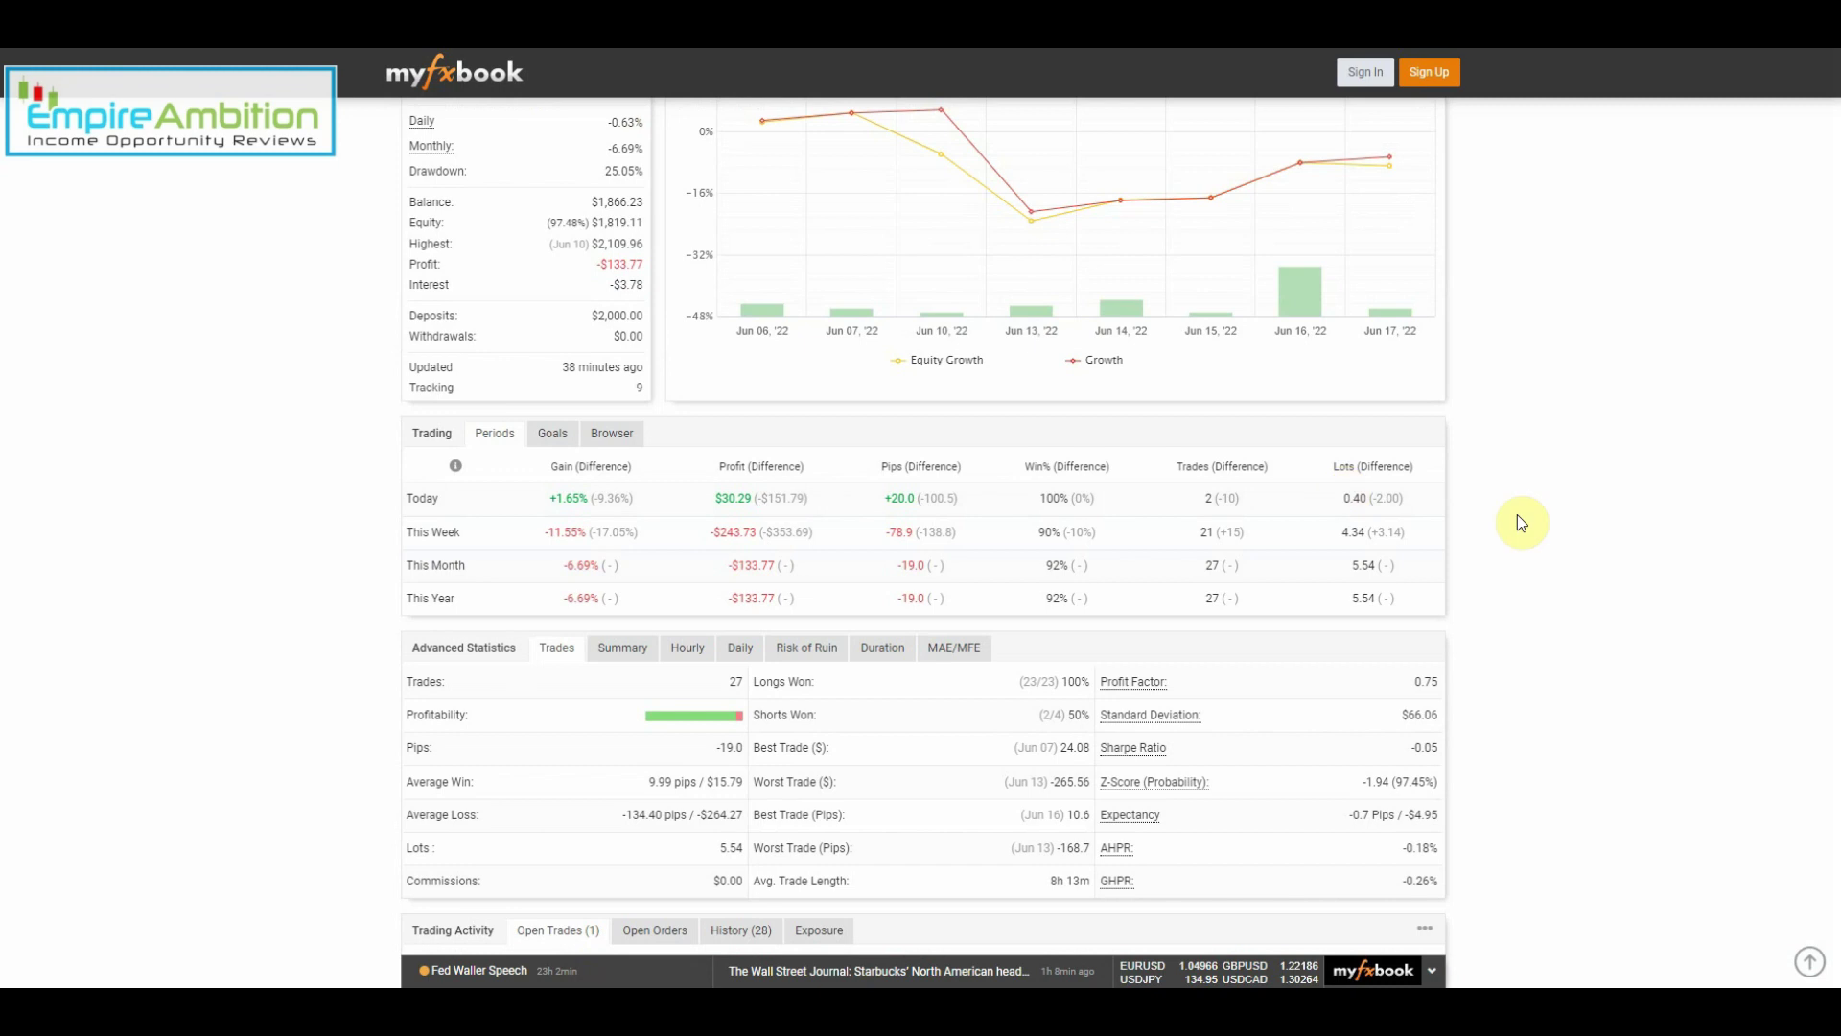
{"action": "scroll", "coordinate": [1520, 523], "scroll_direction": "up", "scroll_amount": 2}
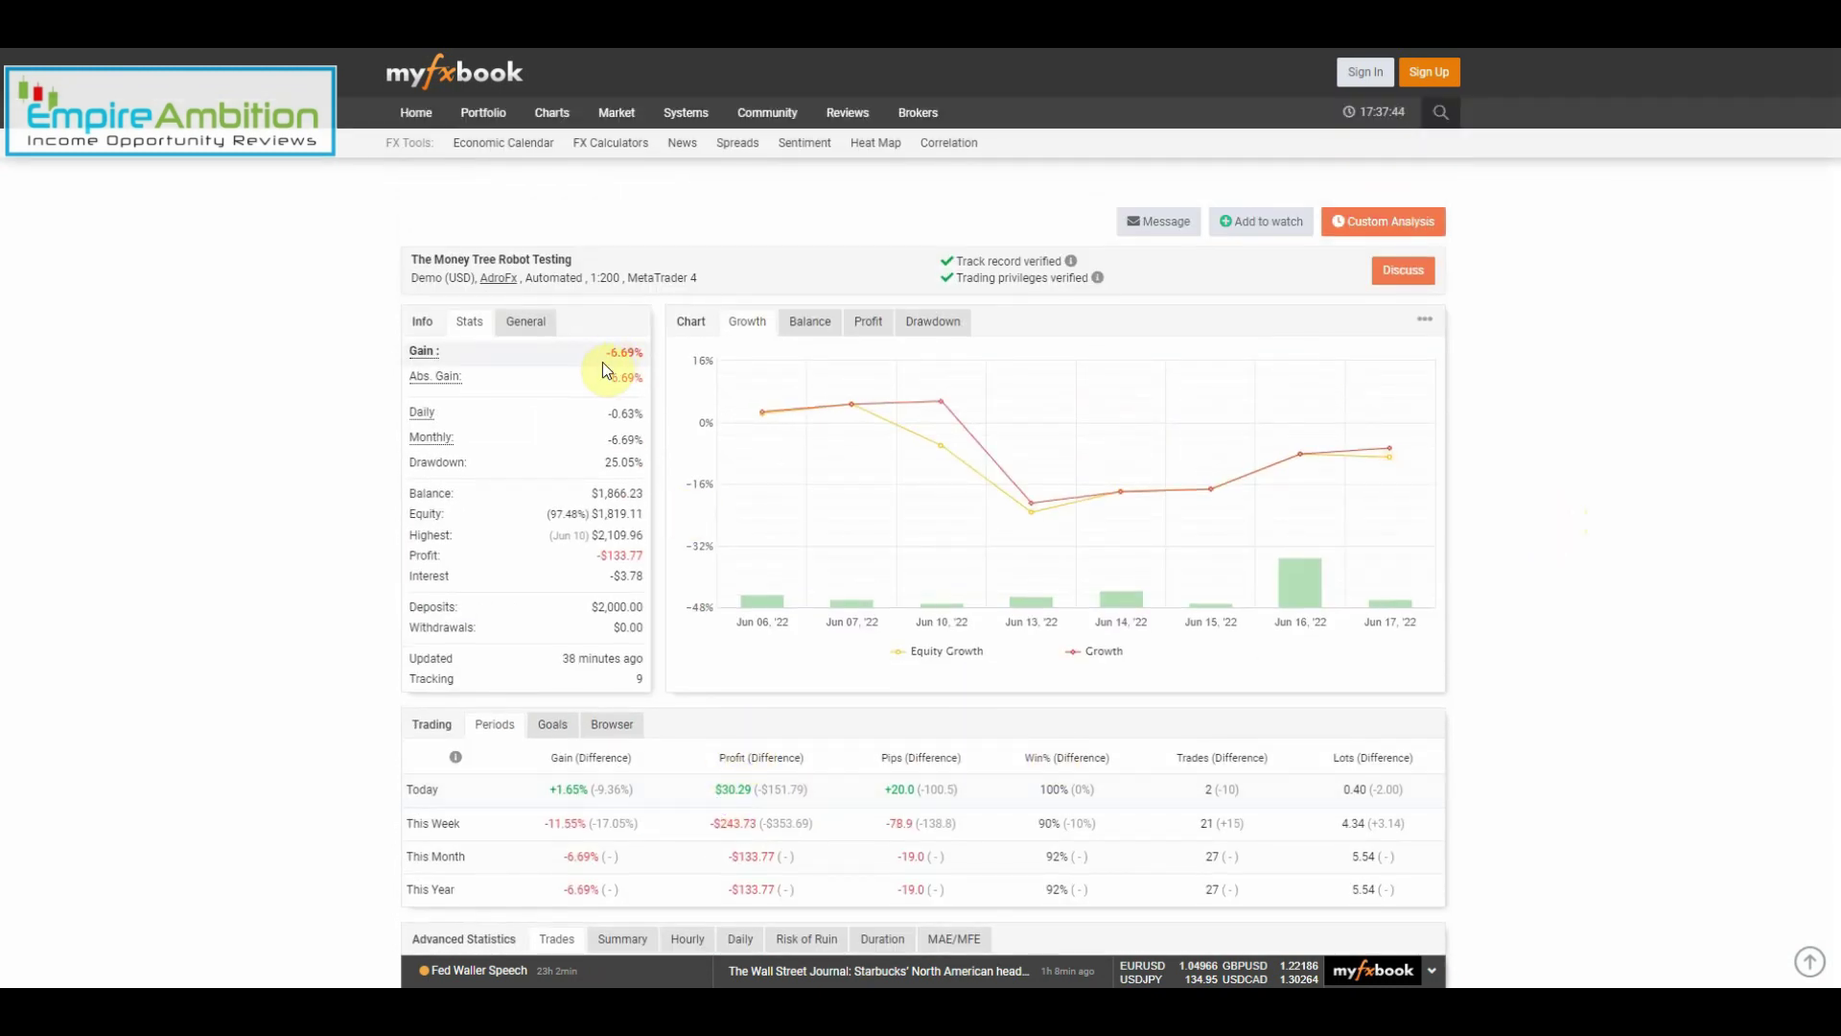
Highlight the -6.69% Gain and Abs. Gain figures on the Money Tree Robot Testing page.
{"action": "left_click_drag", "start_coordinate": [602, 362], "coordinate": [646, 362]}
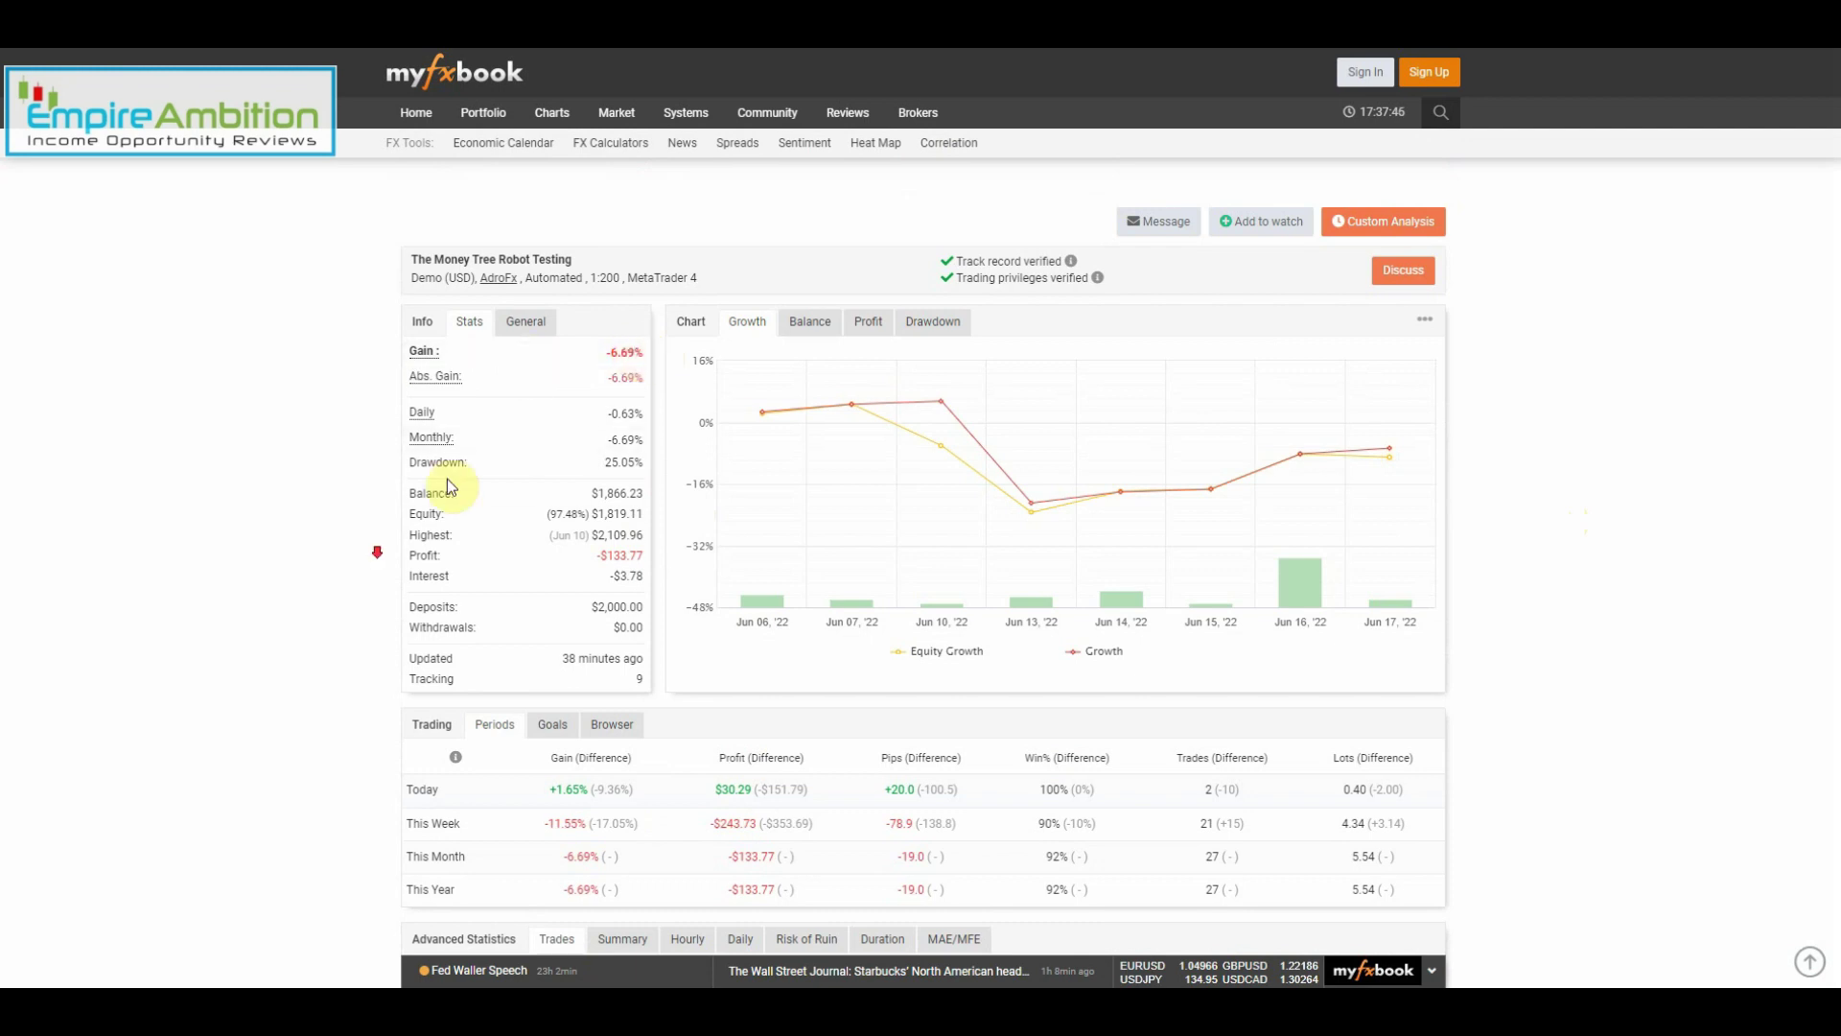
{"action": "scroll", "coordinate": [447, 480], "scroll_direction": "down", "scroll_amount": 3}
{"action": "scroll", "coordinate": [371, 562], "scroll_direction": "down", "scroll_amount": 3}
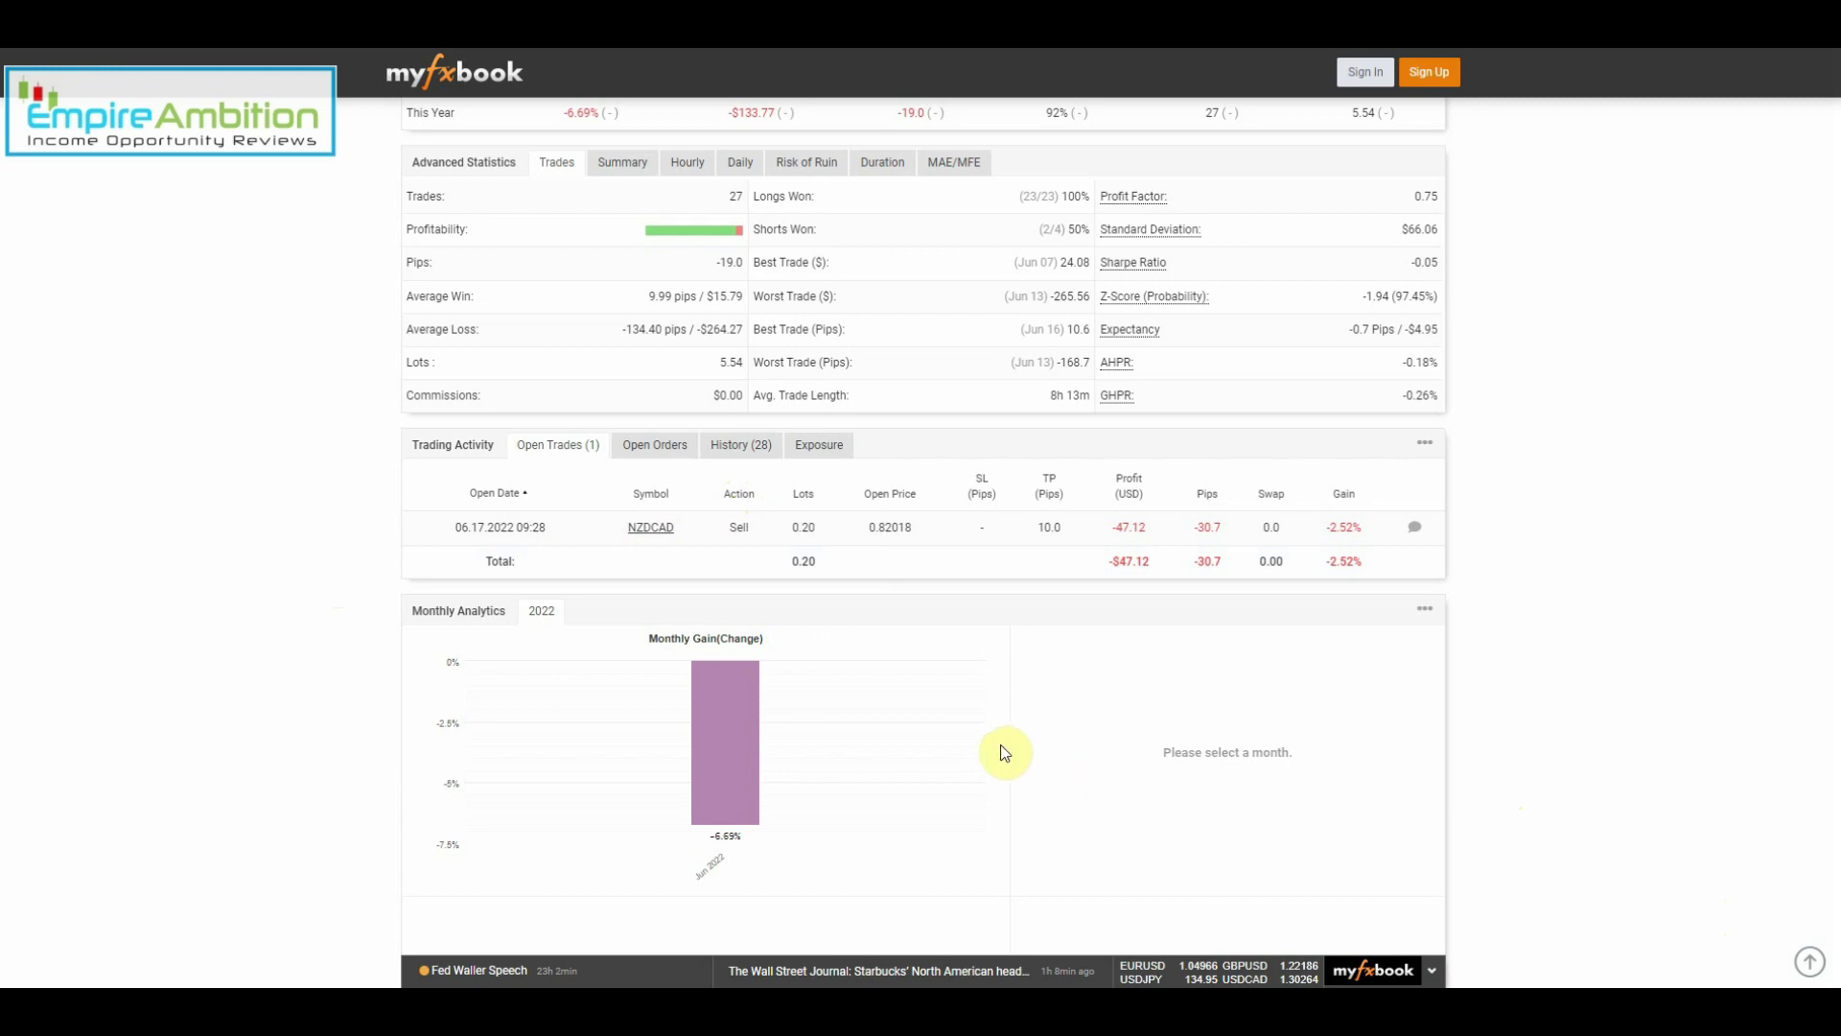
{"action": "scroll", "coordinate": [1003, 752], "scroll_direction": "down", "scroll_amount": 1}
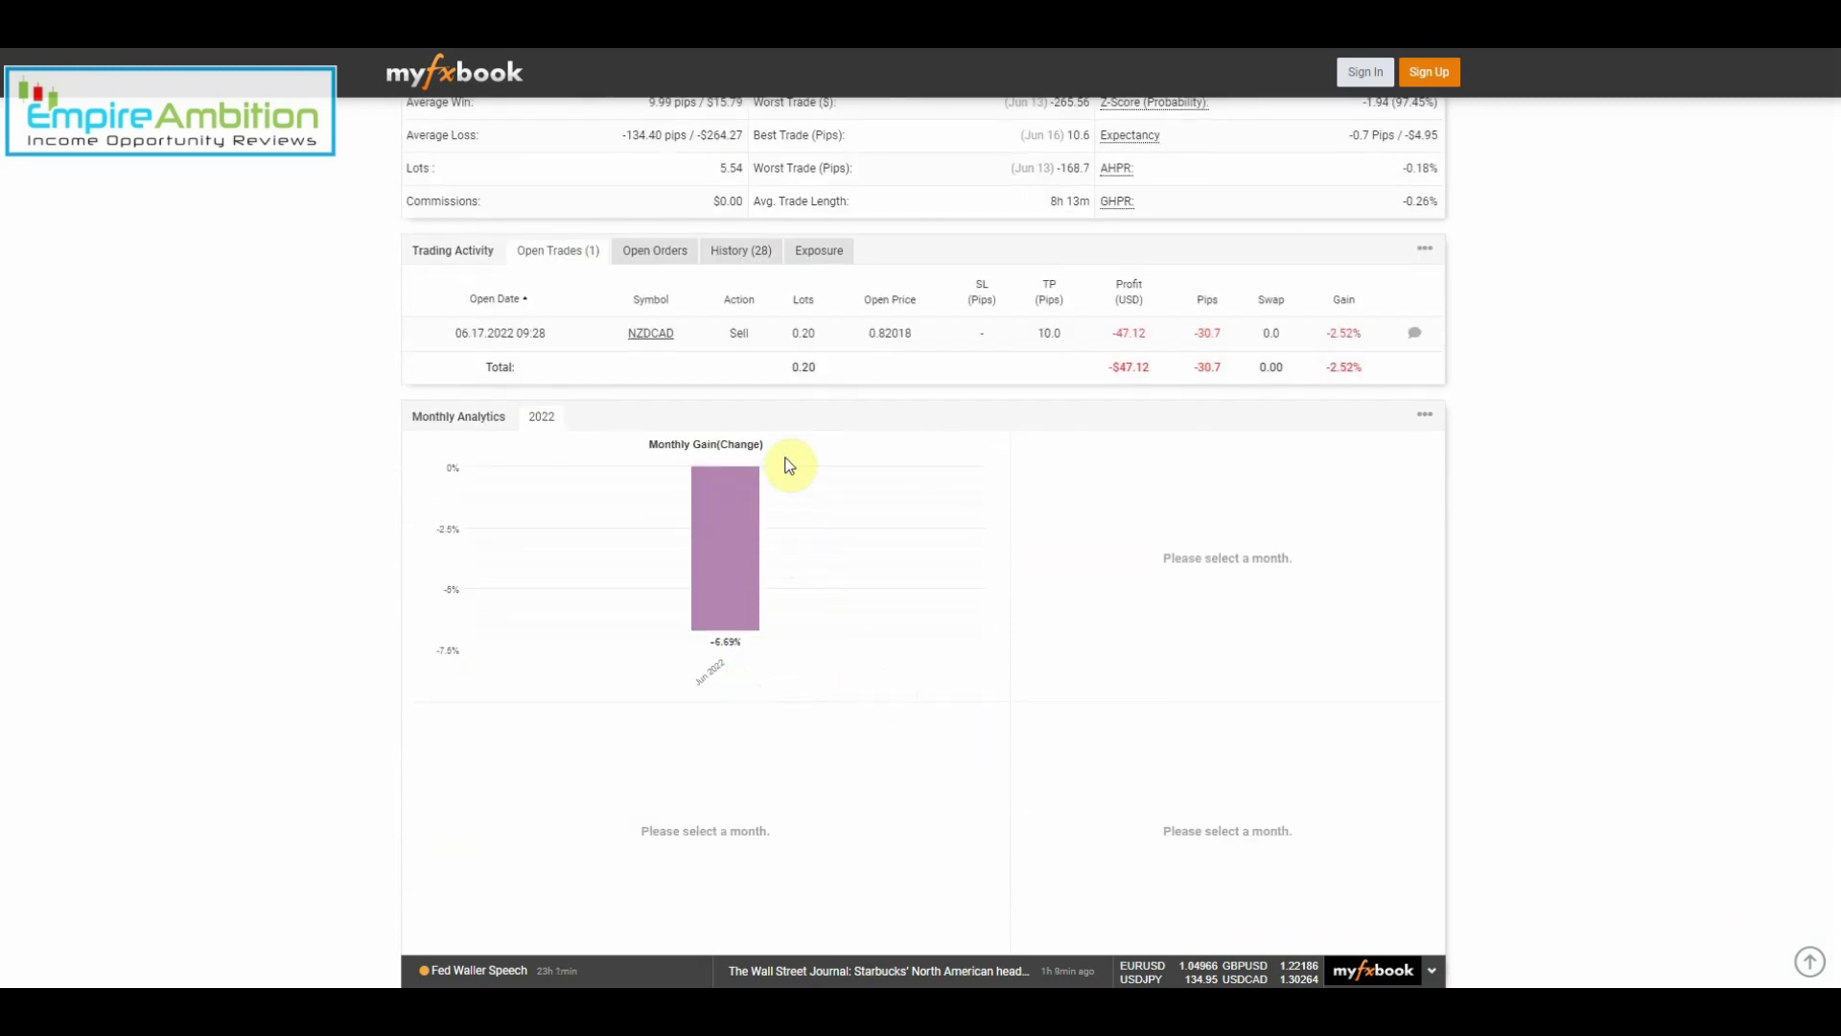
{"action": "scroll", "coordinate": [786, 475], "scroll_direction": "up", "scroll_amount": 1}
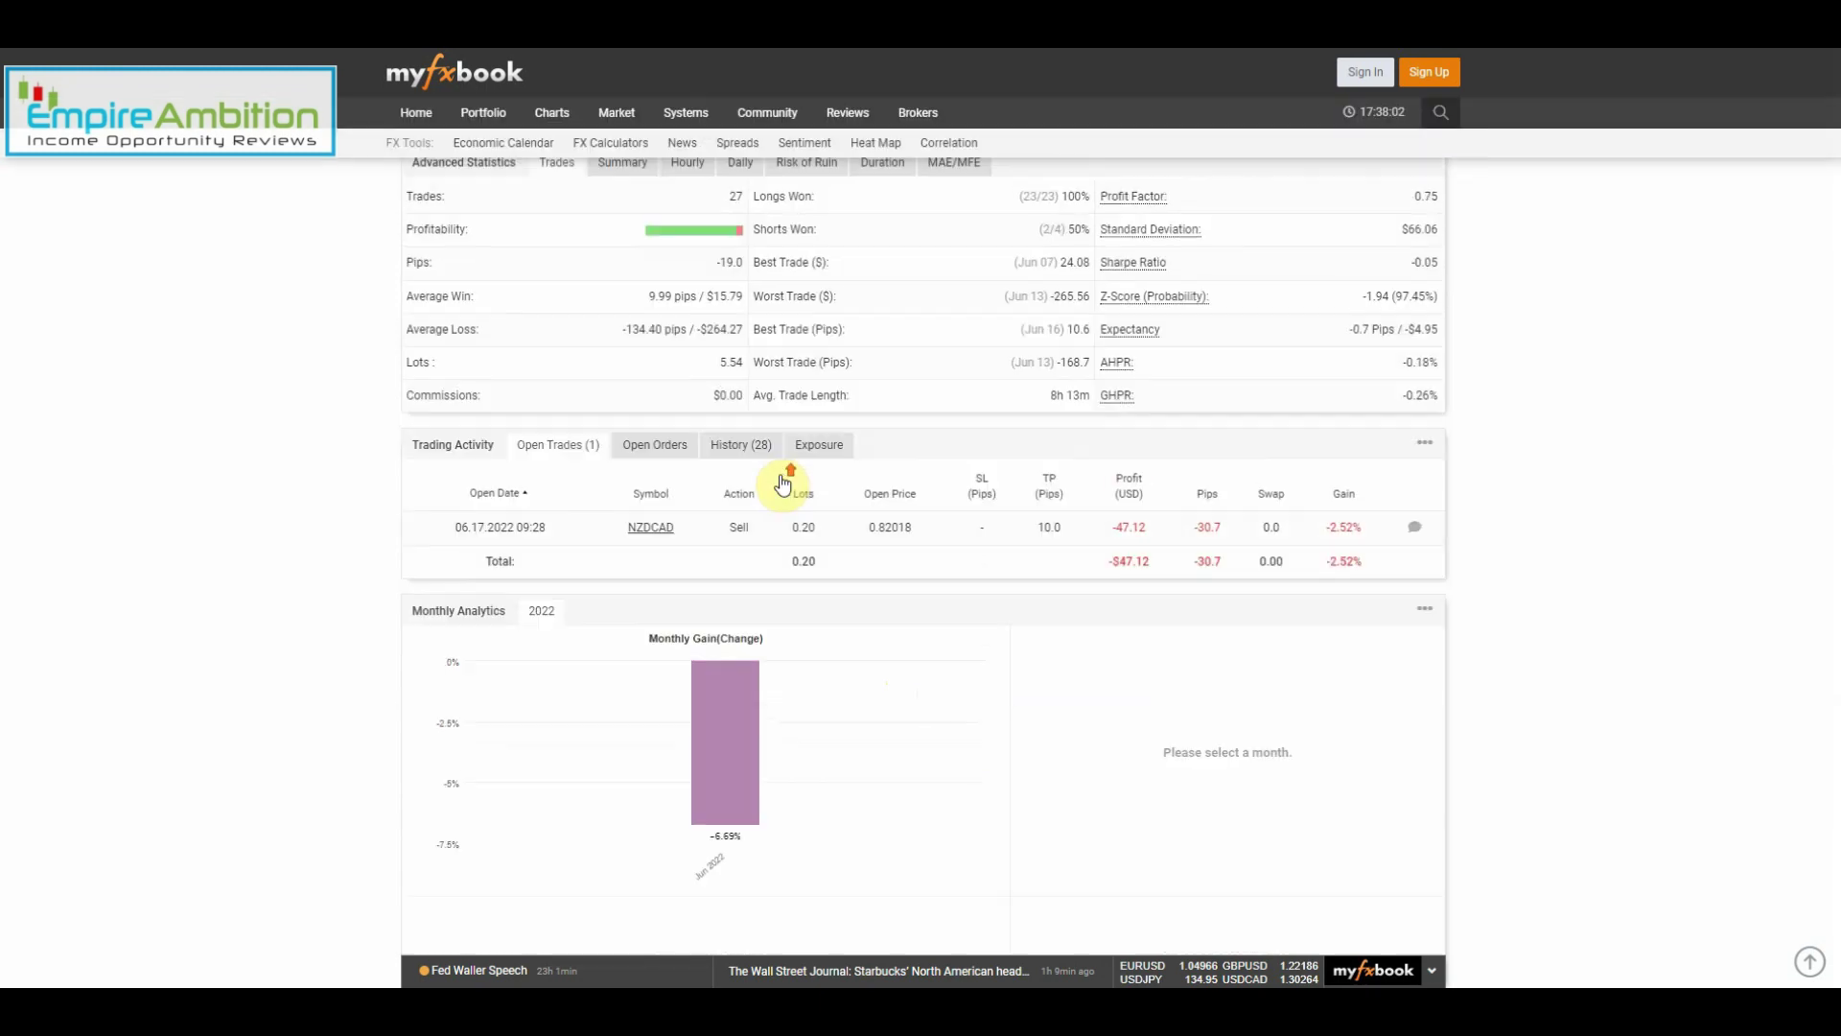
{"action": "scroll", "coordinate": [785, 484], "scroll_direction": "down", "scroll_amount": 1}
{"action": "scroll", "coordinate": [782, 481], "scroll_direction": "up", "scroll_amount": 4}
{"action": "scroll", "coordinate": [793, 481], "scroll_direction": "down", "scroll_amount": 3}
{"action": "scroll", "coordinate": [773, 505], "scroll_direction": "up", "scroll_amount": 1}
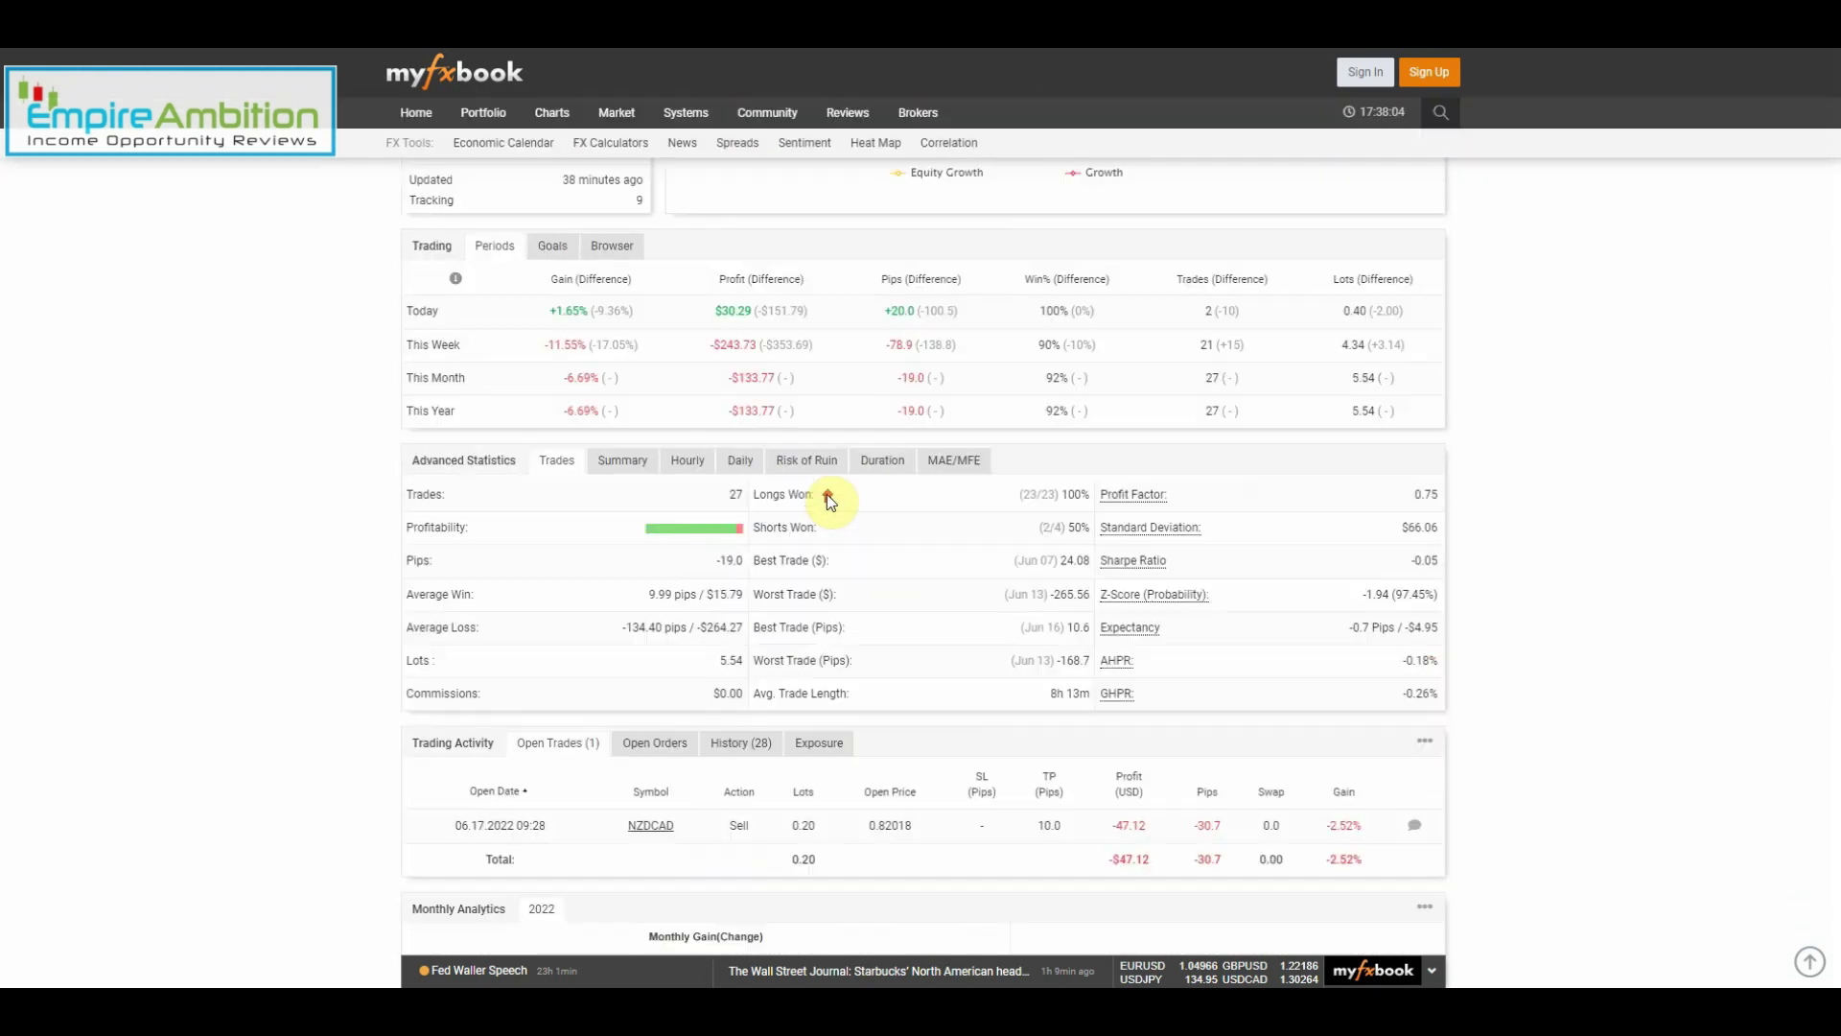
{"action": "scroll", "coordinate": [827, 493], "scroll_direction": "up", "scroll_amount": 2}
{"action": "scroll", "coordinate": [1049, 324], "scroll_direction": "down", "scroll_amount": 3}
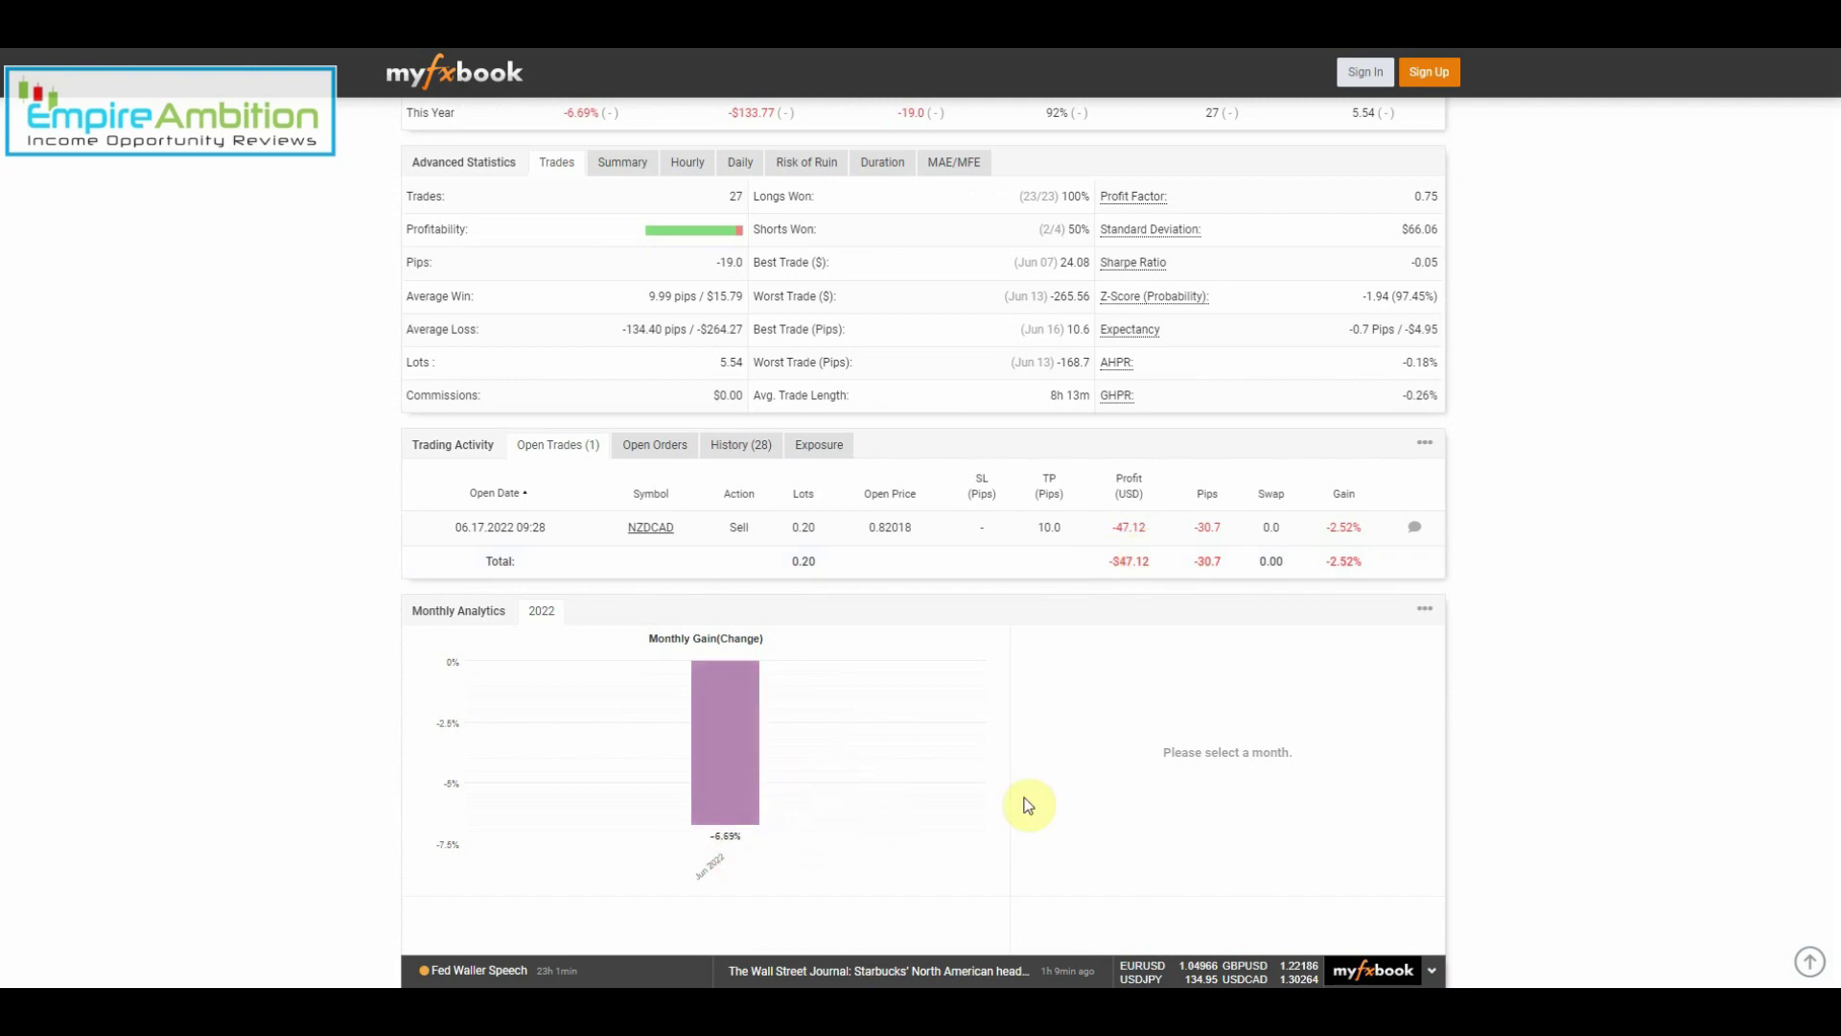
{"action": "scroll", "coordinate": [1023, 800], "scroll_direction": "up", "scroll_amount": 2}
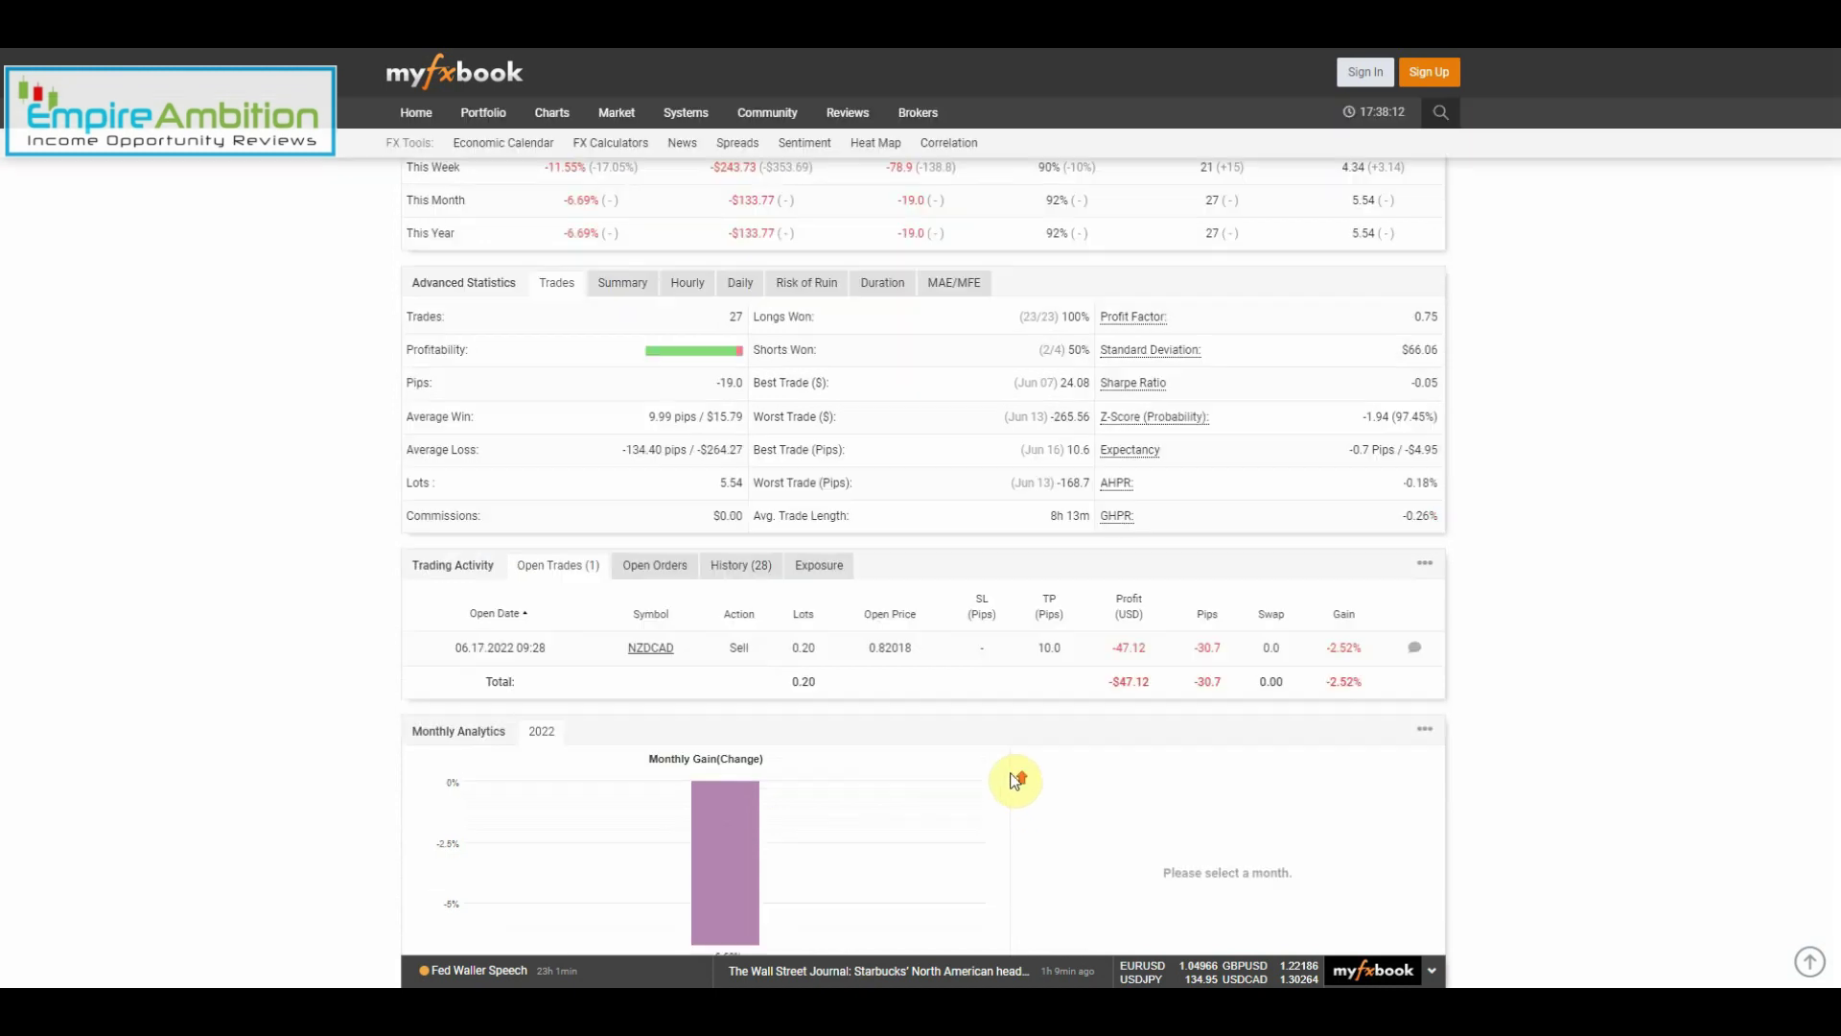
{"action": "scroll", "coordinate": [1016, 777], "scroll_direction": "up", "scroll_amount": 5}
{"action": "scroll", "coordinate": [1016, 776], "scroll_direction": "up", "scroll_amount": 3}
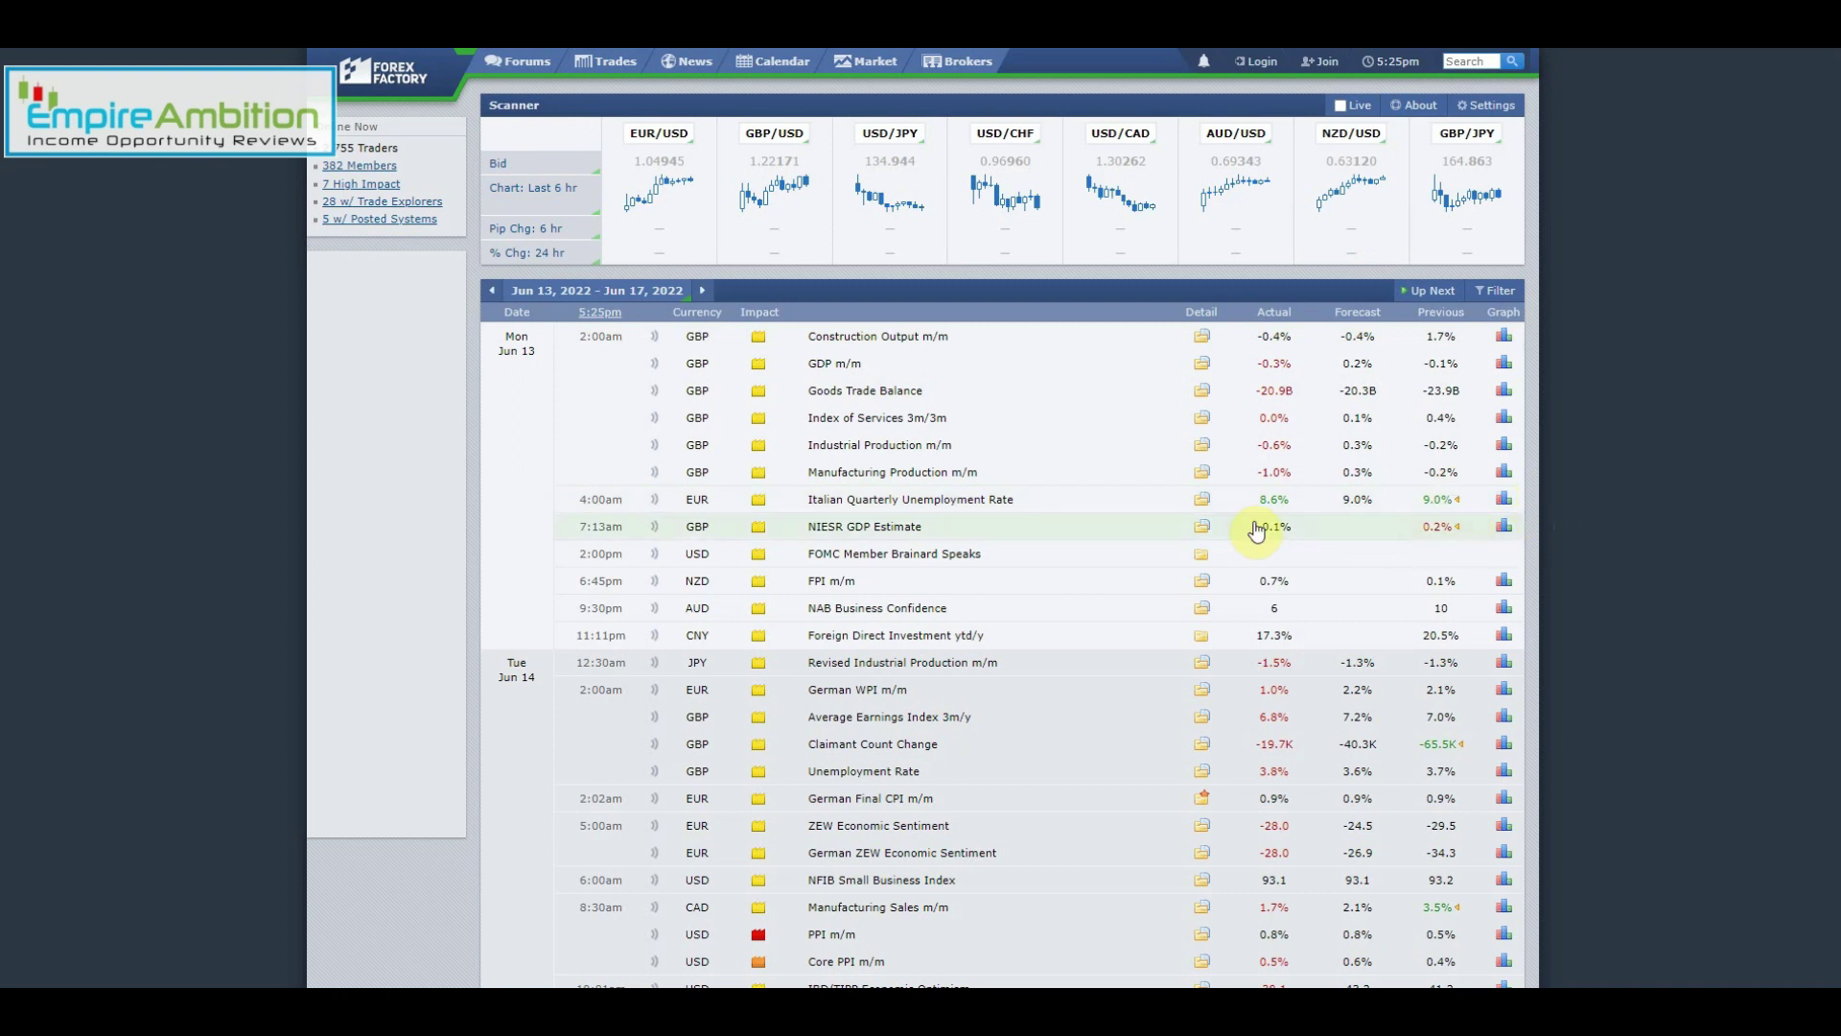
{"action": "scroll", "coordinate": [927, 513], "scroll_direction": "down", "scroll_amount": 3}
{"action": "scroll", "coordinate": [927, 513], "scroll_direction": "down", "scroll_amount": 1}
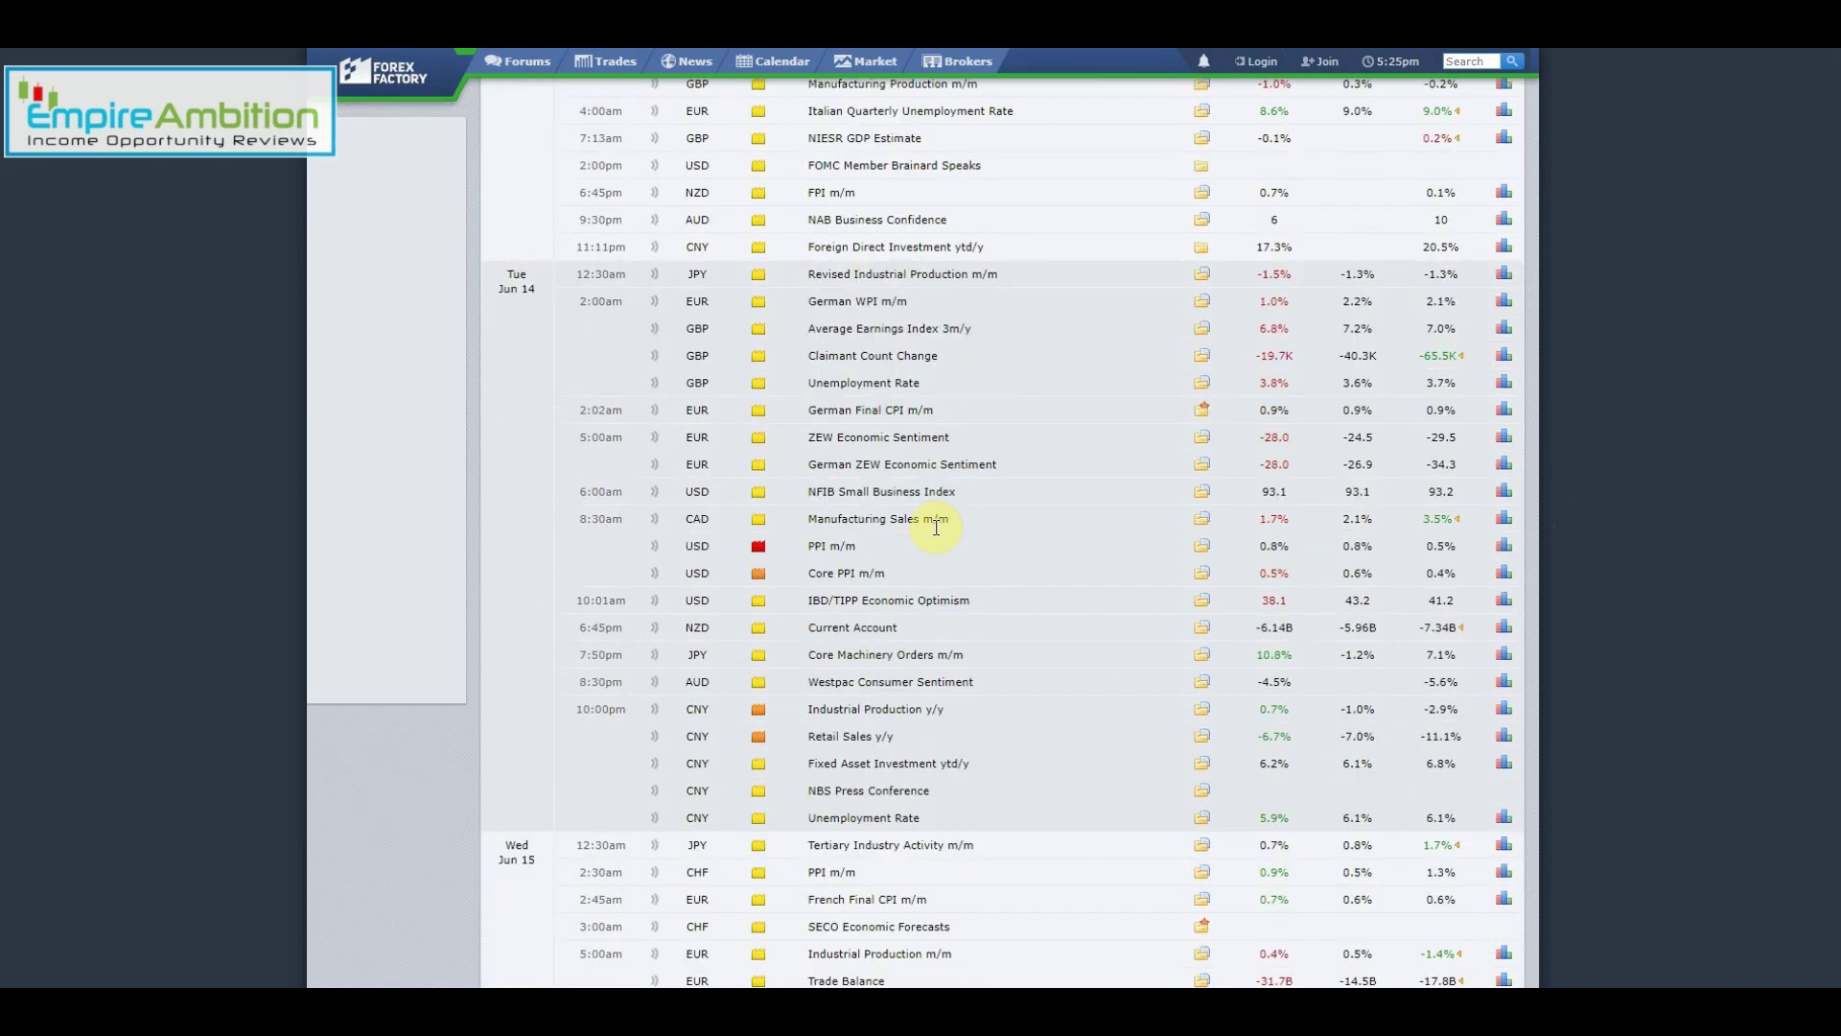
{"action": "scroll", "coordinate": [834, 548], "scroll_direction": "down", "scroll_amount": 1}
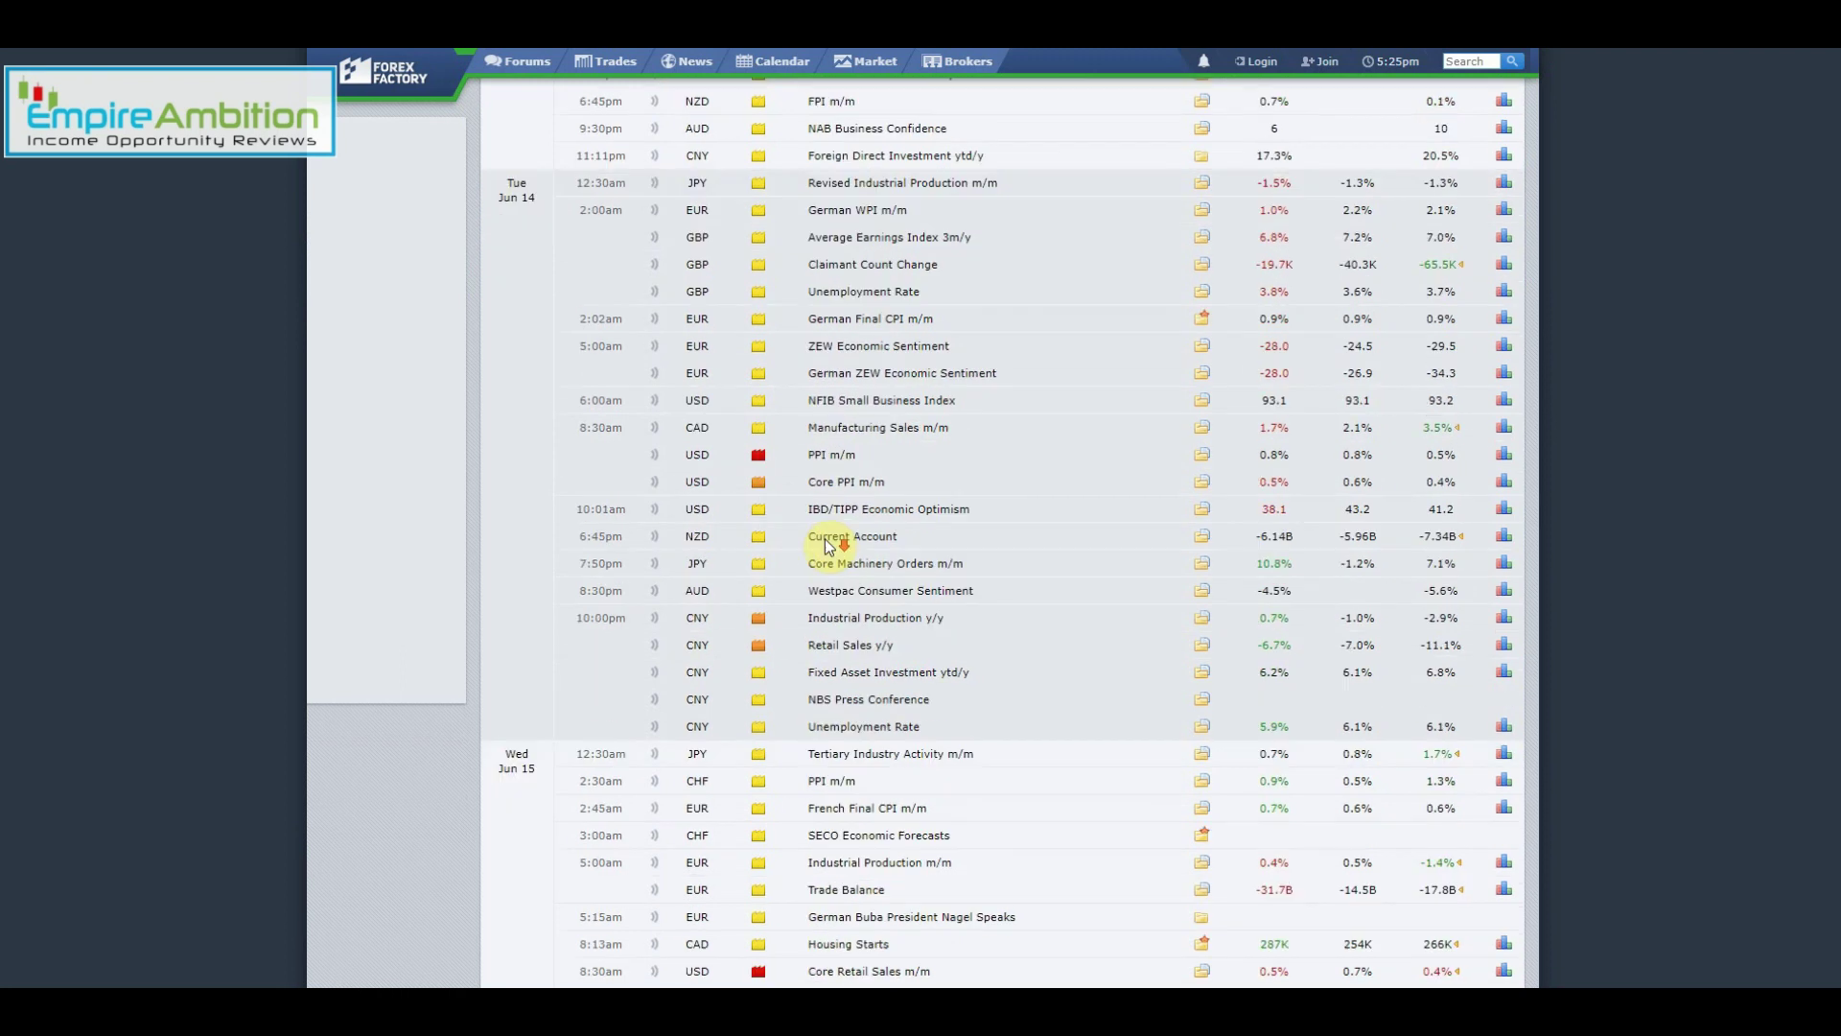
{"action": "scroll", "coordinate": [827, 548], "scroll_direction": "down", "scroll_amount": 5}
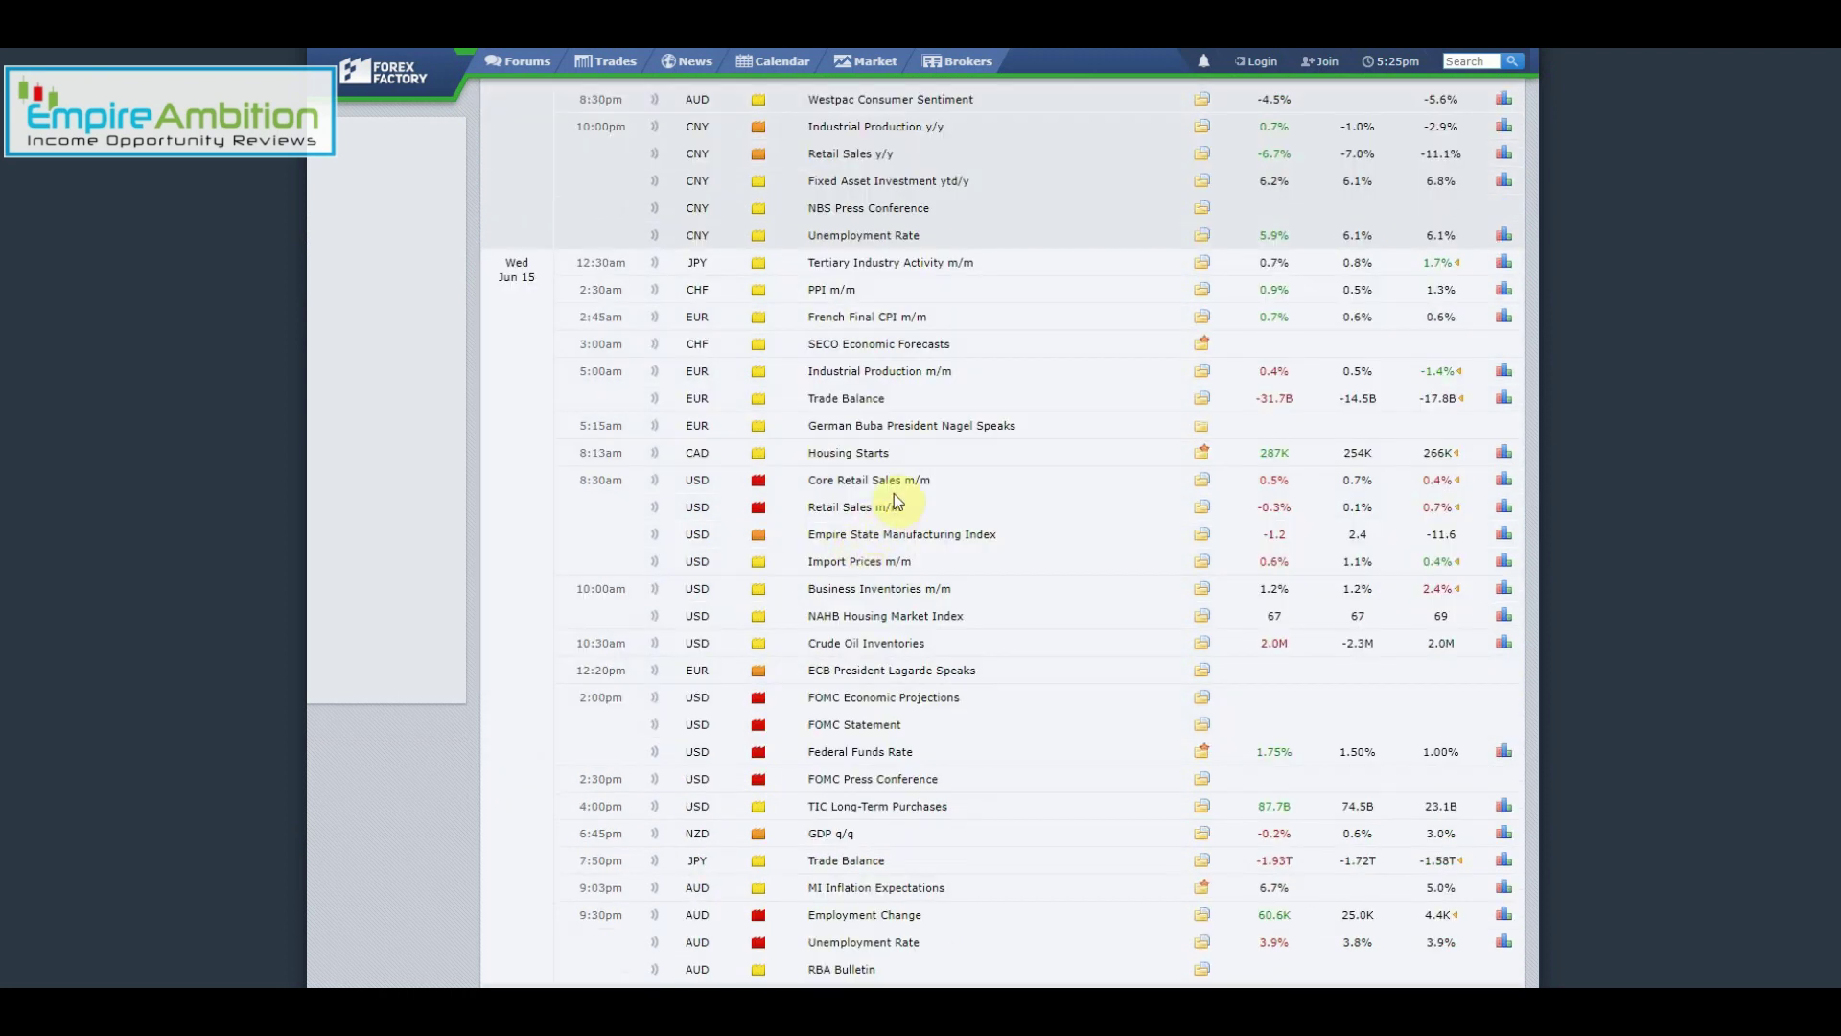
{"action": "scroll", "coordinate": [991, 552], "scroll_direction": "down", "scroll_amount": 1}
{"action": "scroll", "coordinate": [990, 552], "scroll_direction": "down", "scroll_amount": 4}
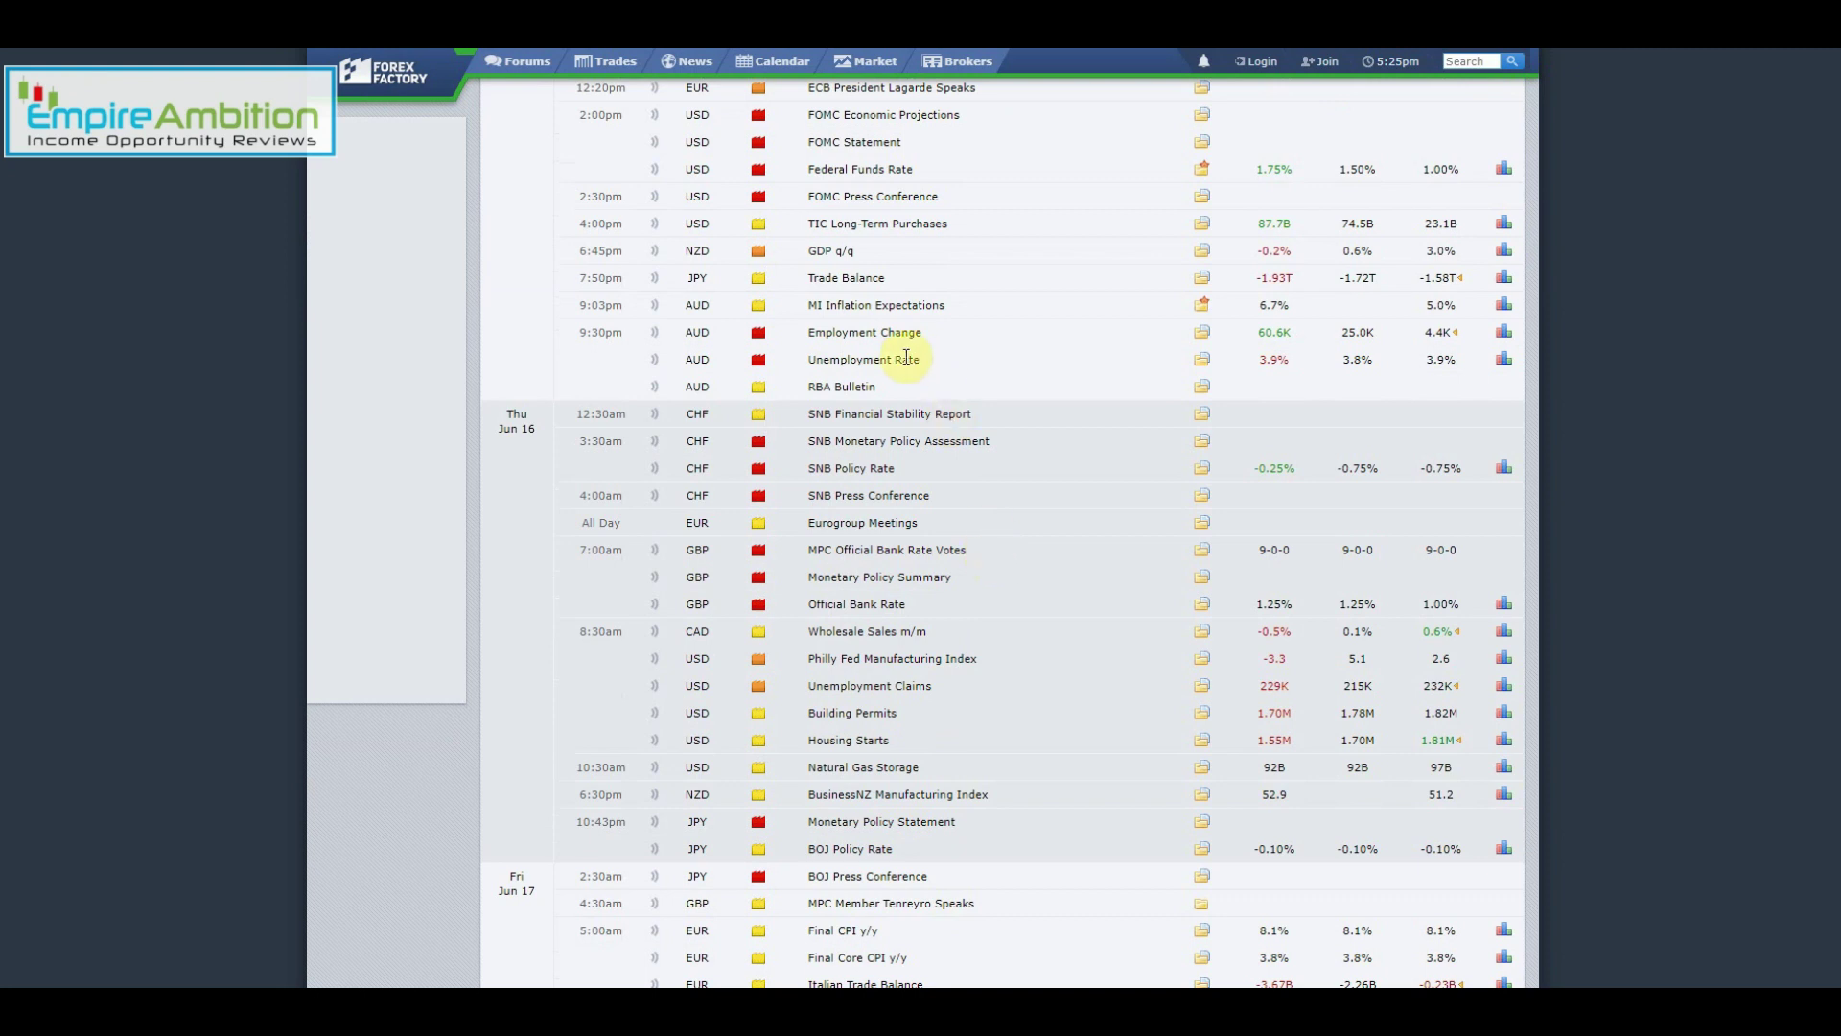
{"action": "scroll", "coordinate": [1034, 445], "scroll_direction": "down", "scroll_amount": 3}
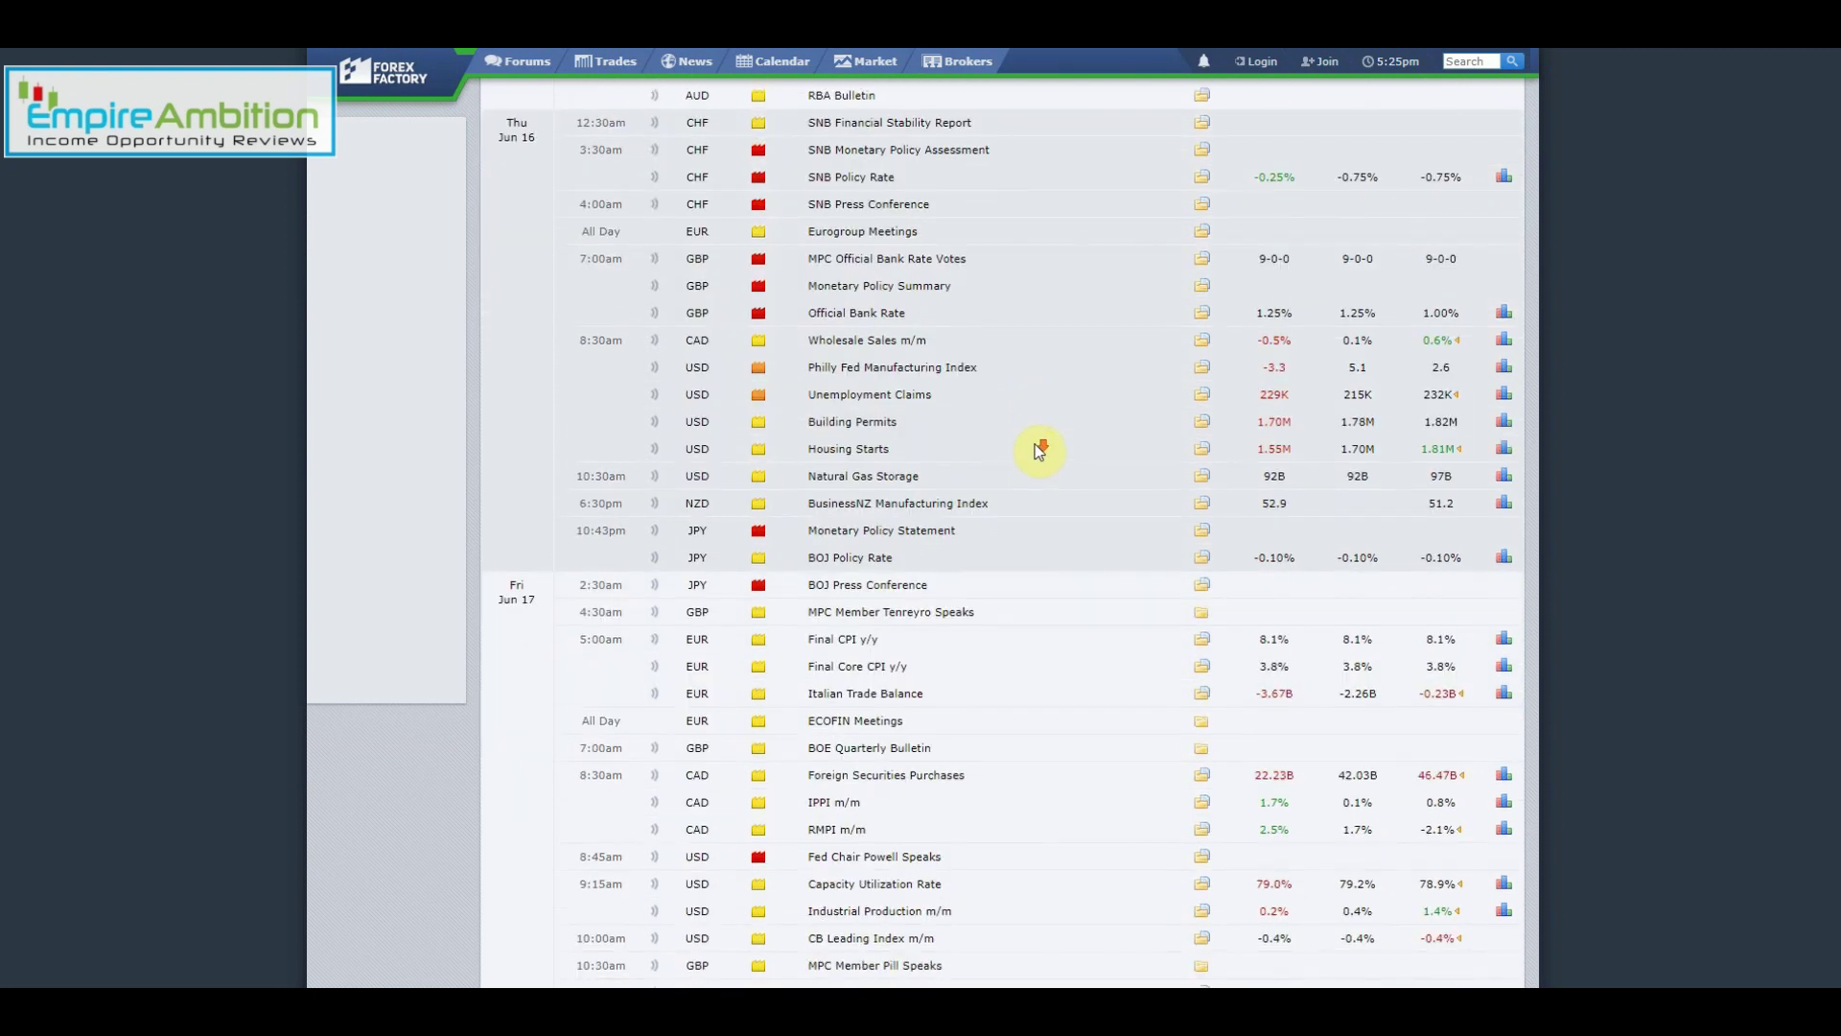
{"action": "scroll", "coordinate": [1030, 442], "scroll_direction": "up", "scroll_amount": 2}
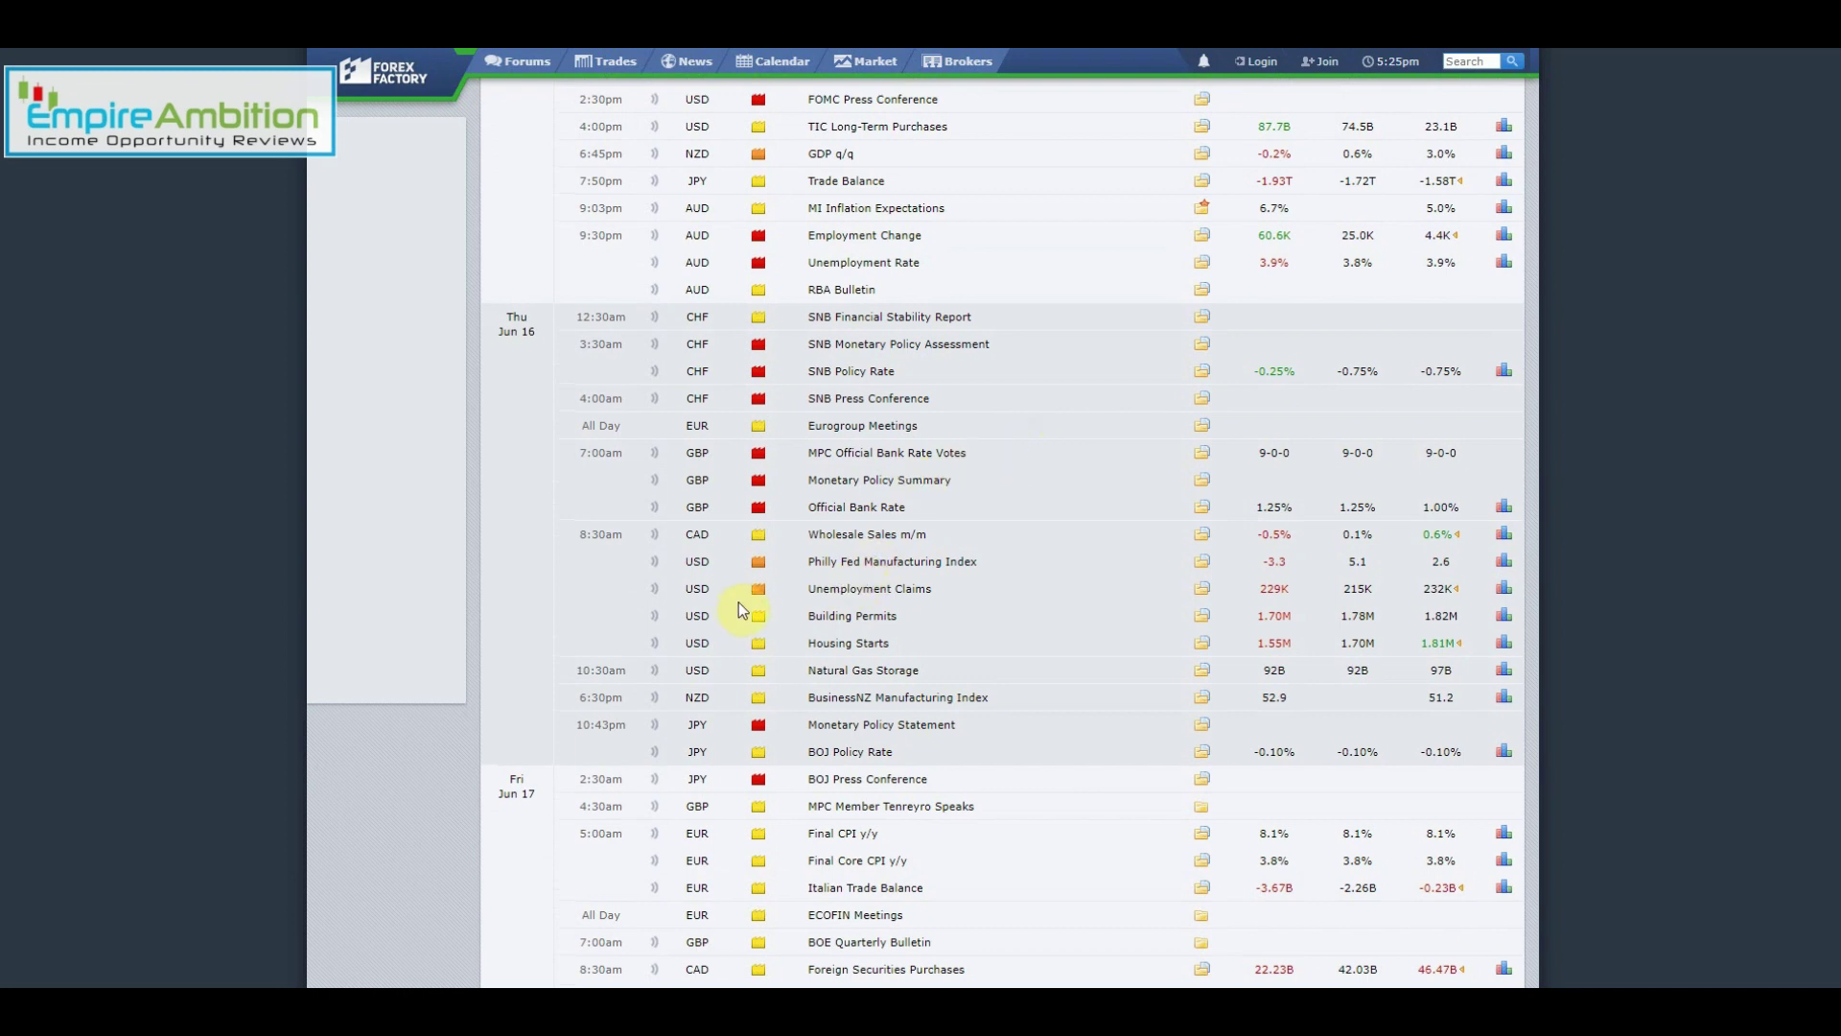
{"action": "scroll", "coordinate": [1144, 660], "scroll_direction": "down", "scroll_amount": 4}
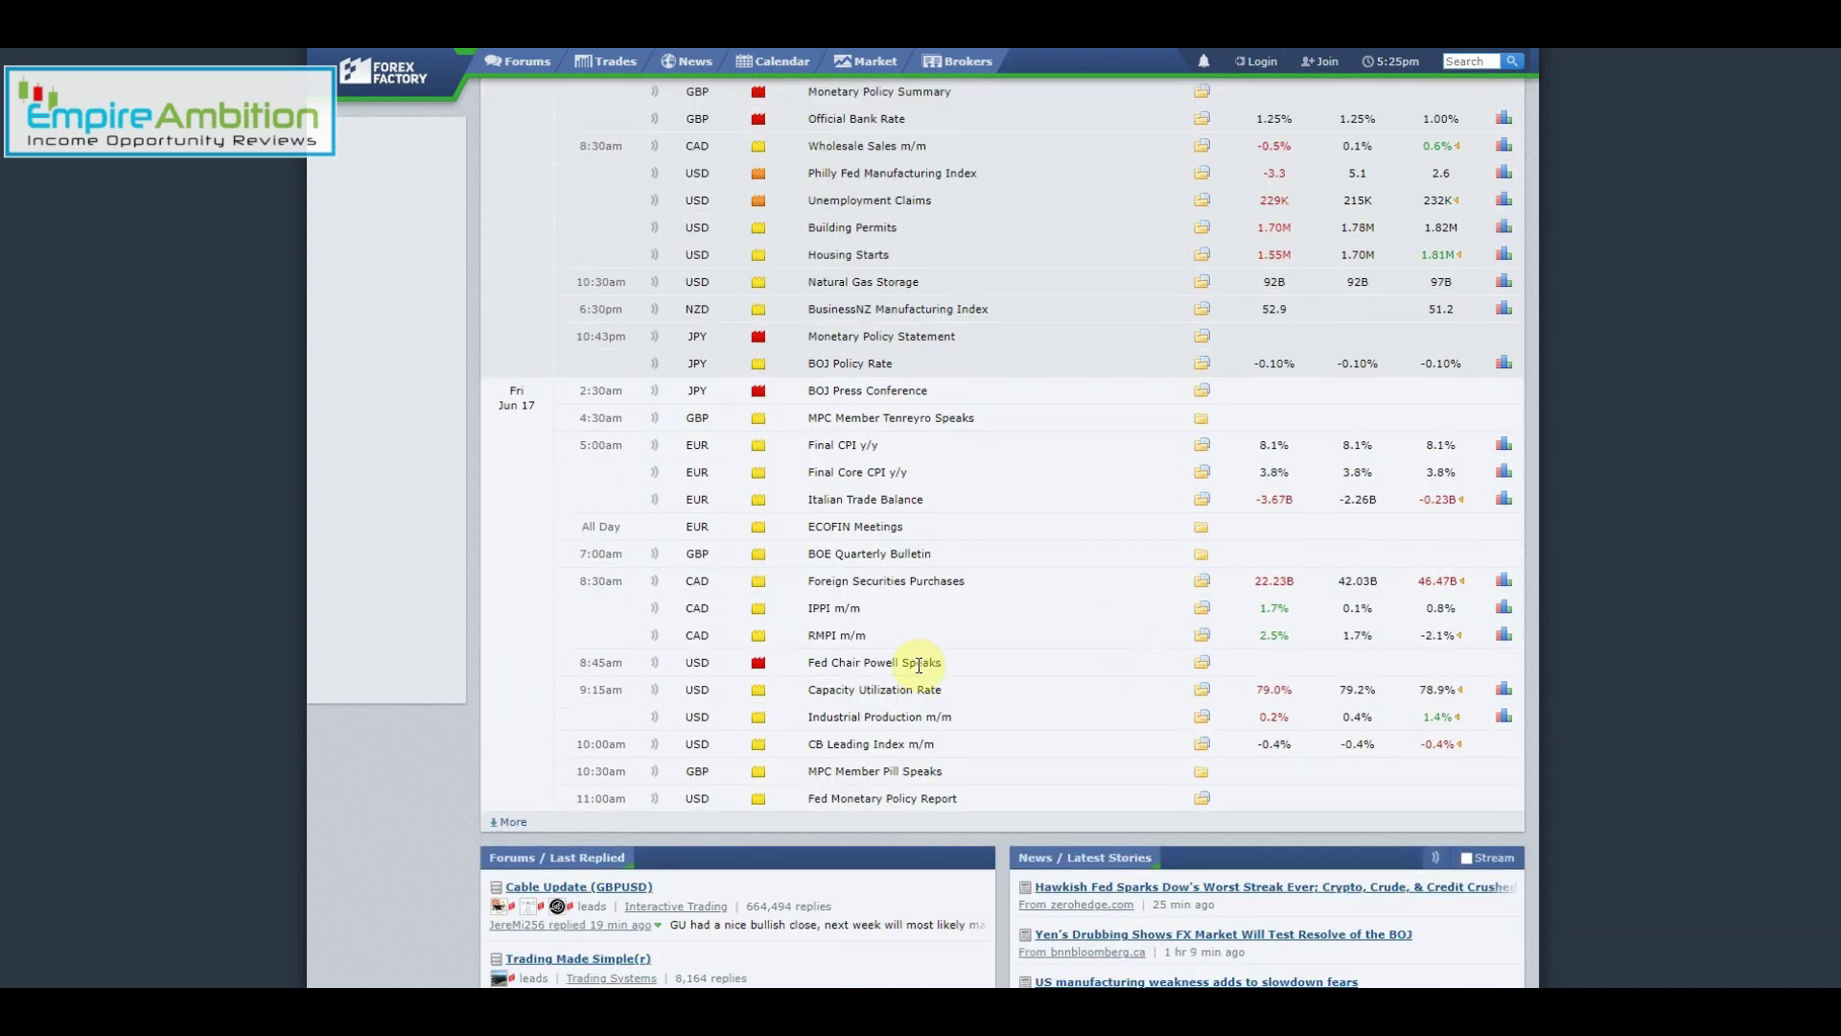
{"action": "scroll", "coordinate": [1037, 527], "scroll_direction": "up", "scroll_amount": 10}
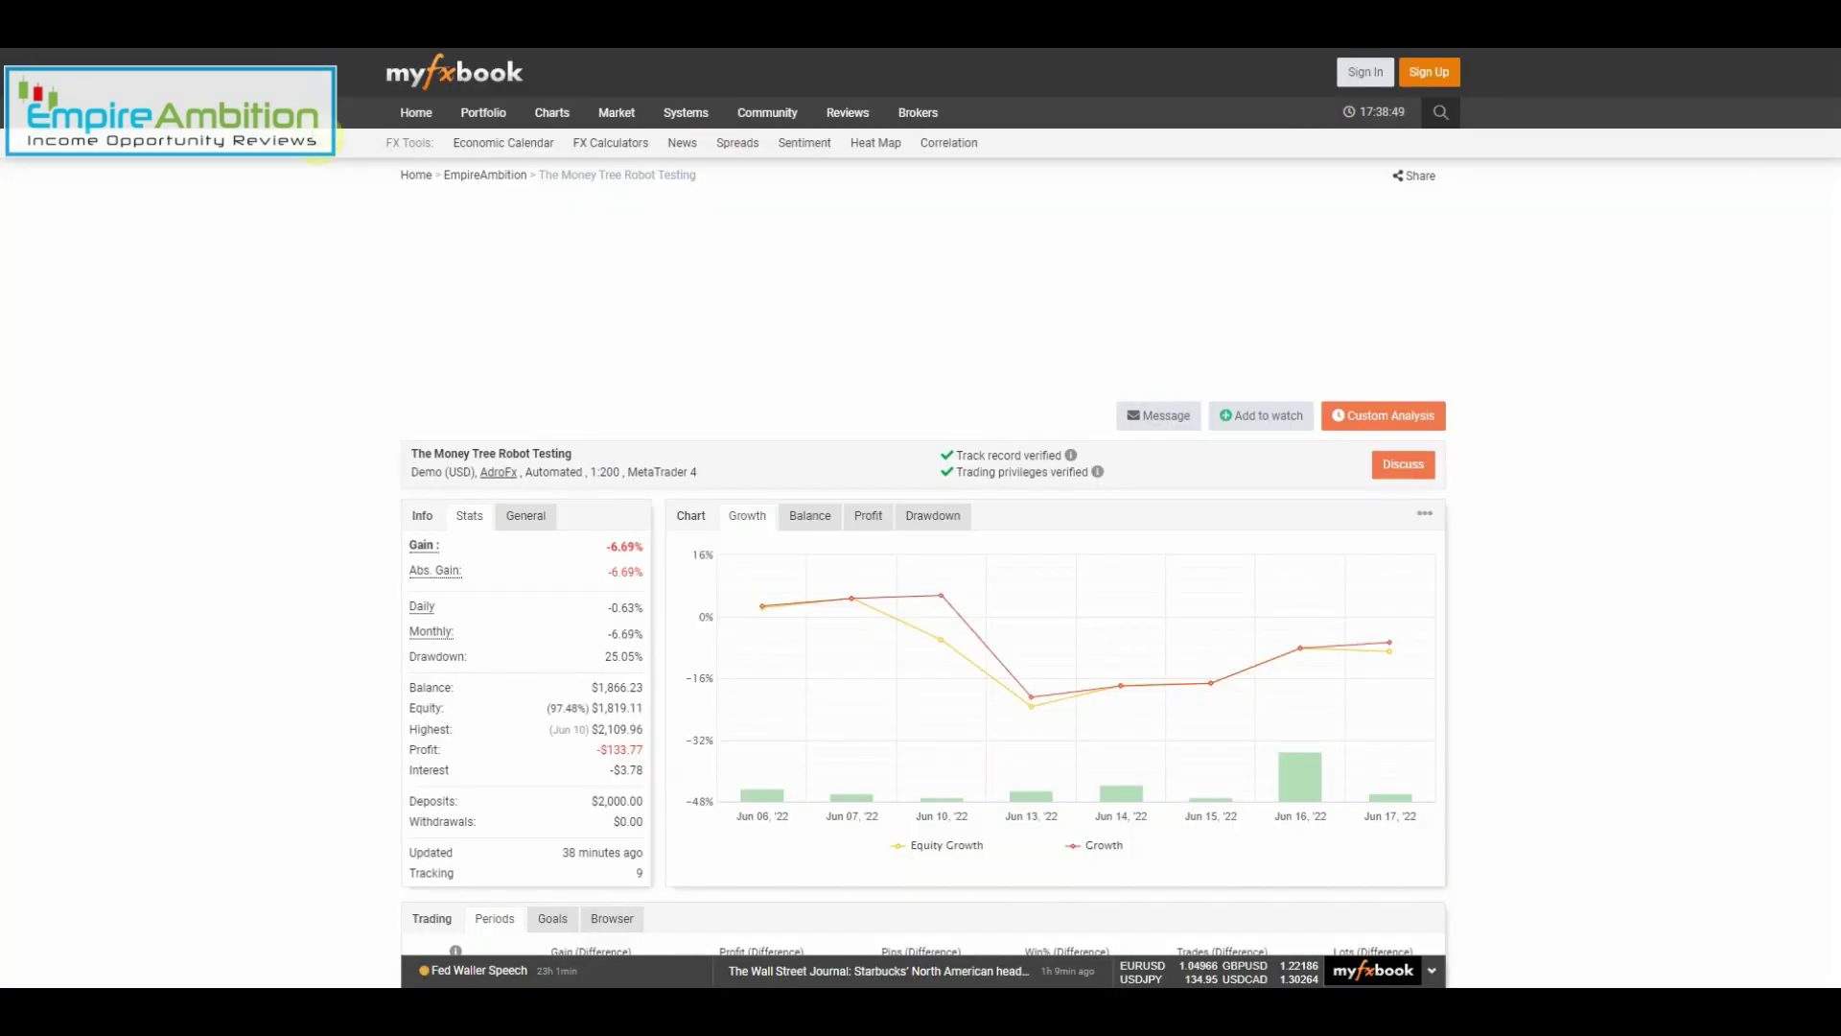
{"action": "scroll", "coordinate": [296, 451], "scroll_direction": "up", "scroll_amount": 5}
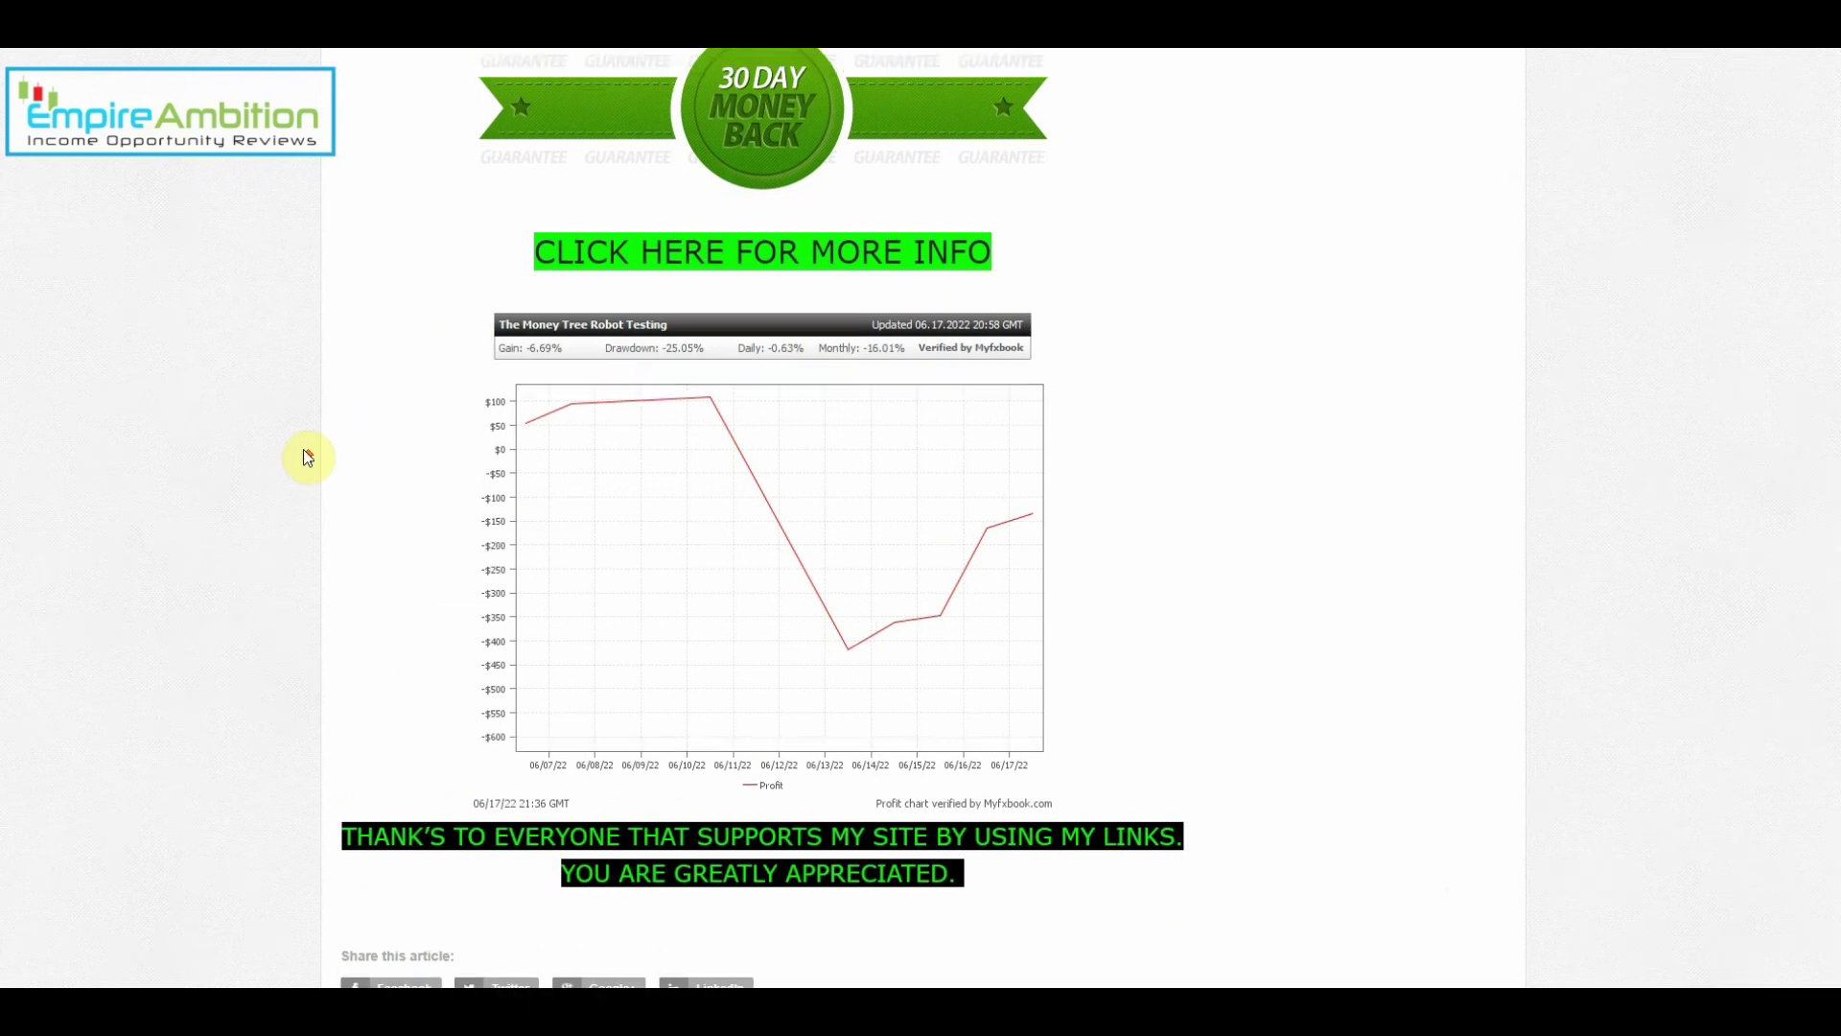
{"action": "scroll", "coordinate": [289, 449], "scroll_direction": "down", "scroll_amount": 3}
{"action": "scroll", "coordinate": [293, 452], "scroll_direction": "up", "scroll_amount": 5}
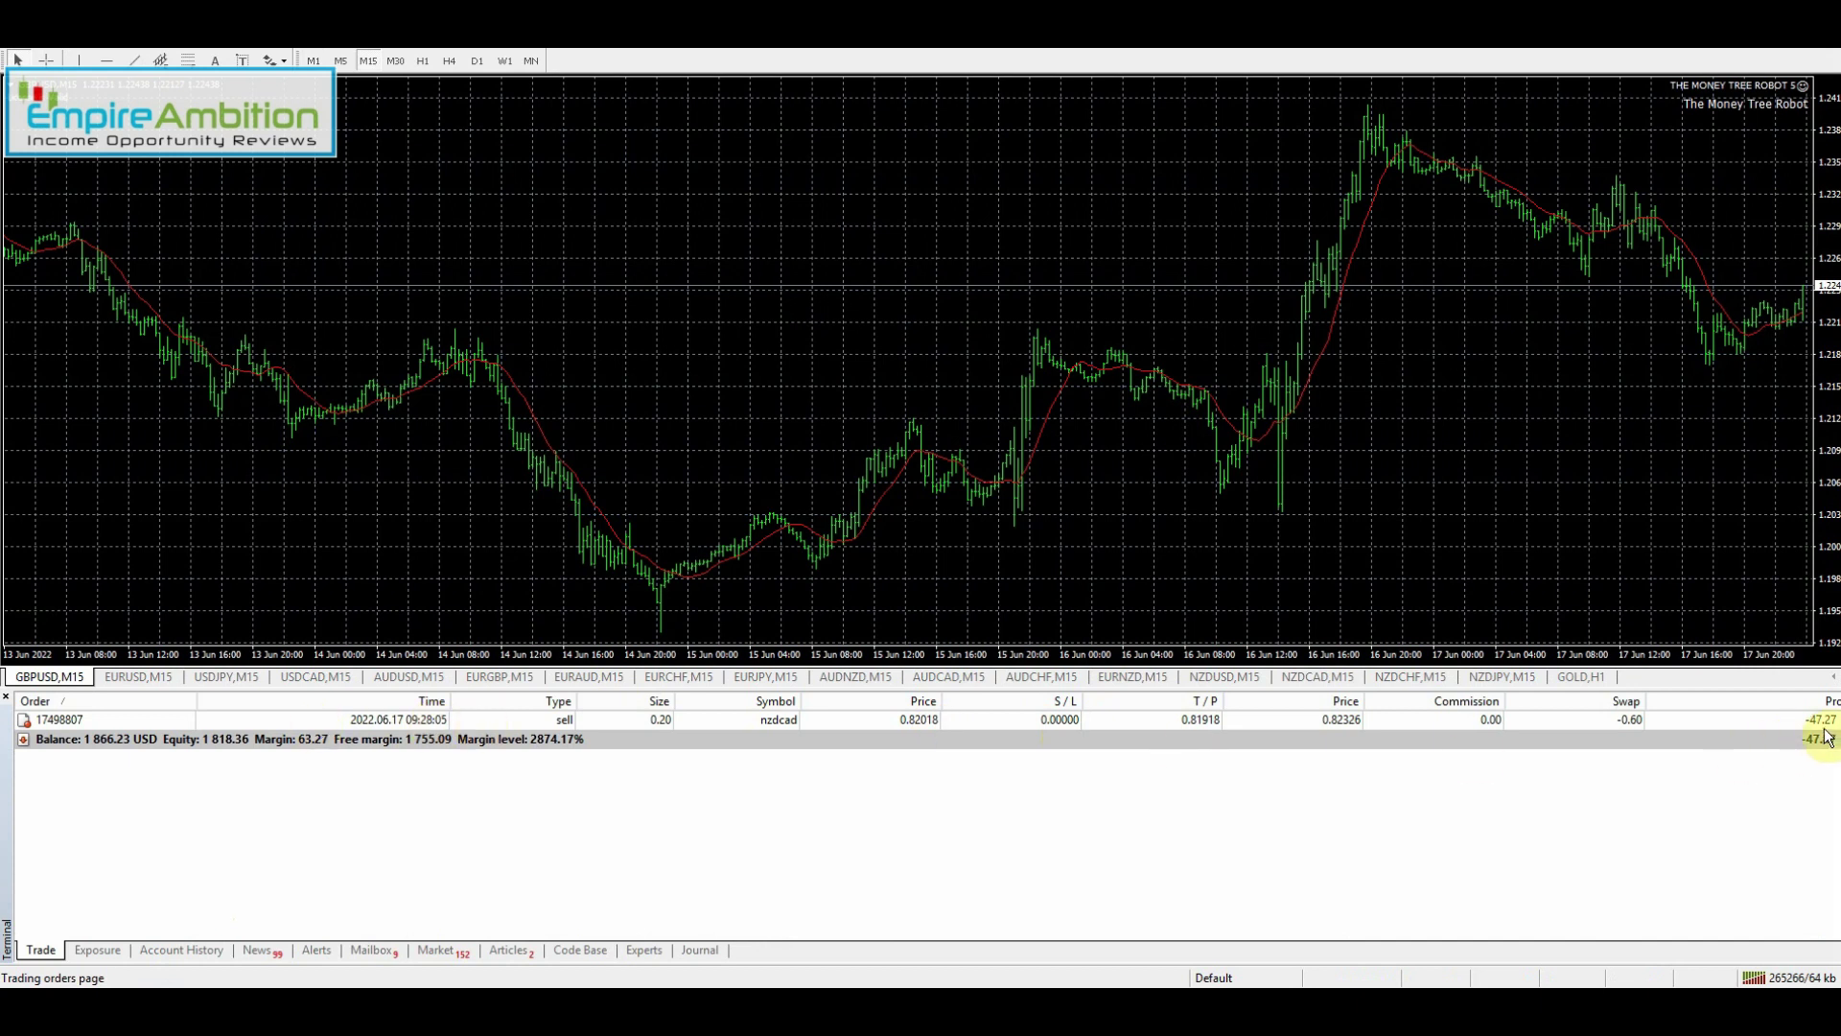
Show the closed-order account history in a taller list and check the current date.
{"action": "left_click", "coordinate": [214, 950]}
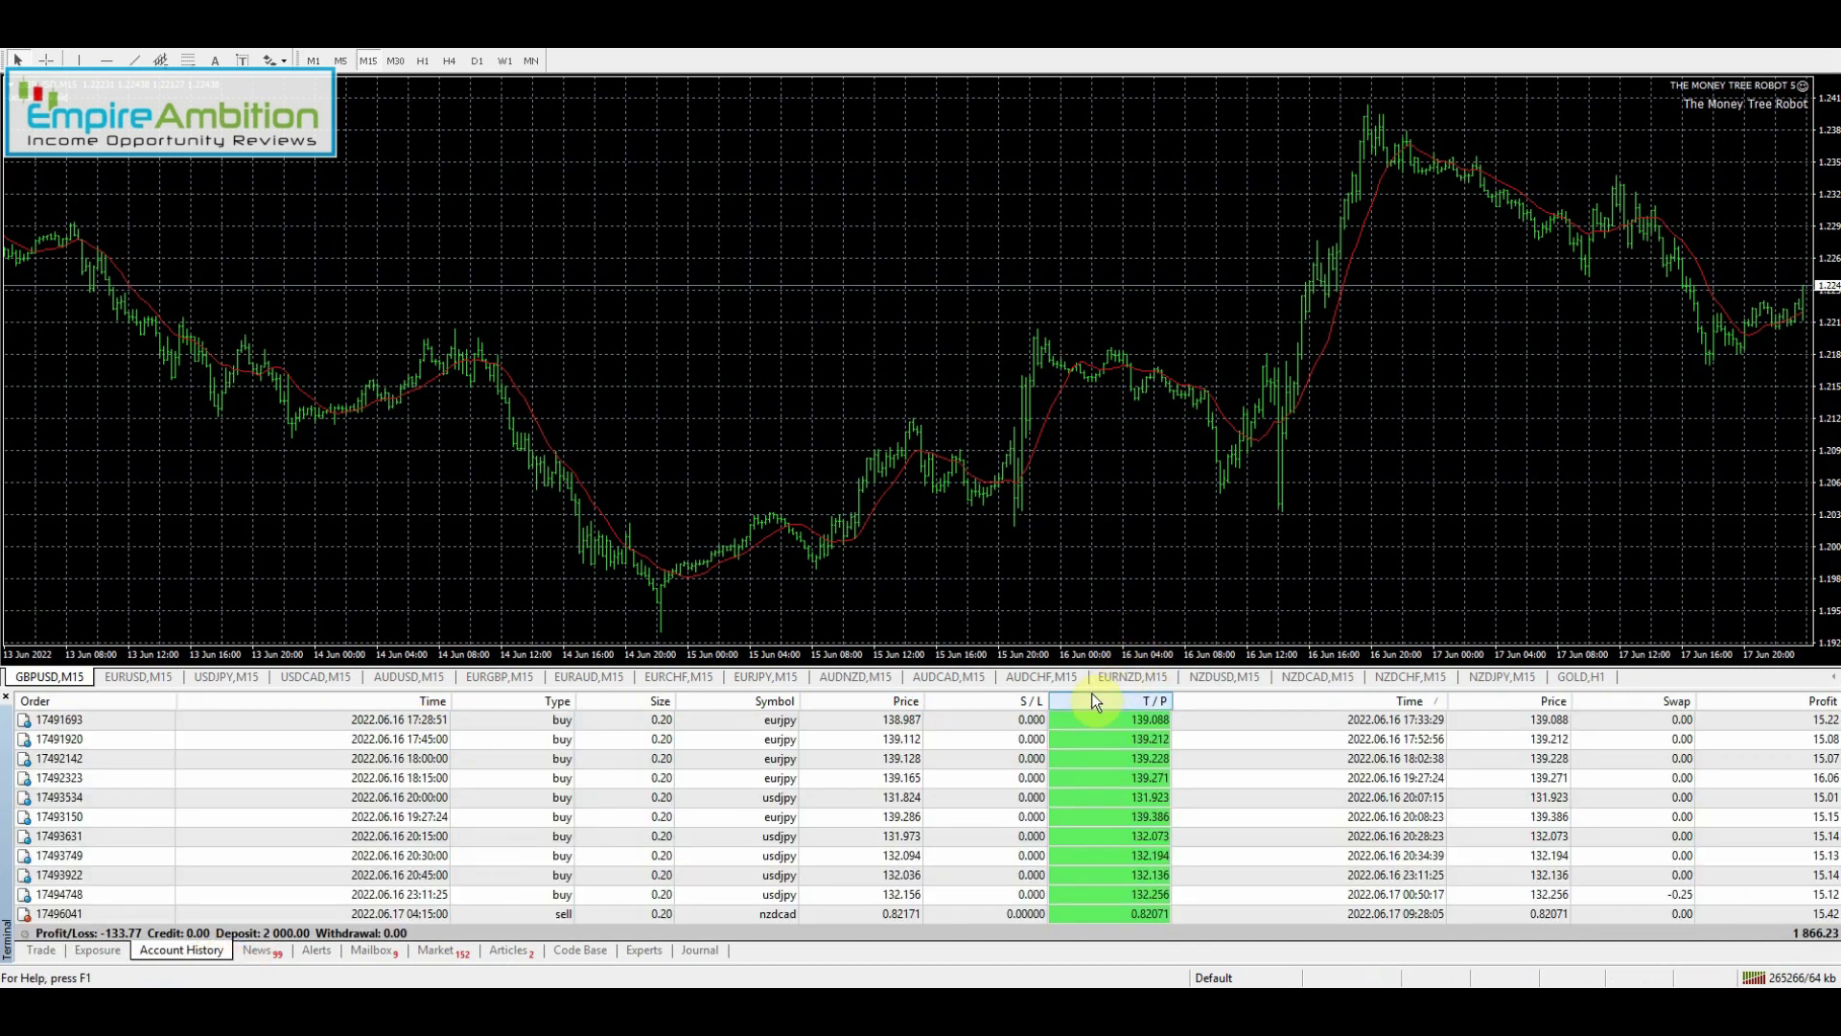
{"action": "left_click_drag", "start_coordinate": [1090, 664], "coordinate": [1128, 445]}
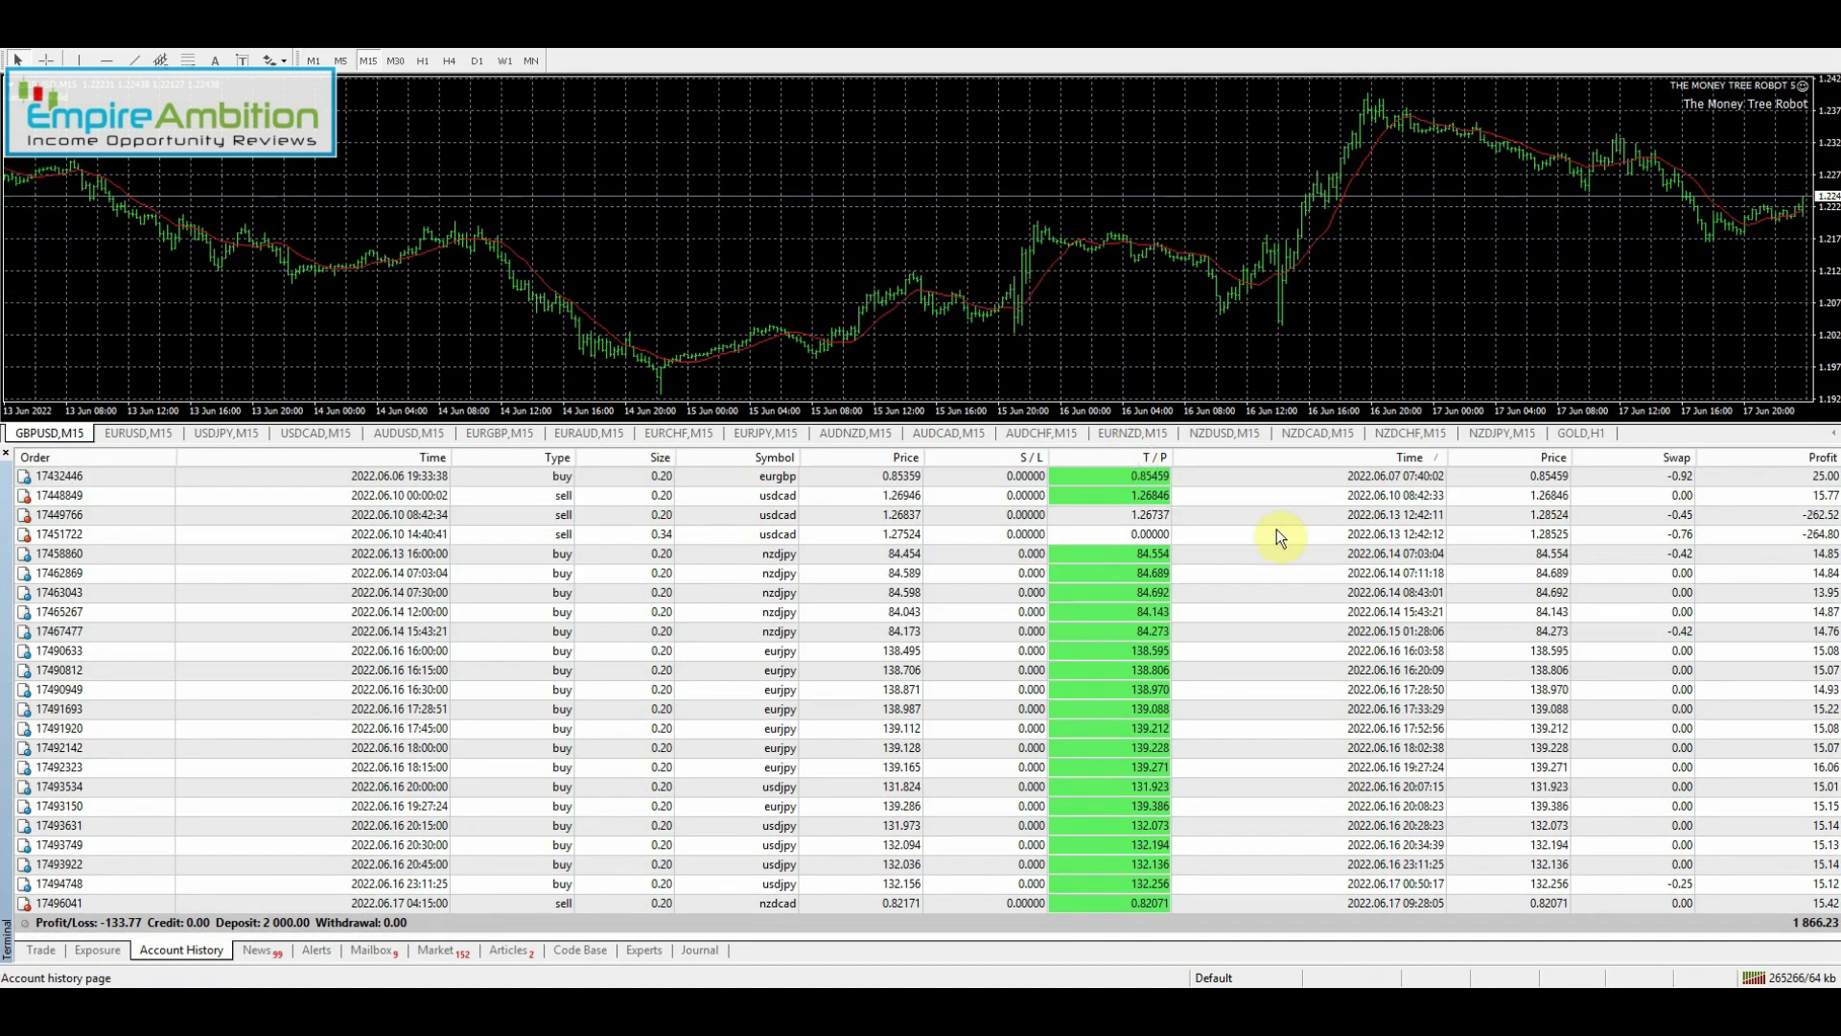
{"action": "left_click", "coordinate": [1785, 1014]}
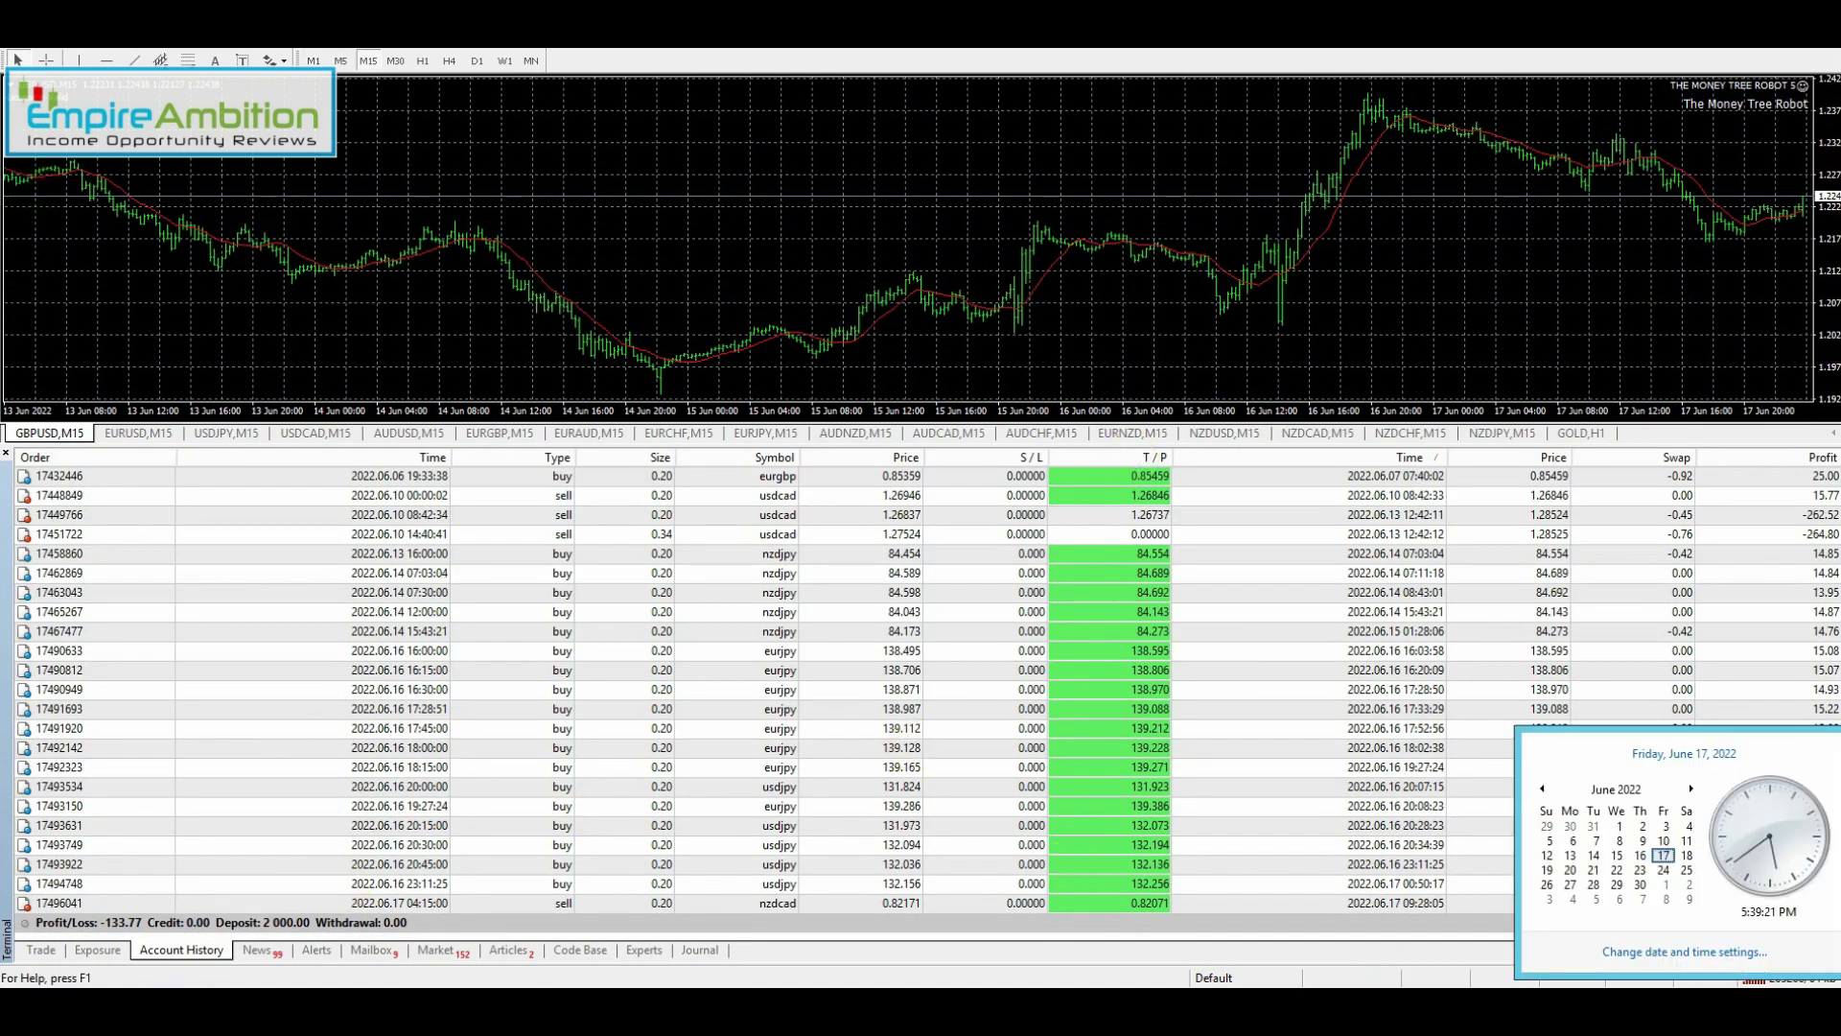
{"action": "left_click", "coordinate": [1480, 237]}
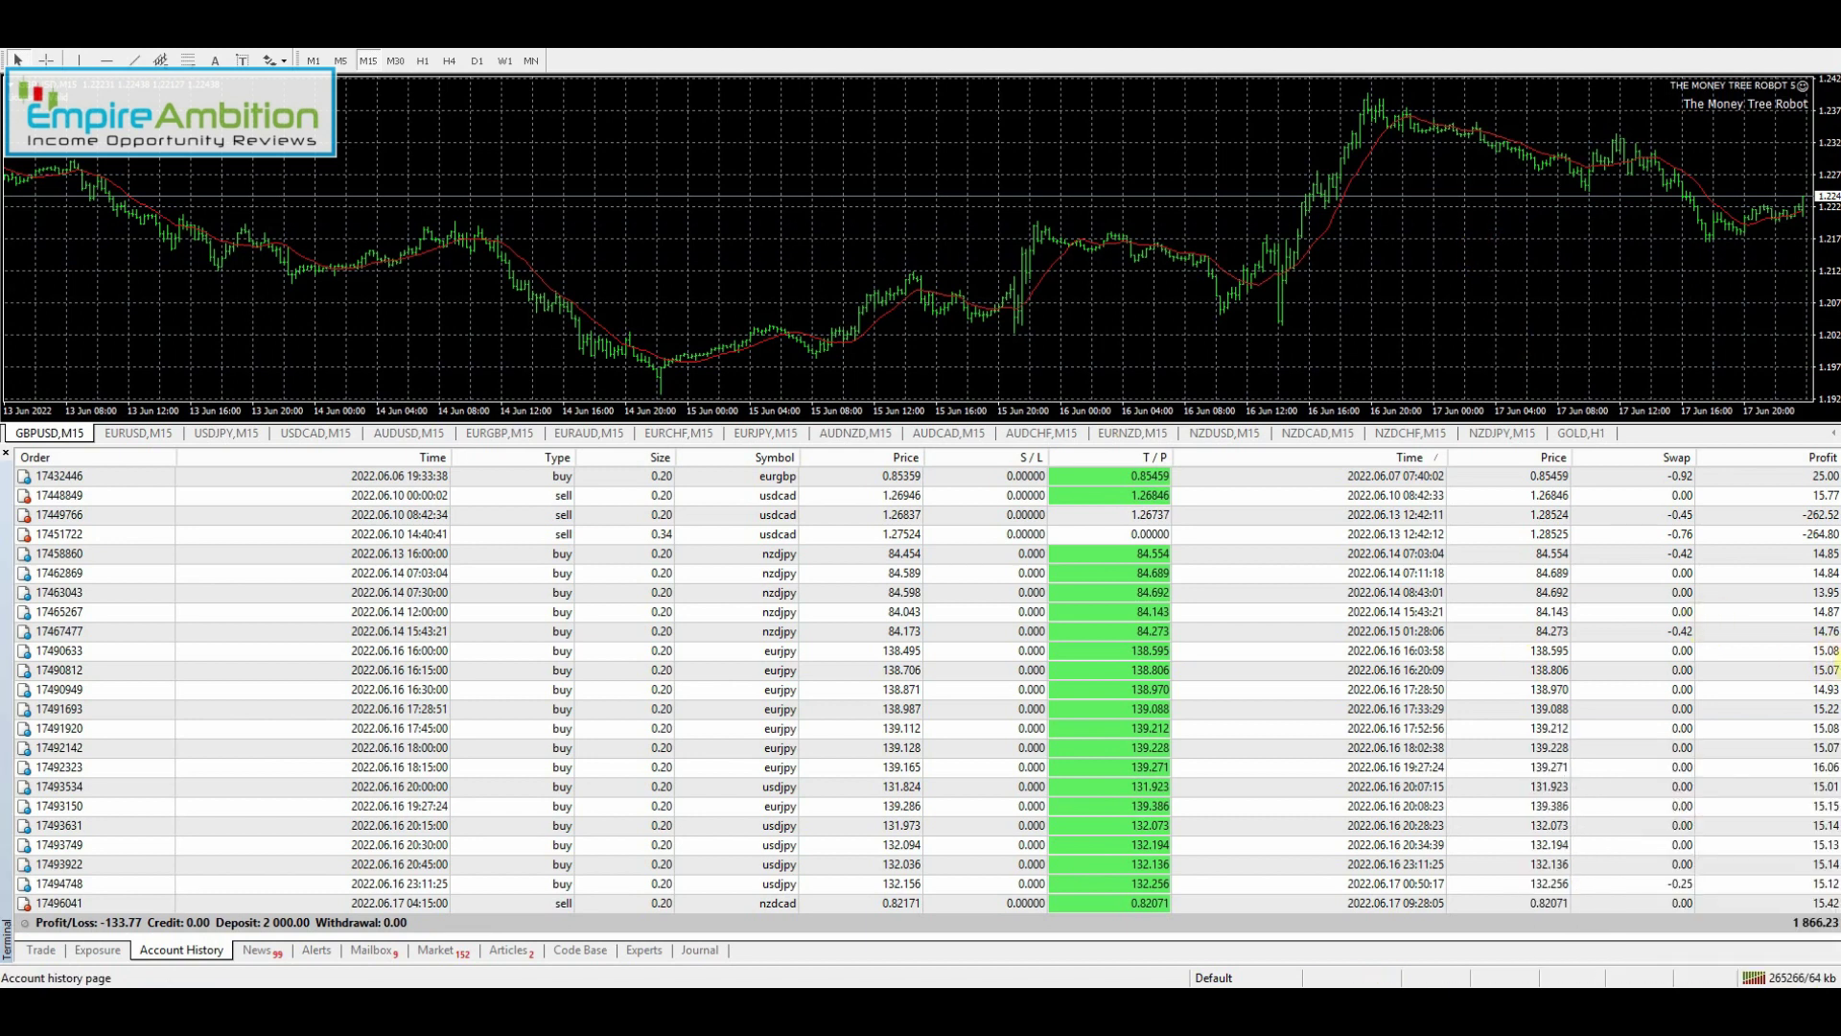
{"action": "scroll", "coordinate": [1825, 659], "scroll_direction": "up", "scroll_amount": 1}
Switch the chart to USDCAD and select losing sell orders 17449766 and 17451722.
{"action": "left_click", "coordinate": [1356, 538]}
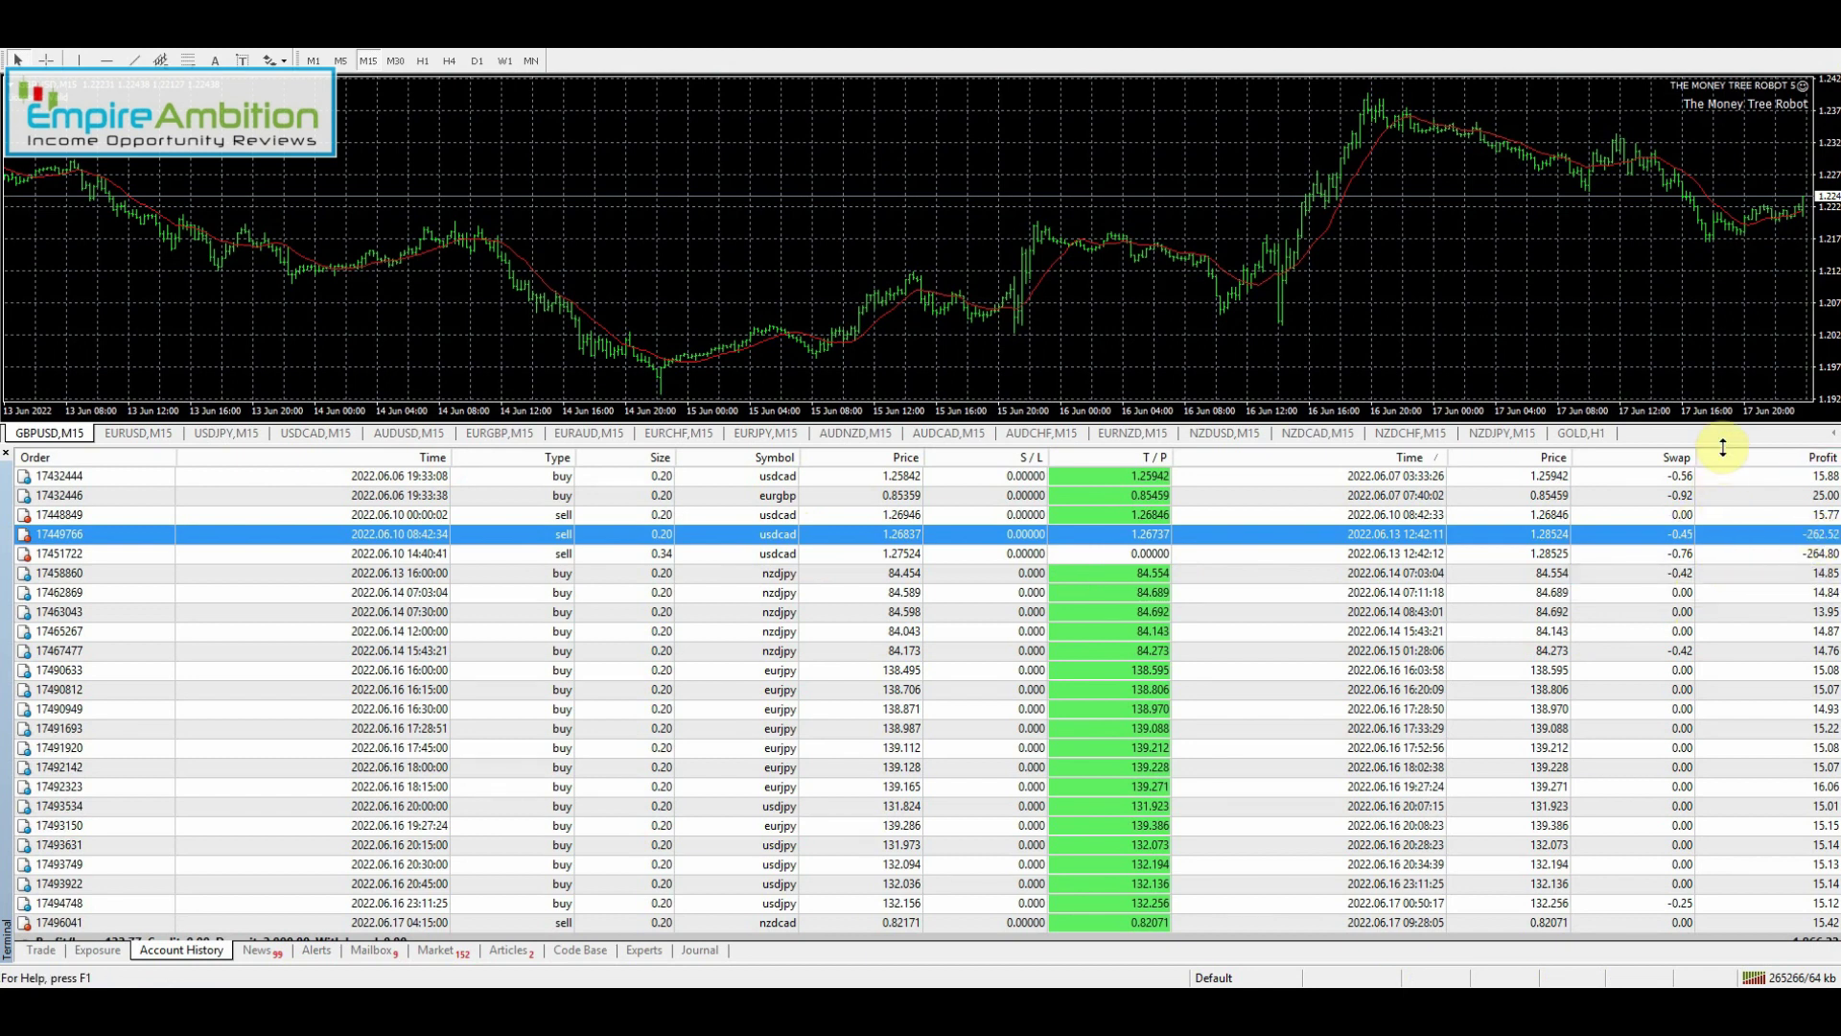
{"action": "left_click_drag", "start_coordinate": [1723, 444], "coordinate": [1672, 640]}
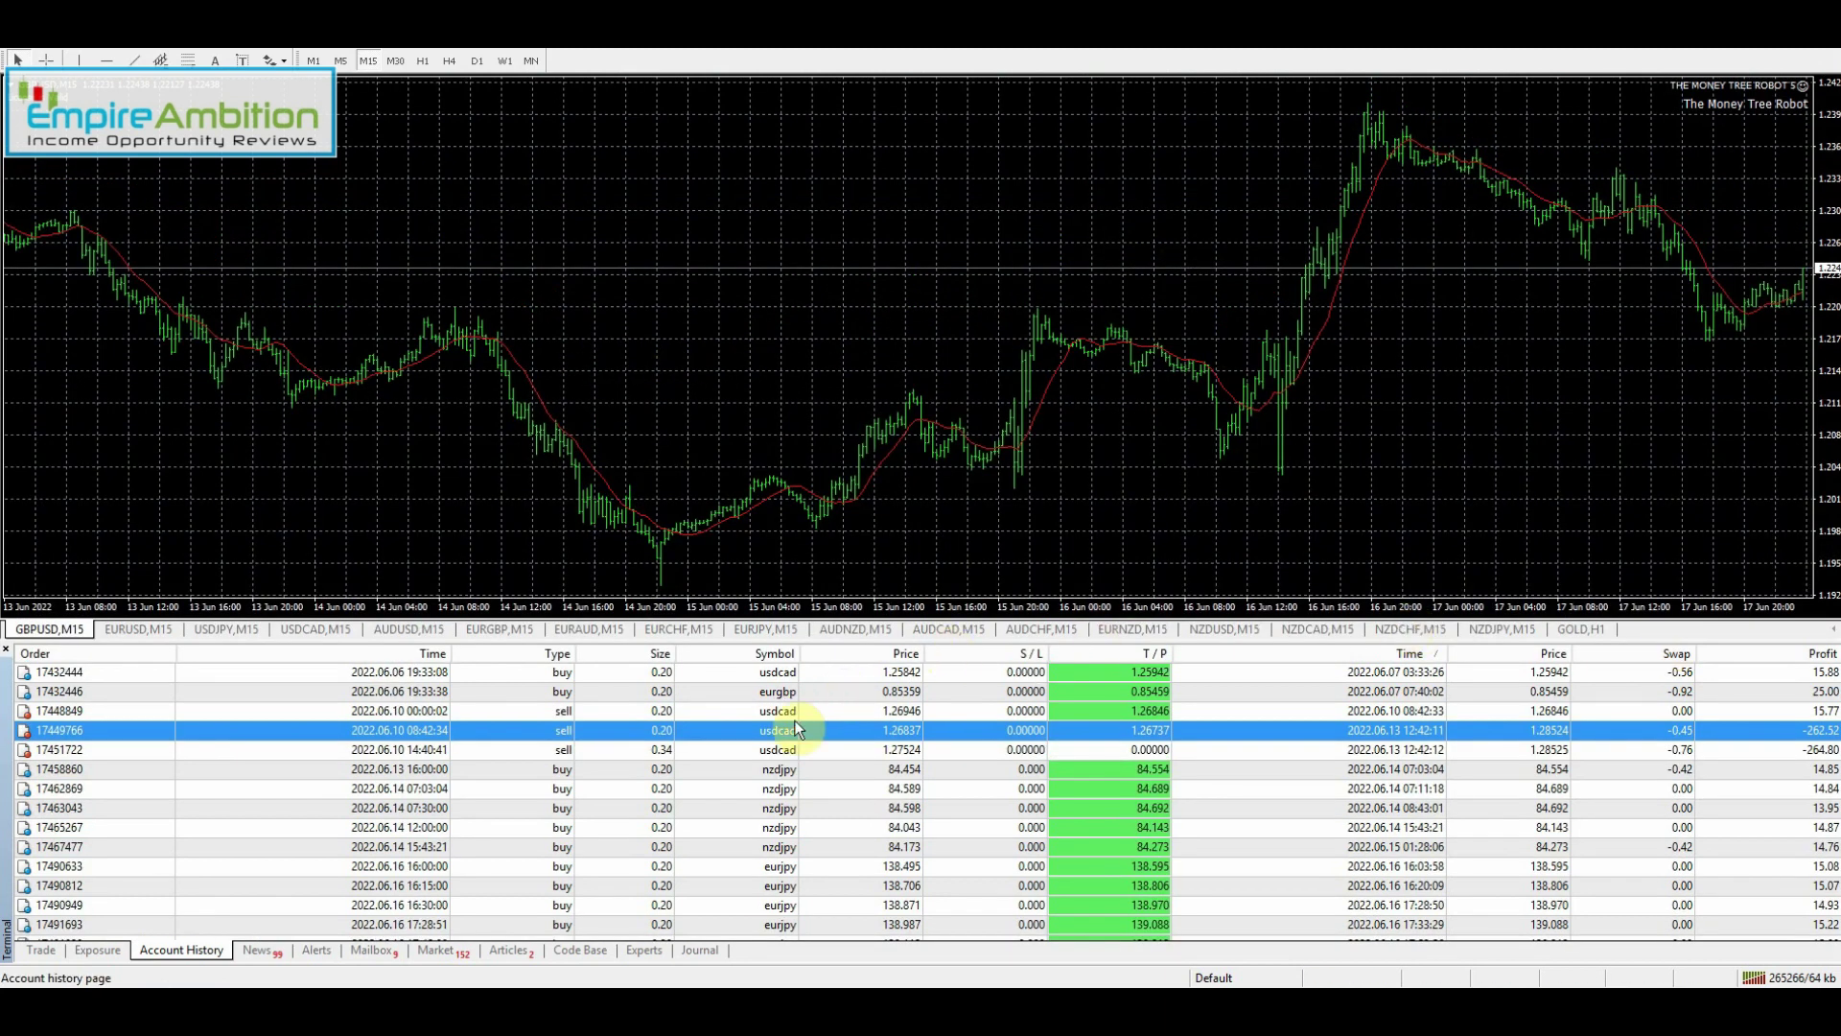
{"action": "left_click", "coordinate": [343, 631]}
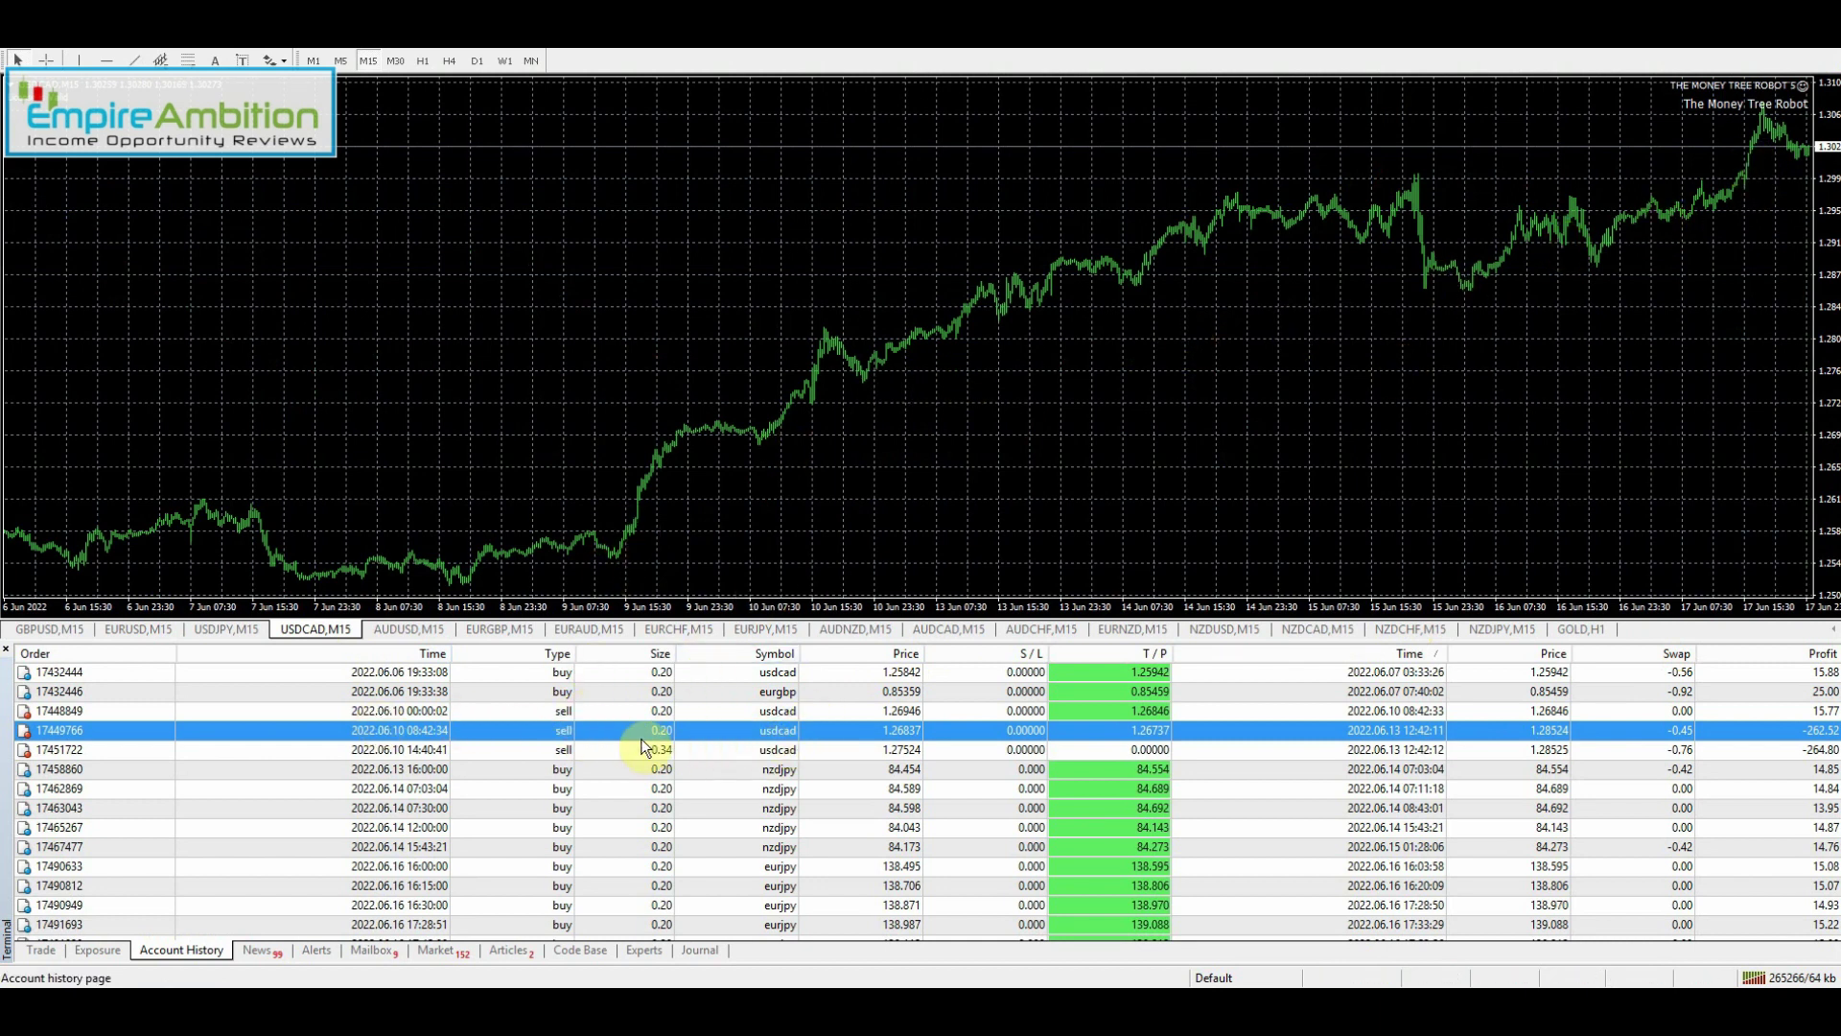
{"action": "left_click", "coordinate": [560, 750]}
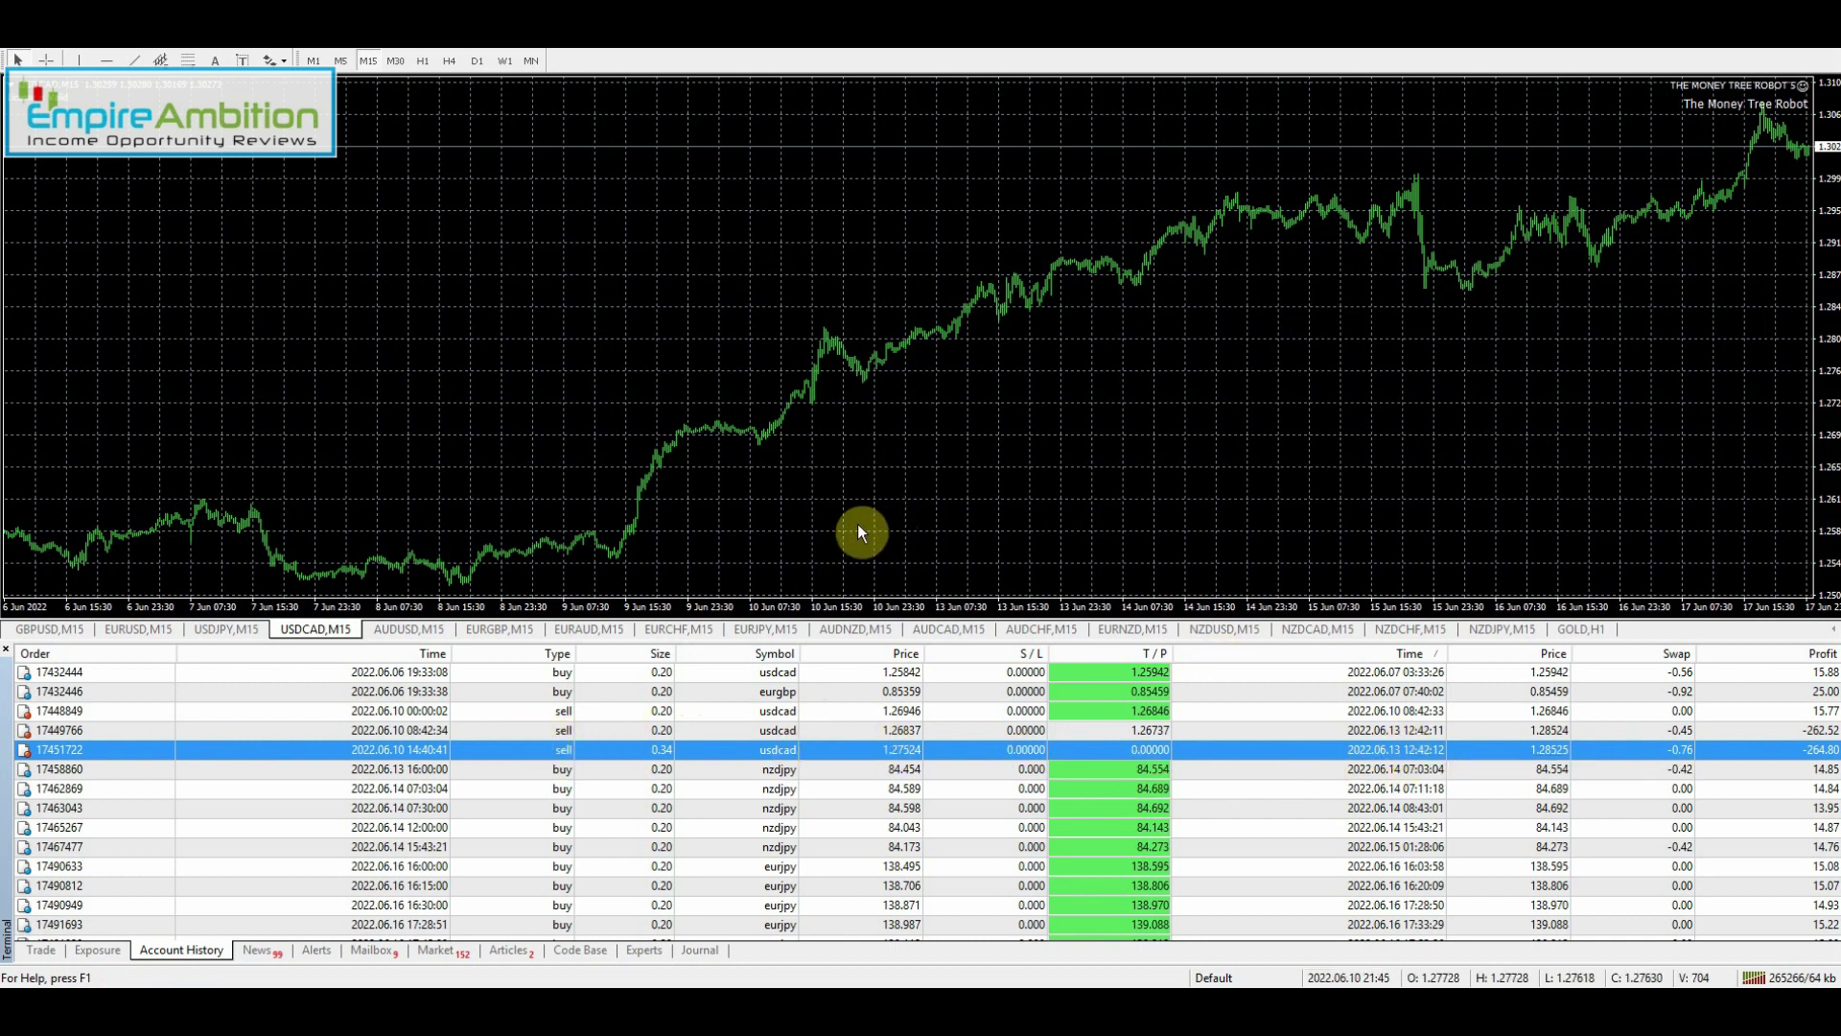
{"action": "left_click", "coordinate": [431, 734]}
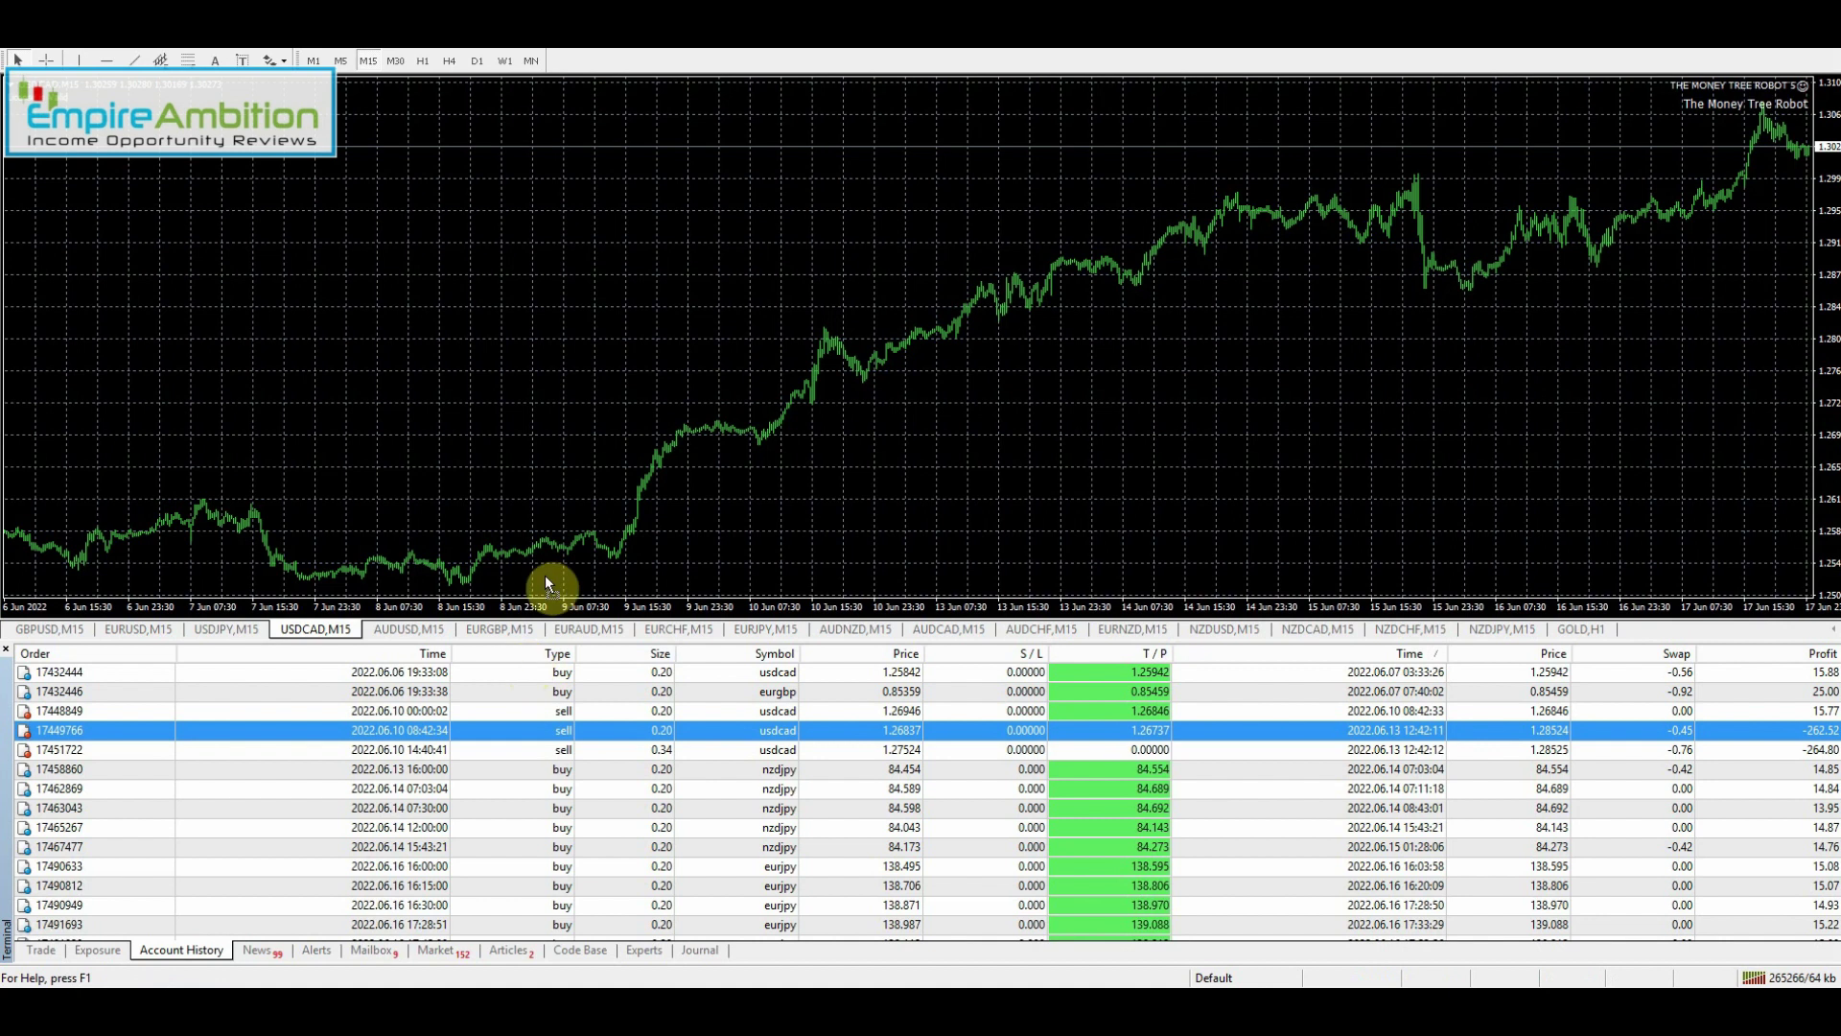
Pan the USDCAD chart through June around order 17451722's markers, then enlarge the order list.
{"action": "left_click_drag", "start_coordinate": [545, 574], "coordinate": [572, 563]}
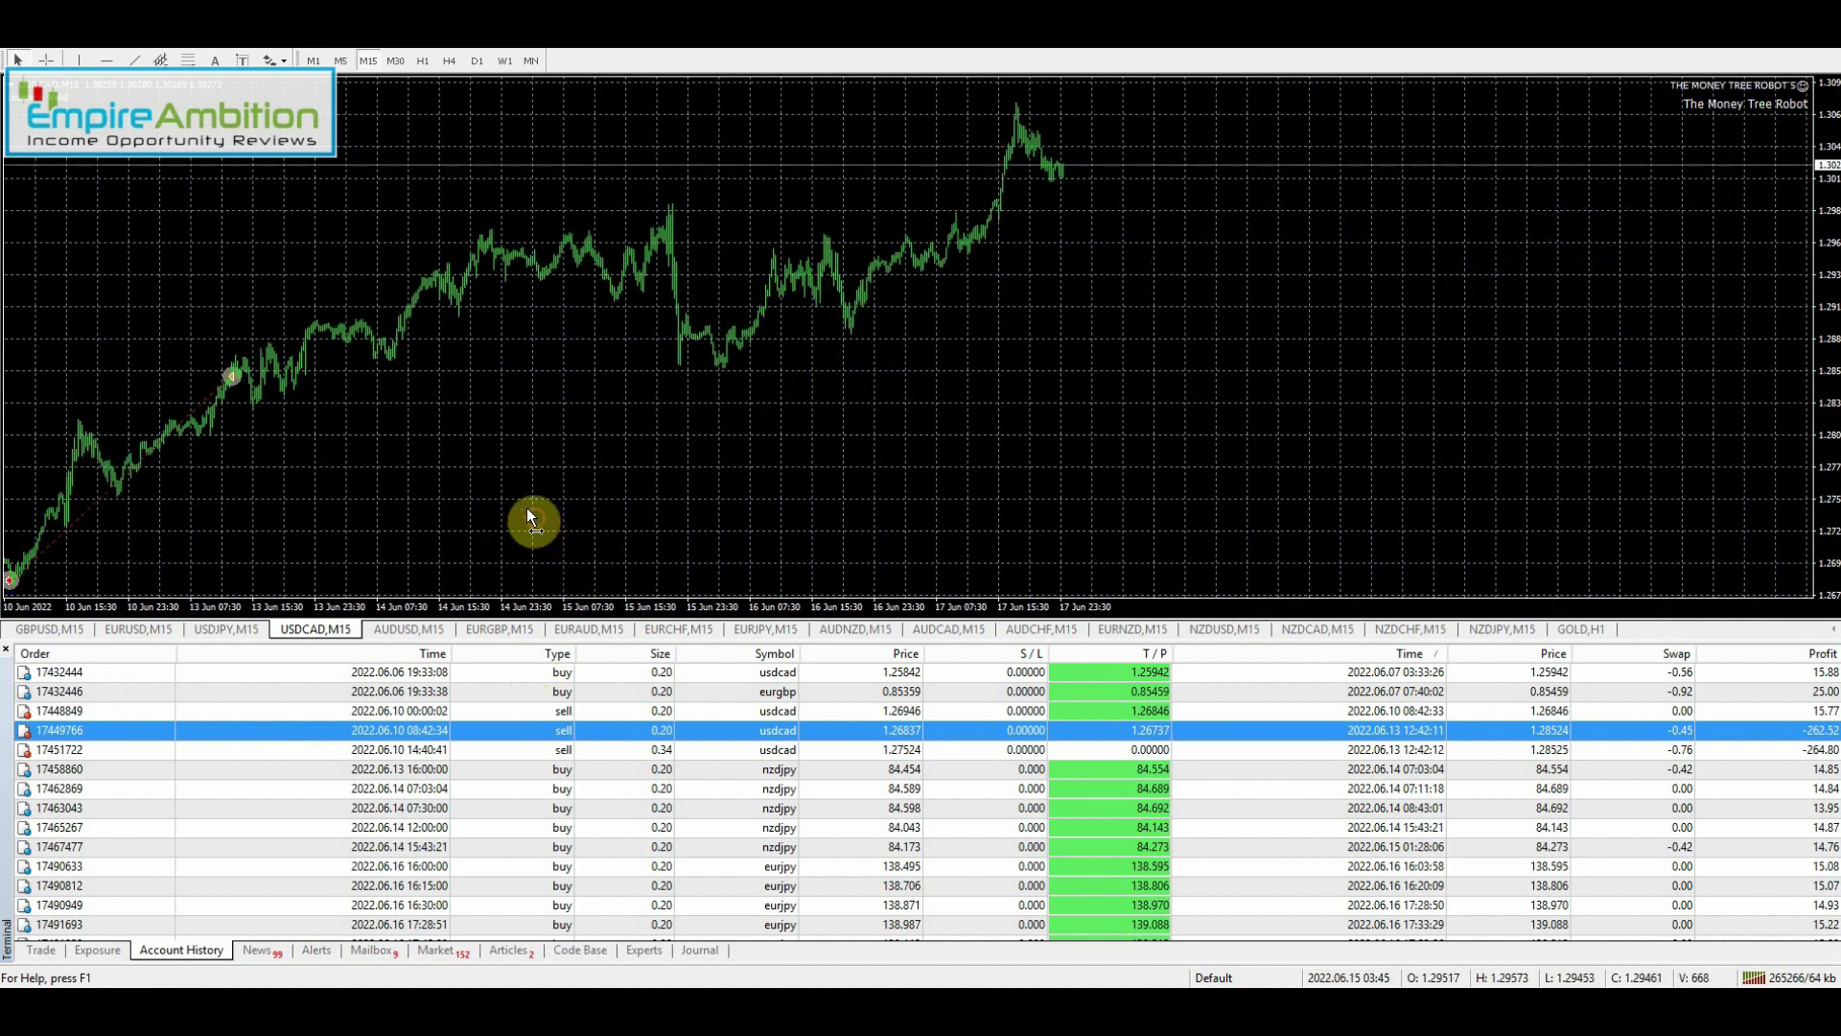
{"action": "left_click_drag", "start_coordinate": [526, 509], "coordinate": [1201, 327]}
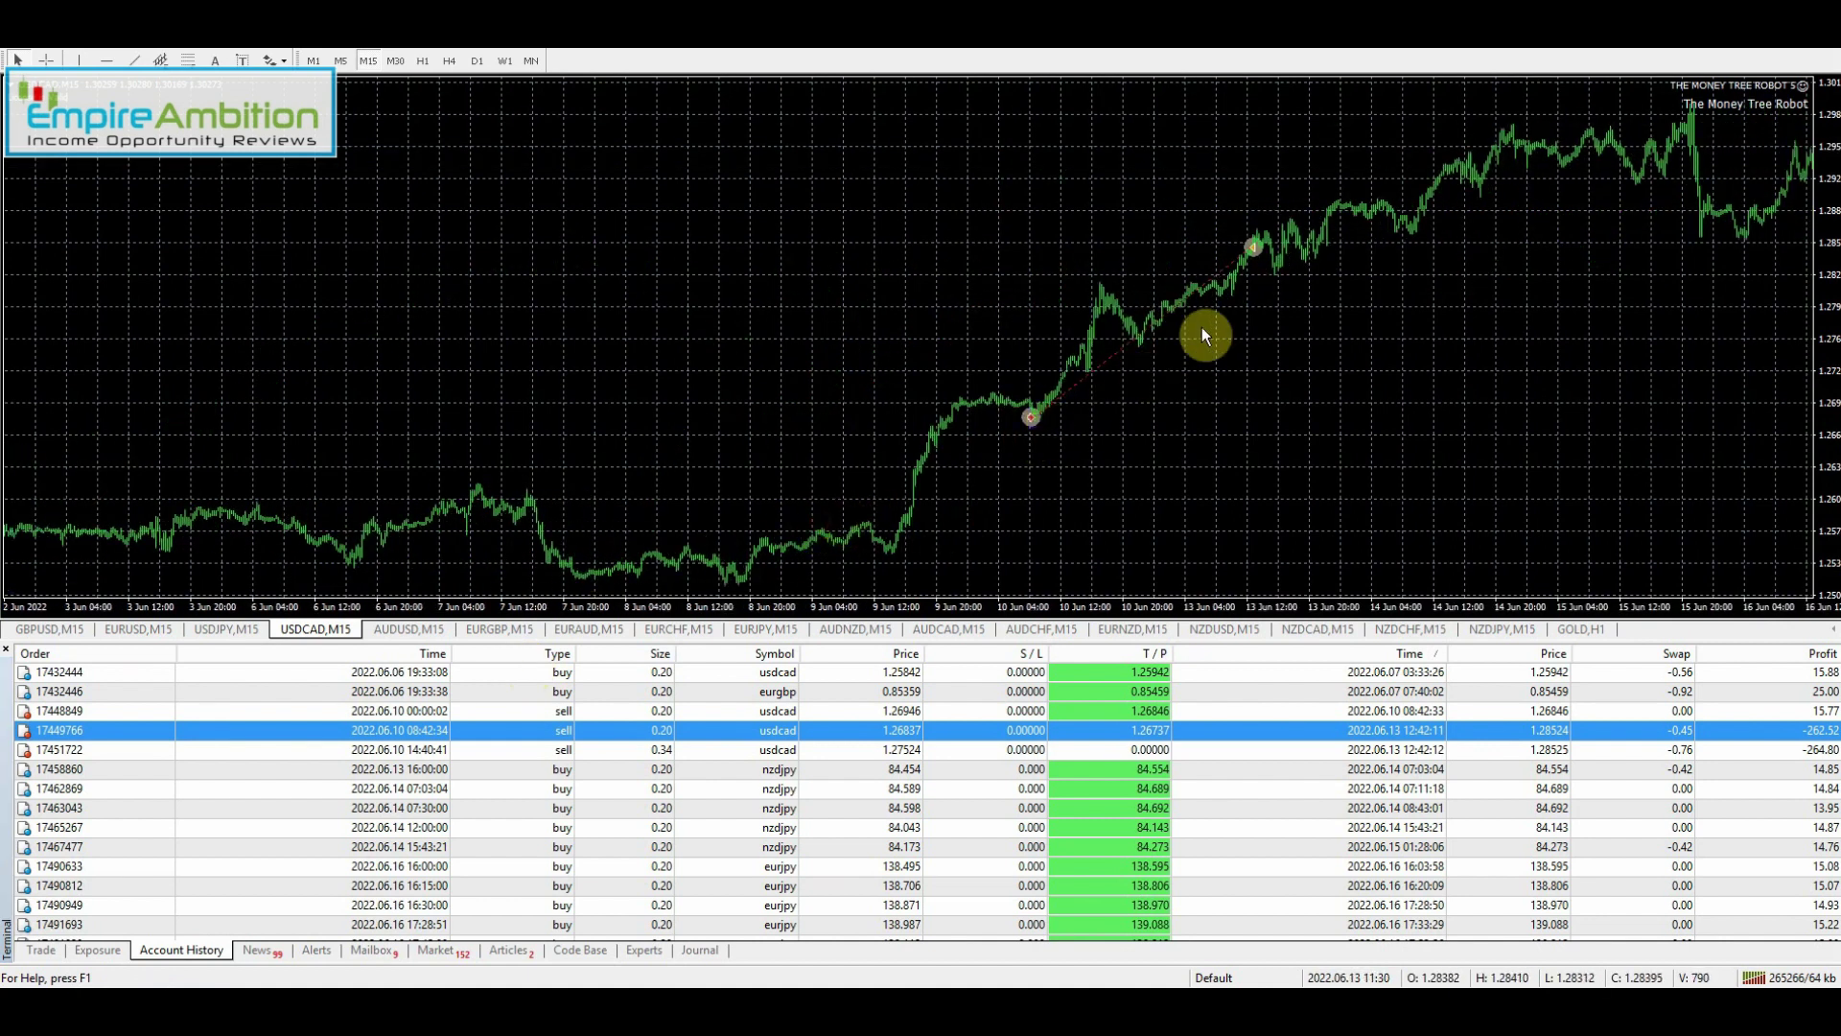
{"action": "left_click", "coordinate": [556, 751]}
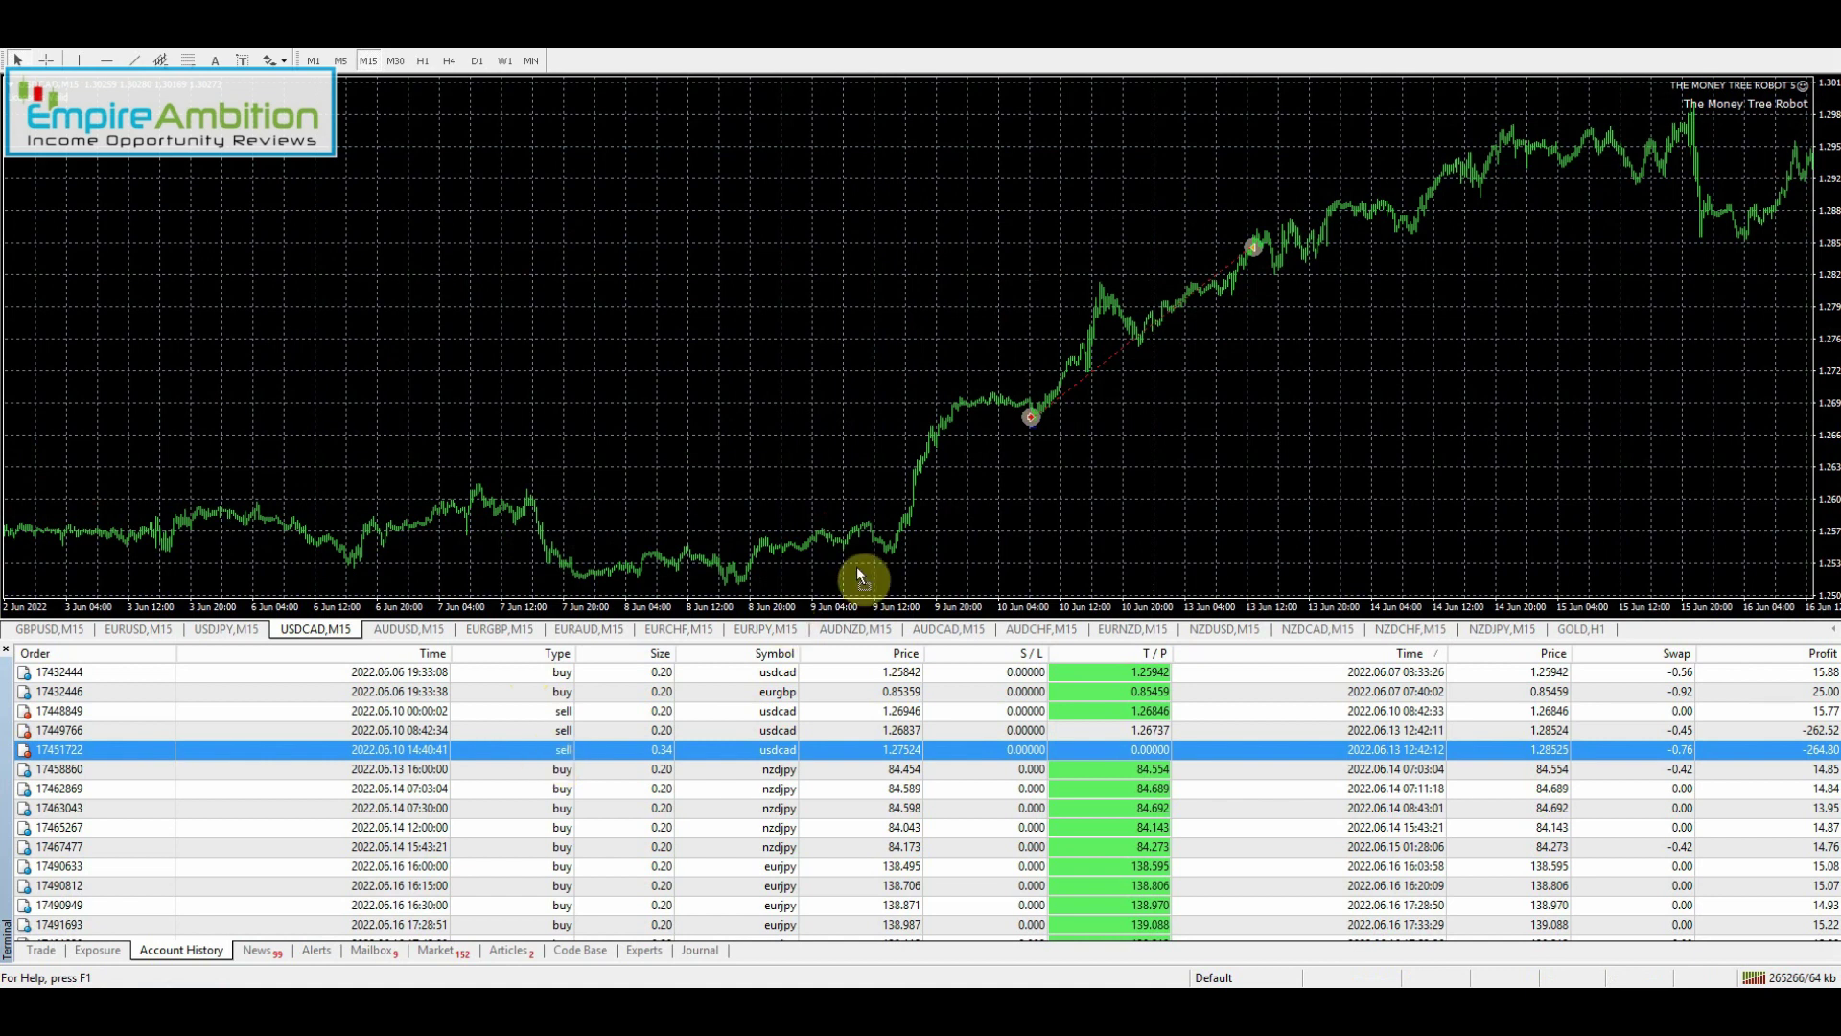
{"action": "left_click_drag", "start_coordinate": [544, 753], "coordinate": [865, 555]}
{"action": "mouse_move", "coordinate": [633, 457]}
{"action": "left_mouse_down"}
{"action": "mouse_move", "coordinate": [906, 487]}
{"action": "mouse_move", "coordinate": [829, 481]}
{"action": "left_mouse_up"}
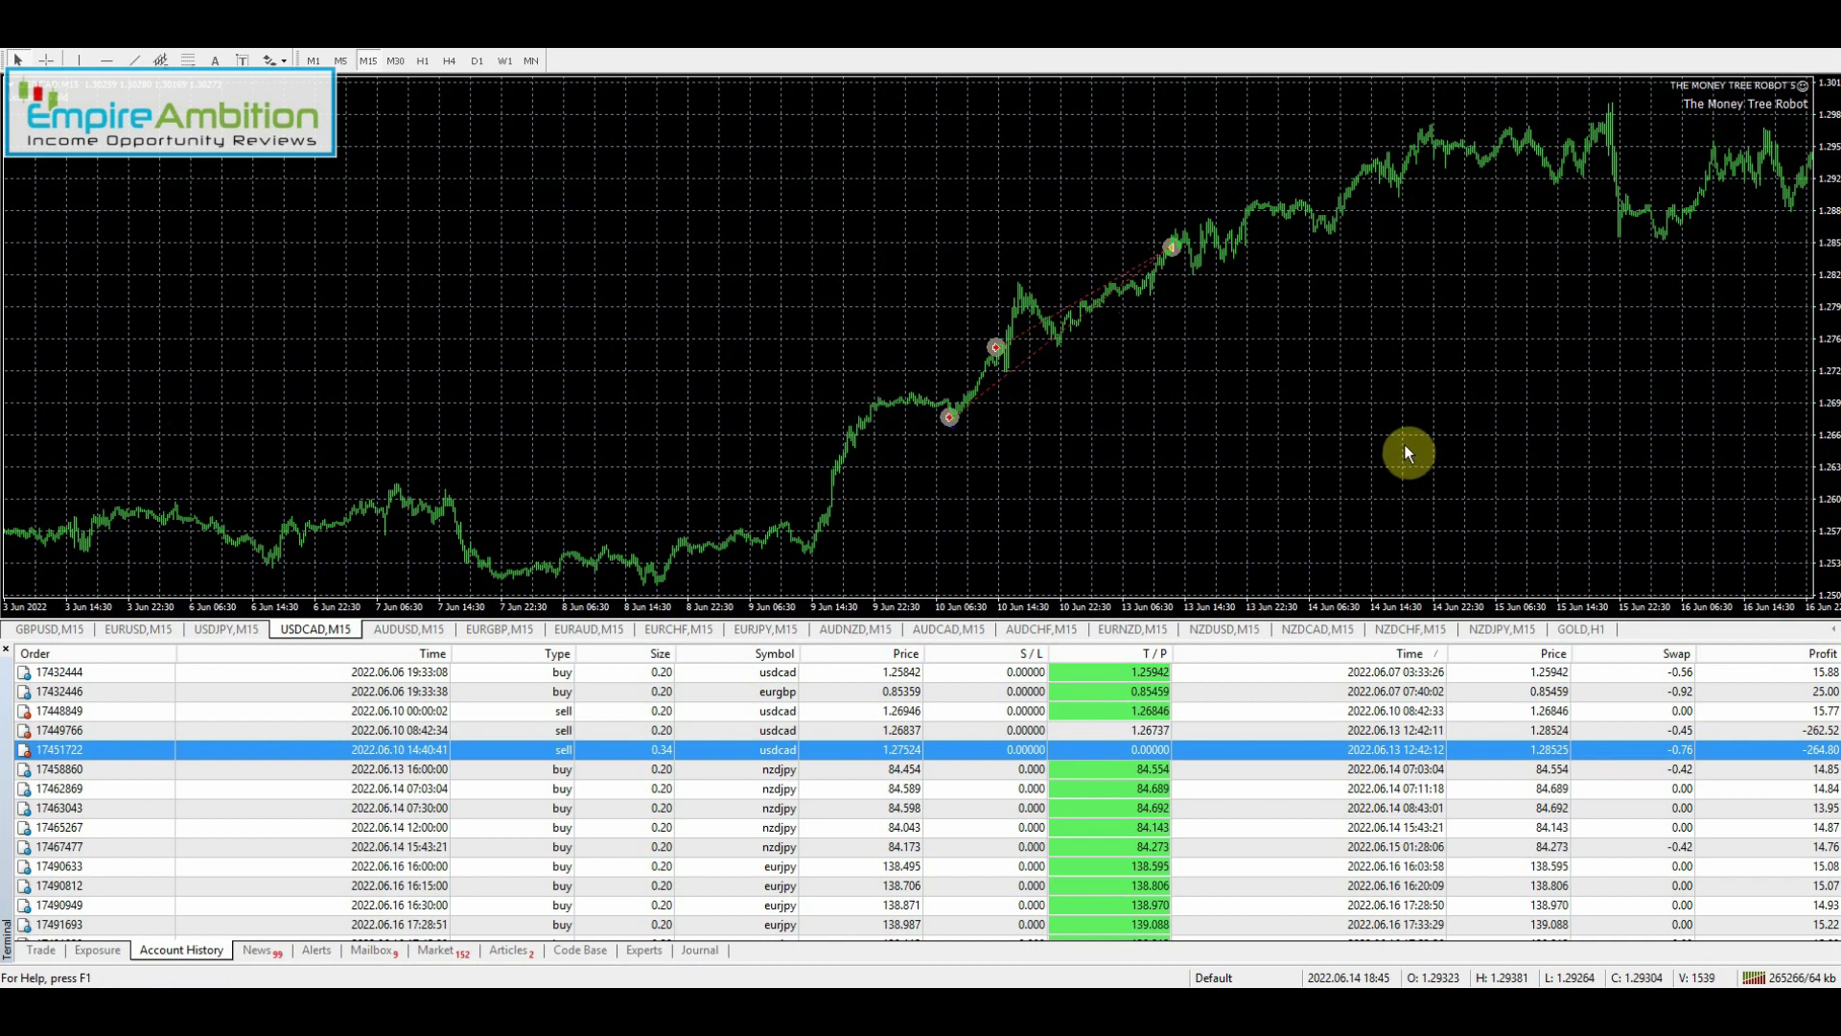
{"action": "left_click_drag", "start_coordinate": [1467, 454], "coordinate": [1270, 440]}
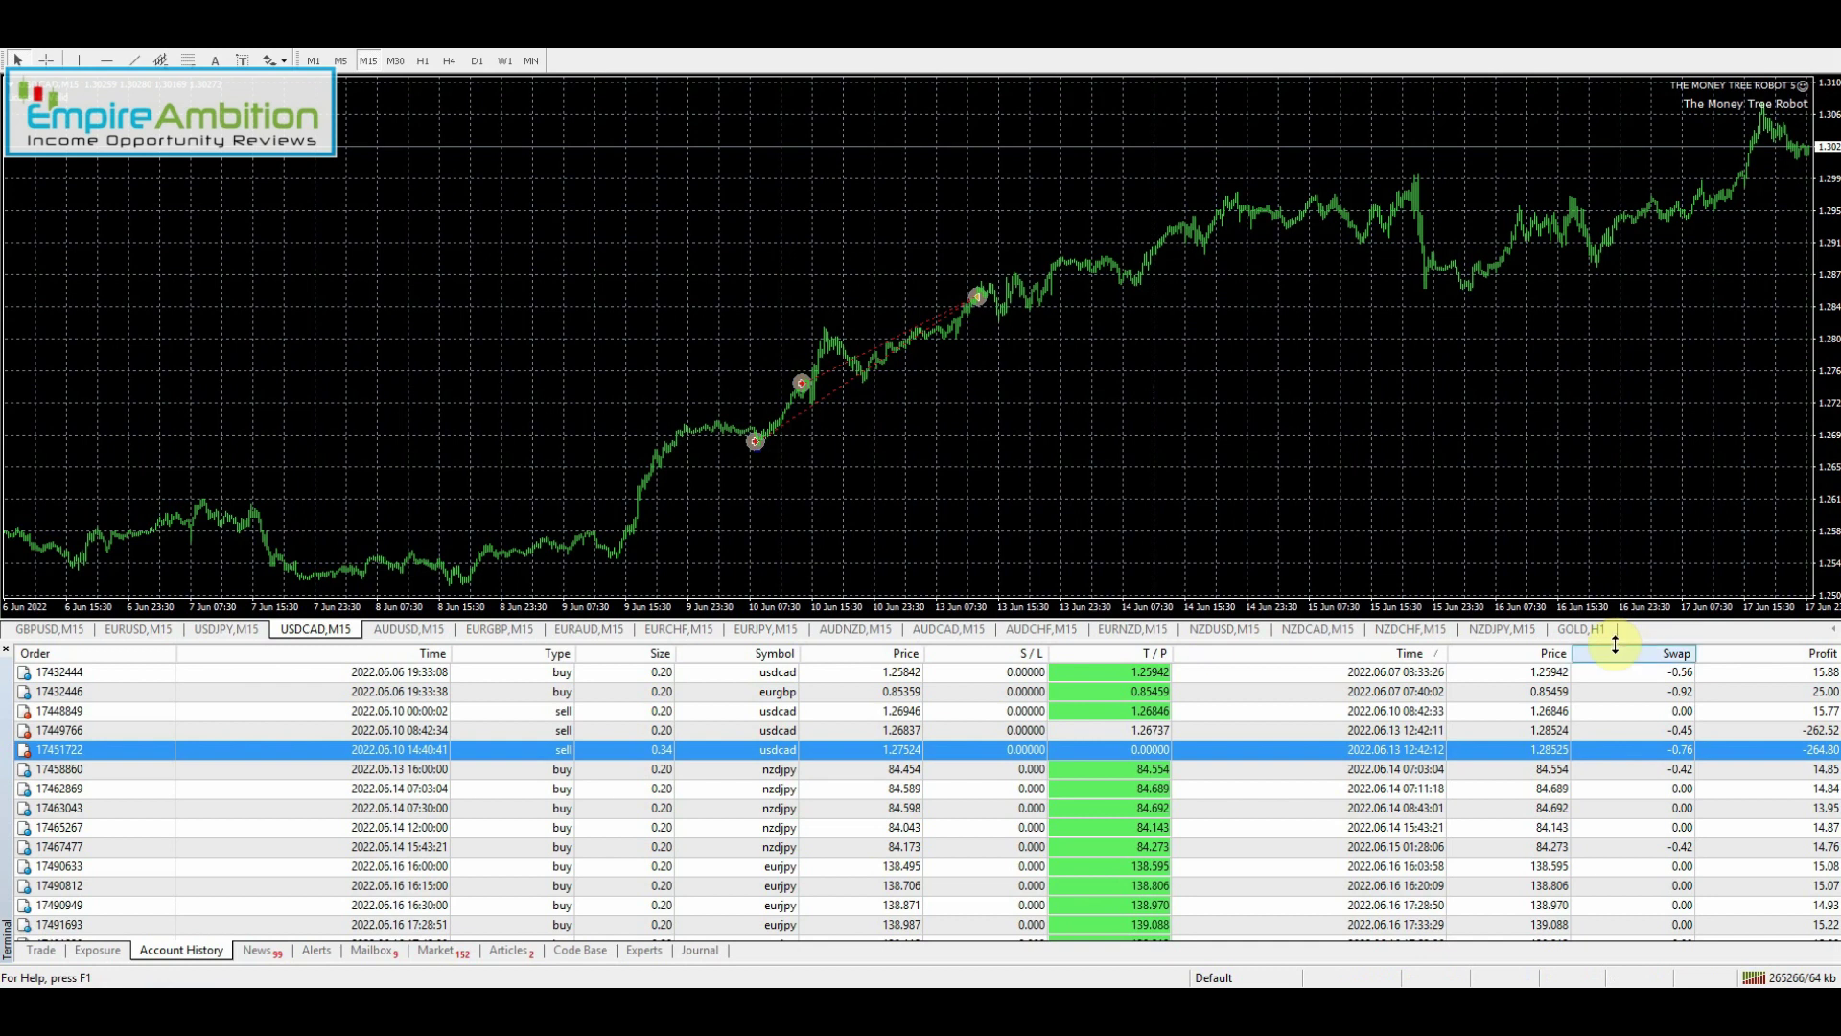
{"action": "left_click_drag", "start_coordinate": [1615, 640], "coordinate": [1612, 553]}
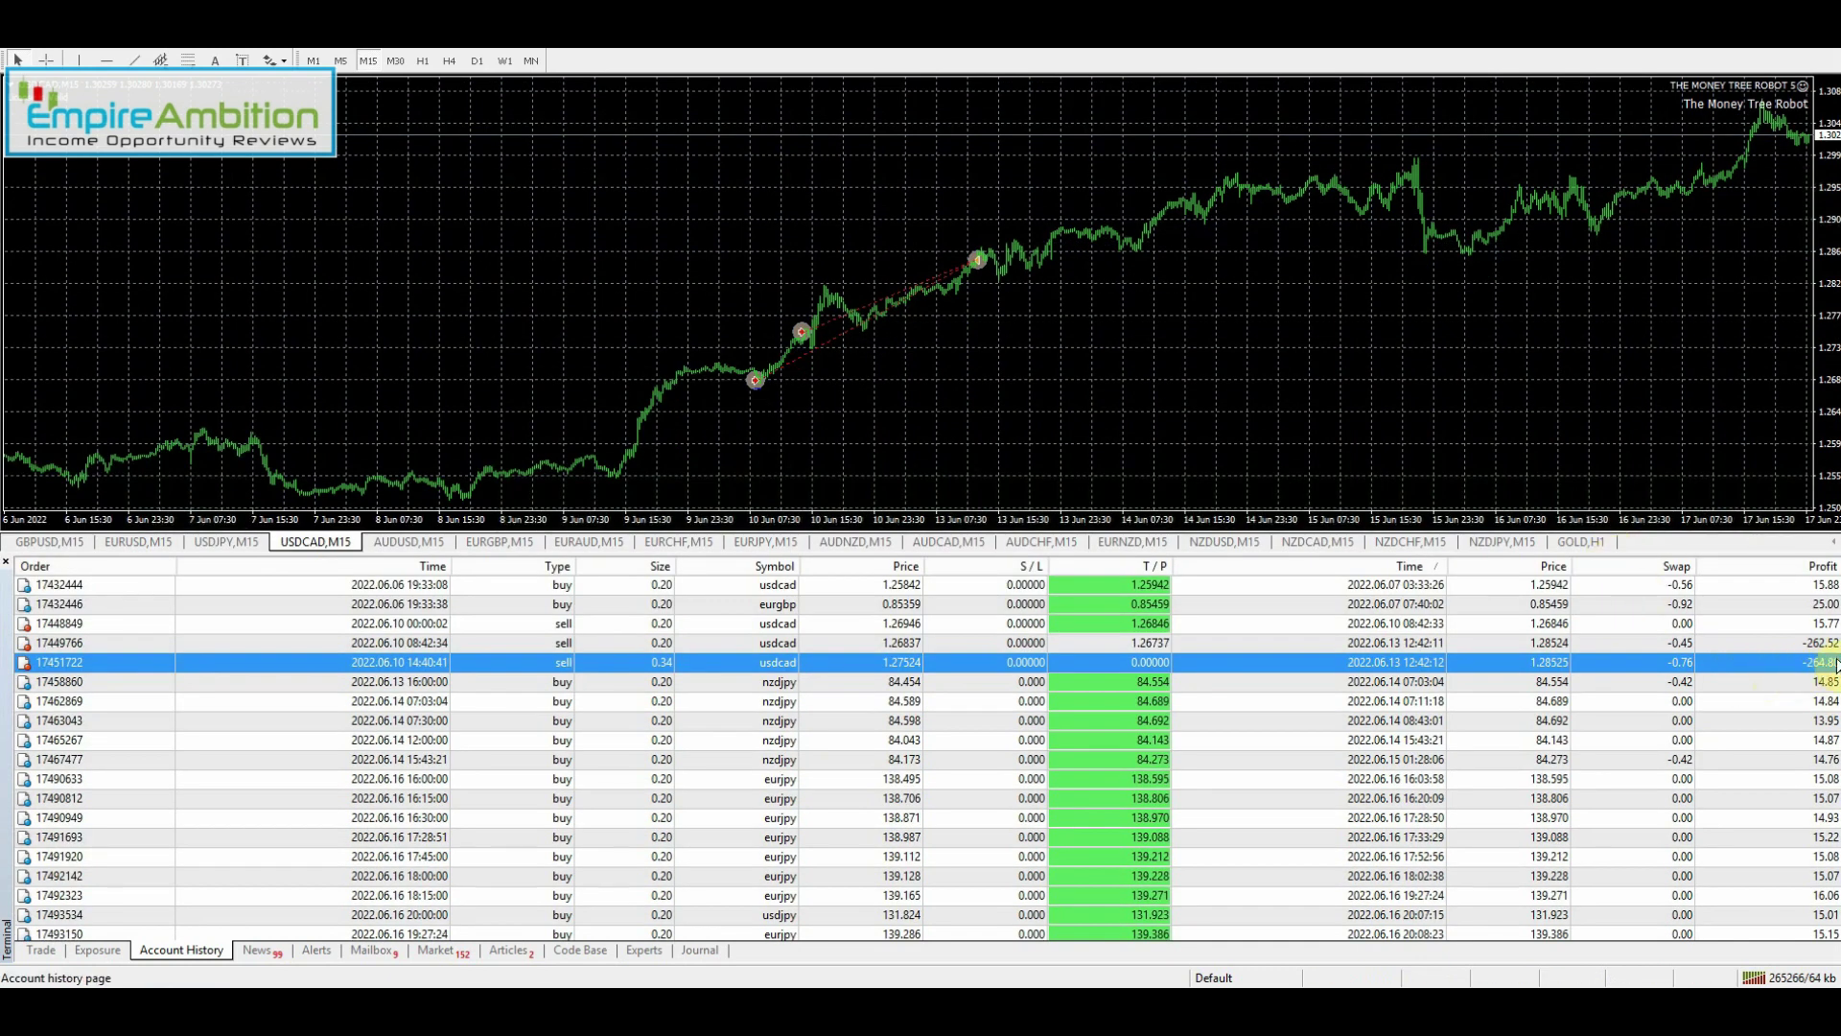
{"action": "scroll", "coordinate": [1833, 661], "scroll_direction": "down", "scroll_amount": 1}
{"action": "scroll", "coordinate": [1832, 661], "scroll_direction": "down", "scroll_amount": 1}
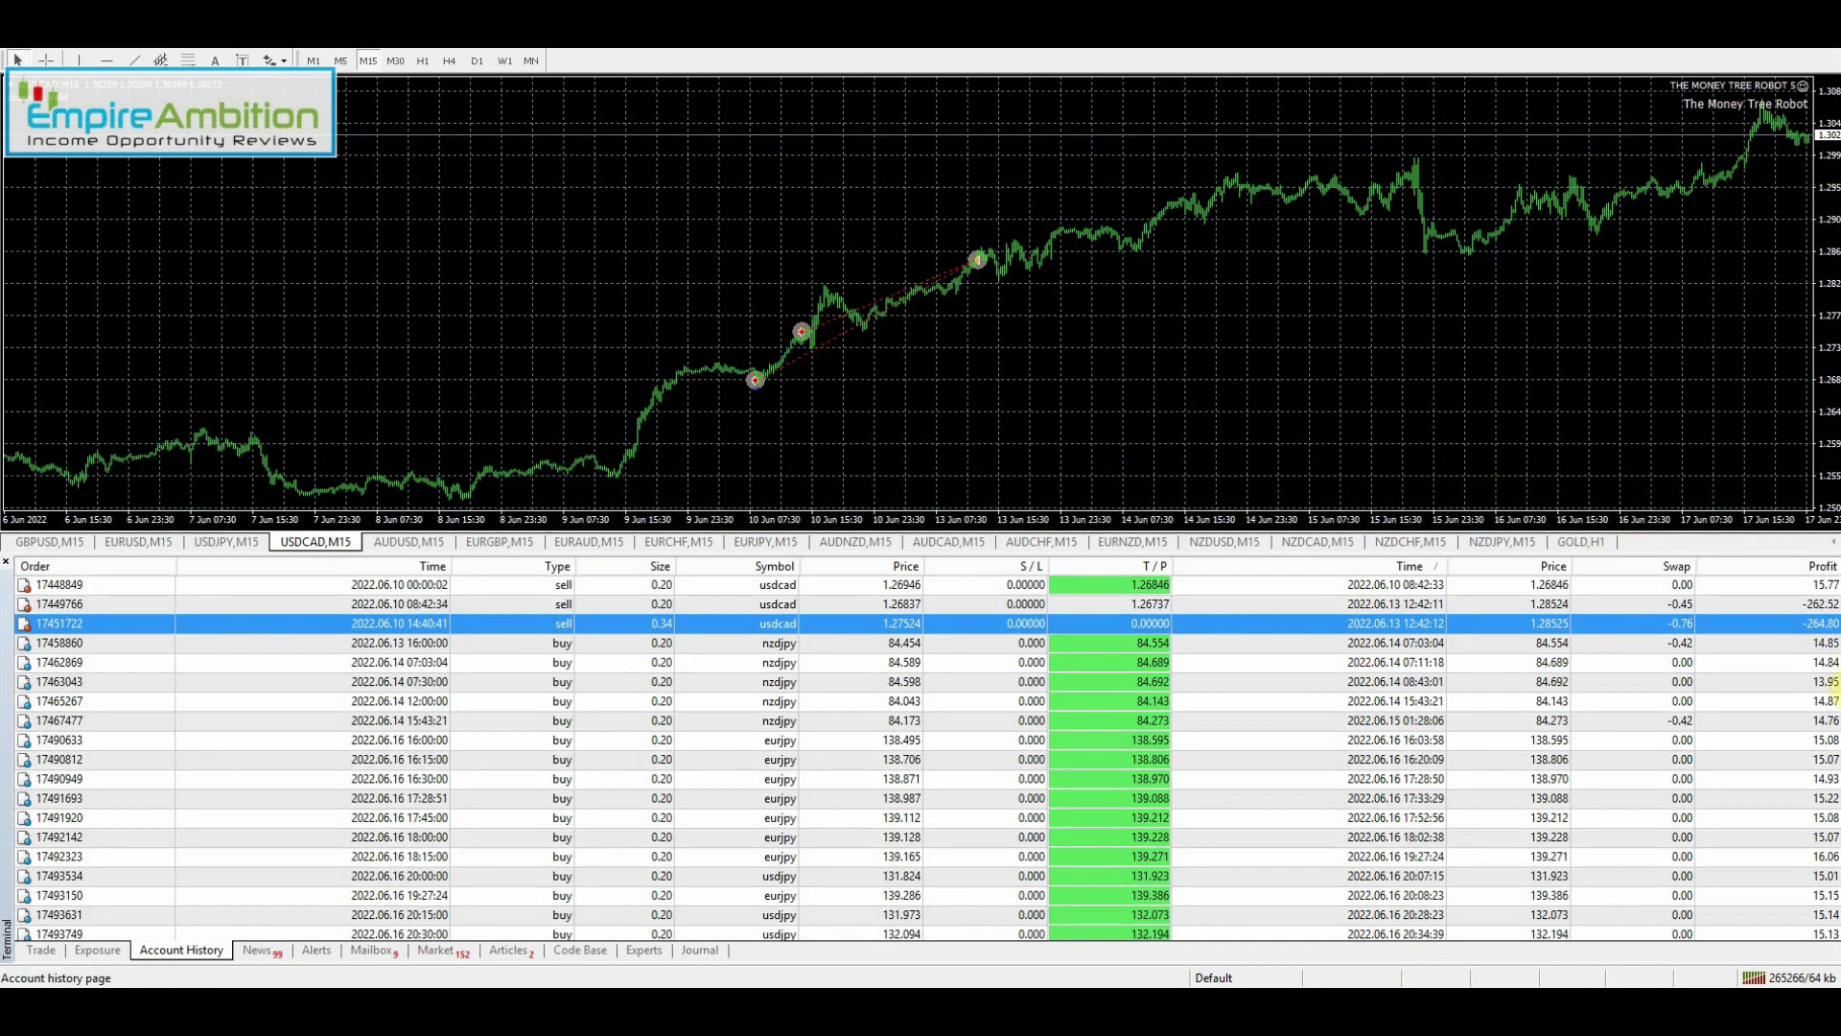
{"action": "scroll", "coordinate": [1833, 701], "scroll_direction": "down", "scroll_amount": 1}
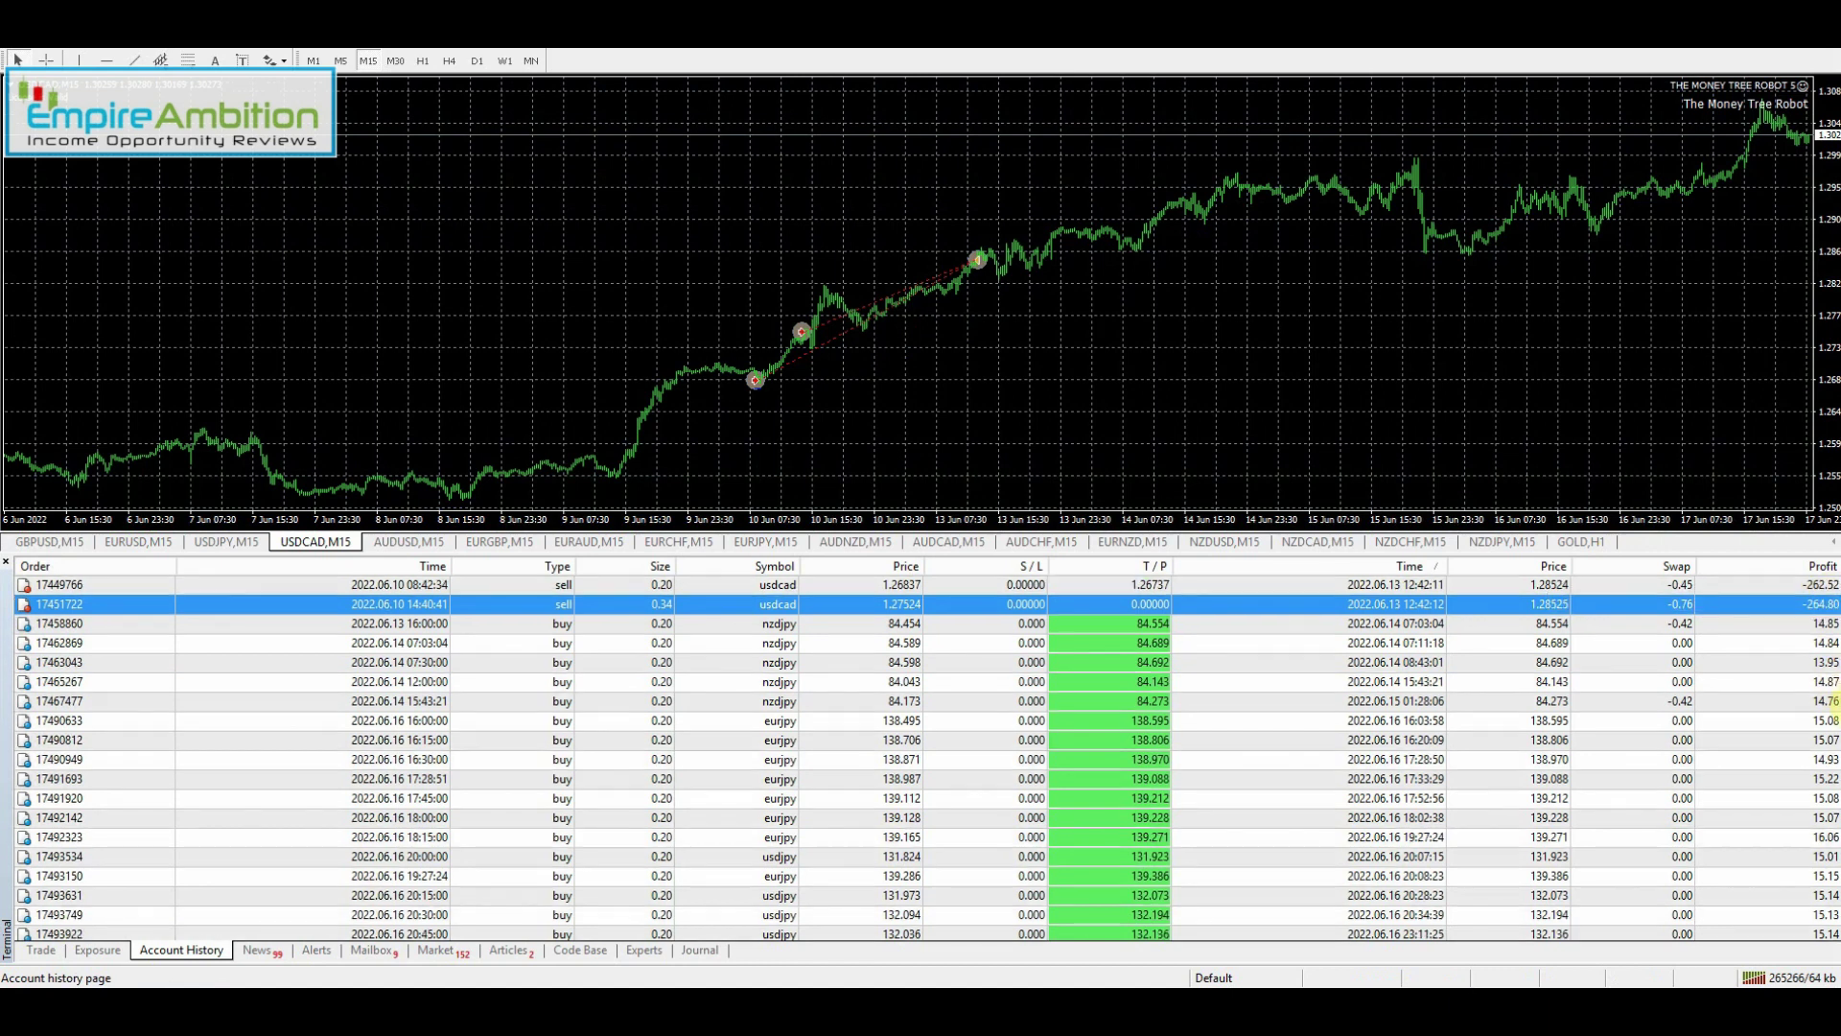
{"action": "scroll", "coordinate": [1833, 701], "scroll_direction": "down", "scroll_amount": 1}
{"action": "scroll", "coordinate": [1834, 712], "scroll_direction": "down", "scroll_amount": 1}
{"action": "scroll", "coordinate": [1833, 727], "scroll_direction": "down", "scroll_amount": 1}
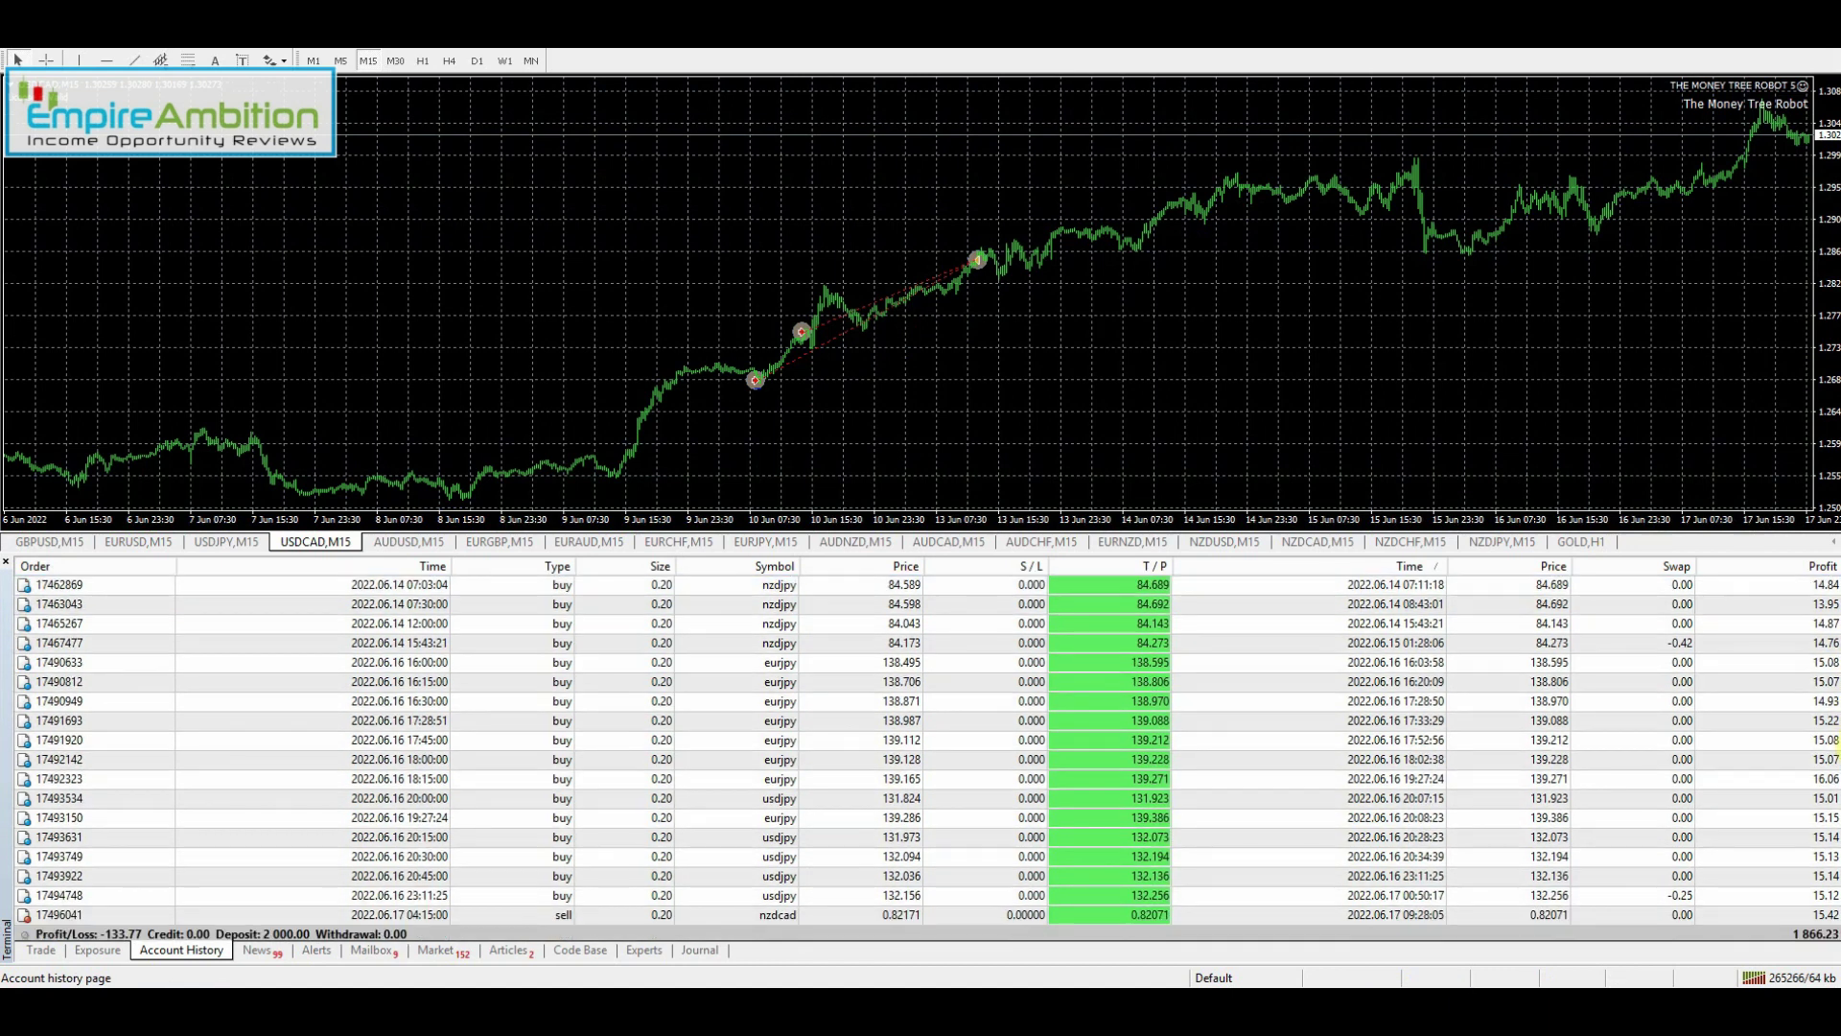
{"action": "scroll", "coordinate": [1834, 736], "scroll_direction": "up", "scroll_amount": 1}
{"action": "scroll", "coordinate": [1834, 731], "scroll_direction": "up", "scroll_amount": 1}
{"action": "scroll", "coordinate": [1834, 719], "scroll_direction": "up", "scroll_amount": 1}
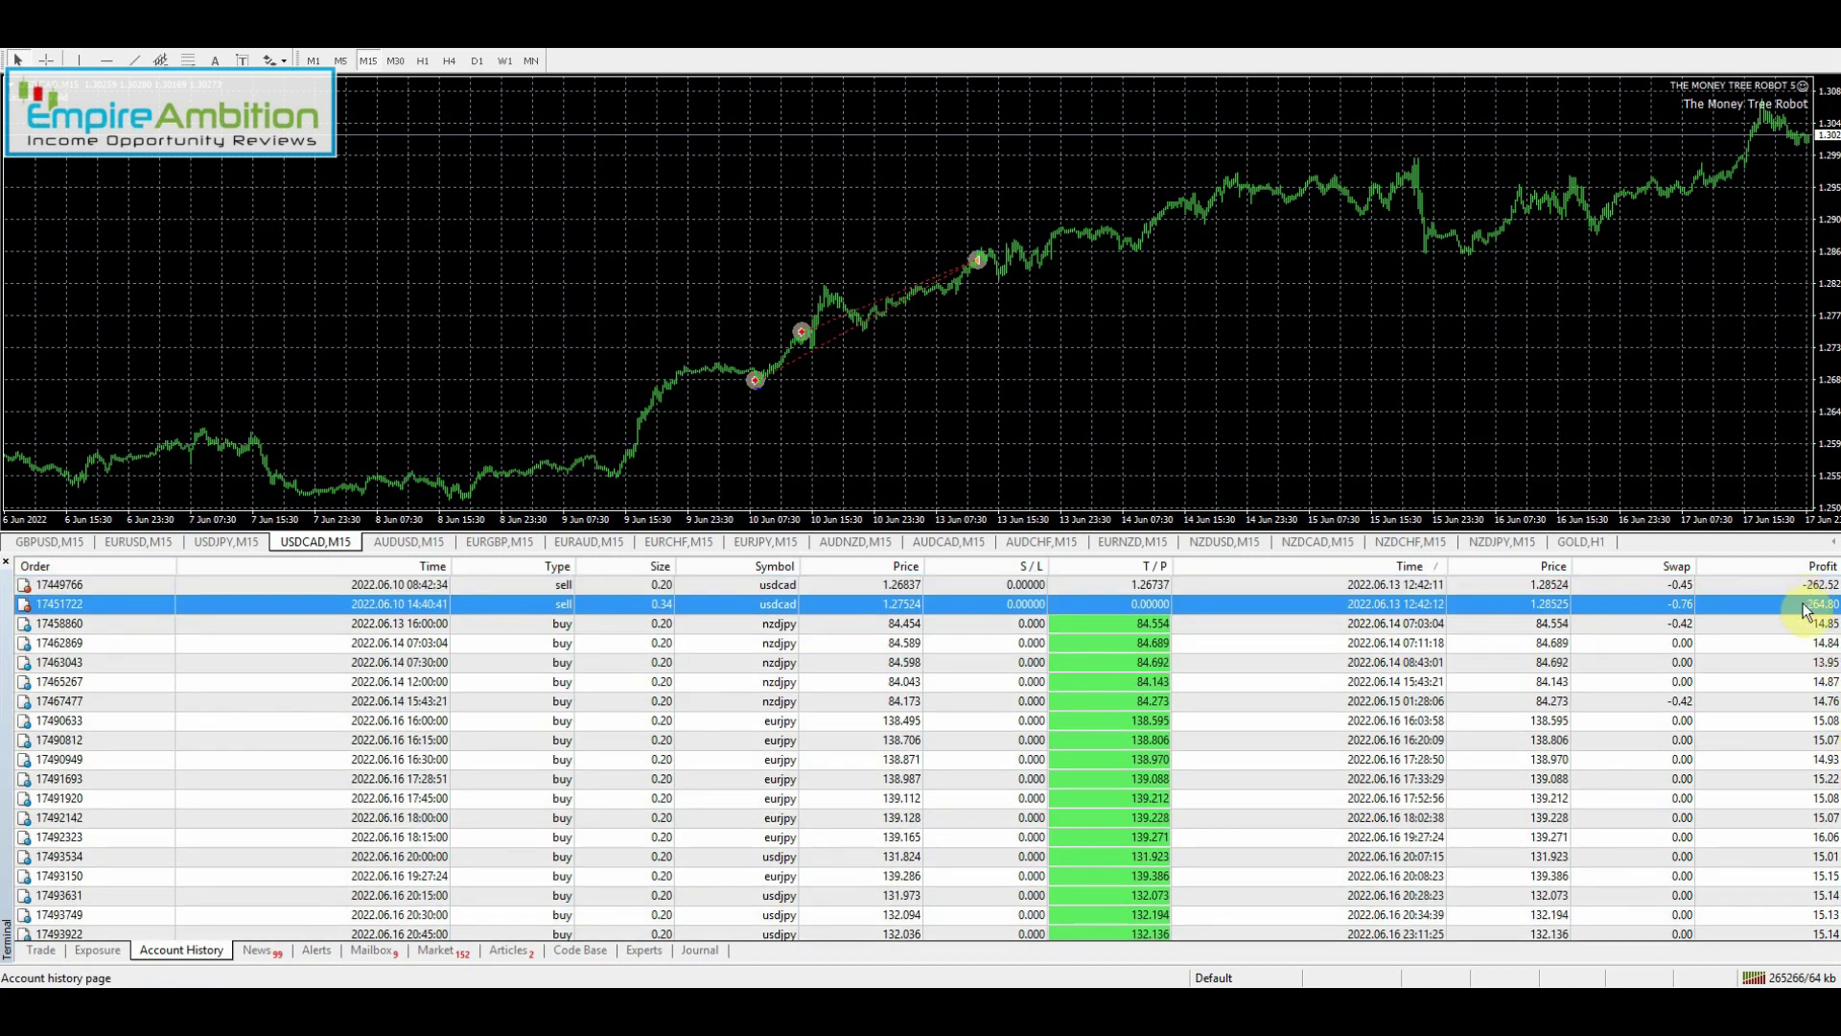
{"action": "scroll", "coordinate": [1830, 621], "scroll_direction": "down", "scroll_amount": 1}
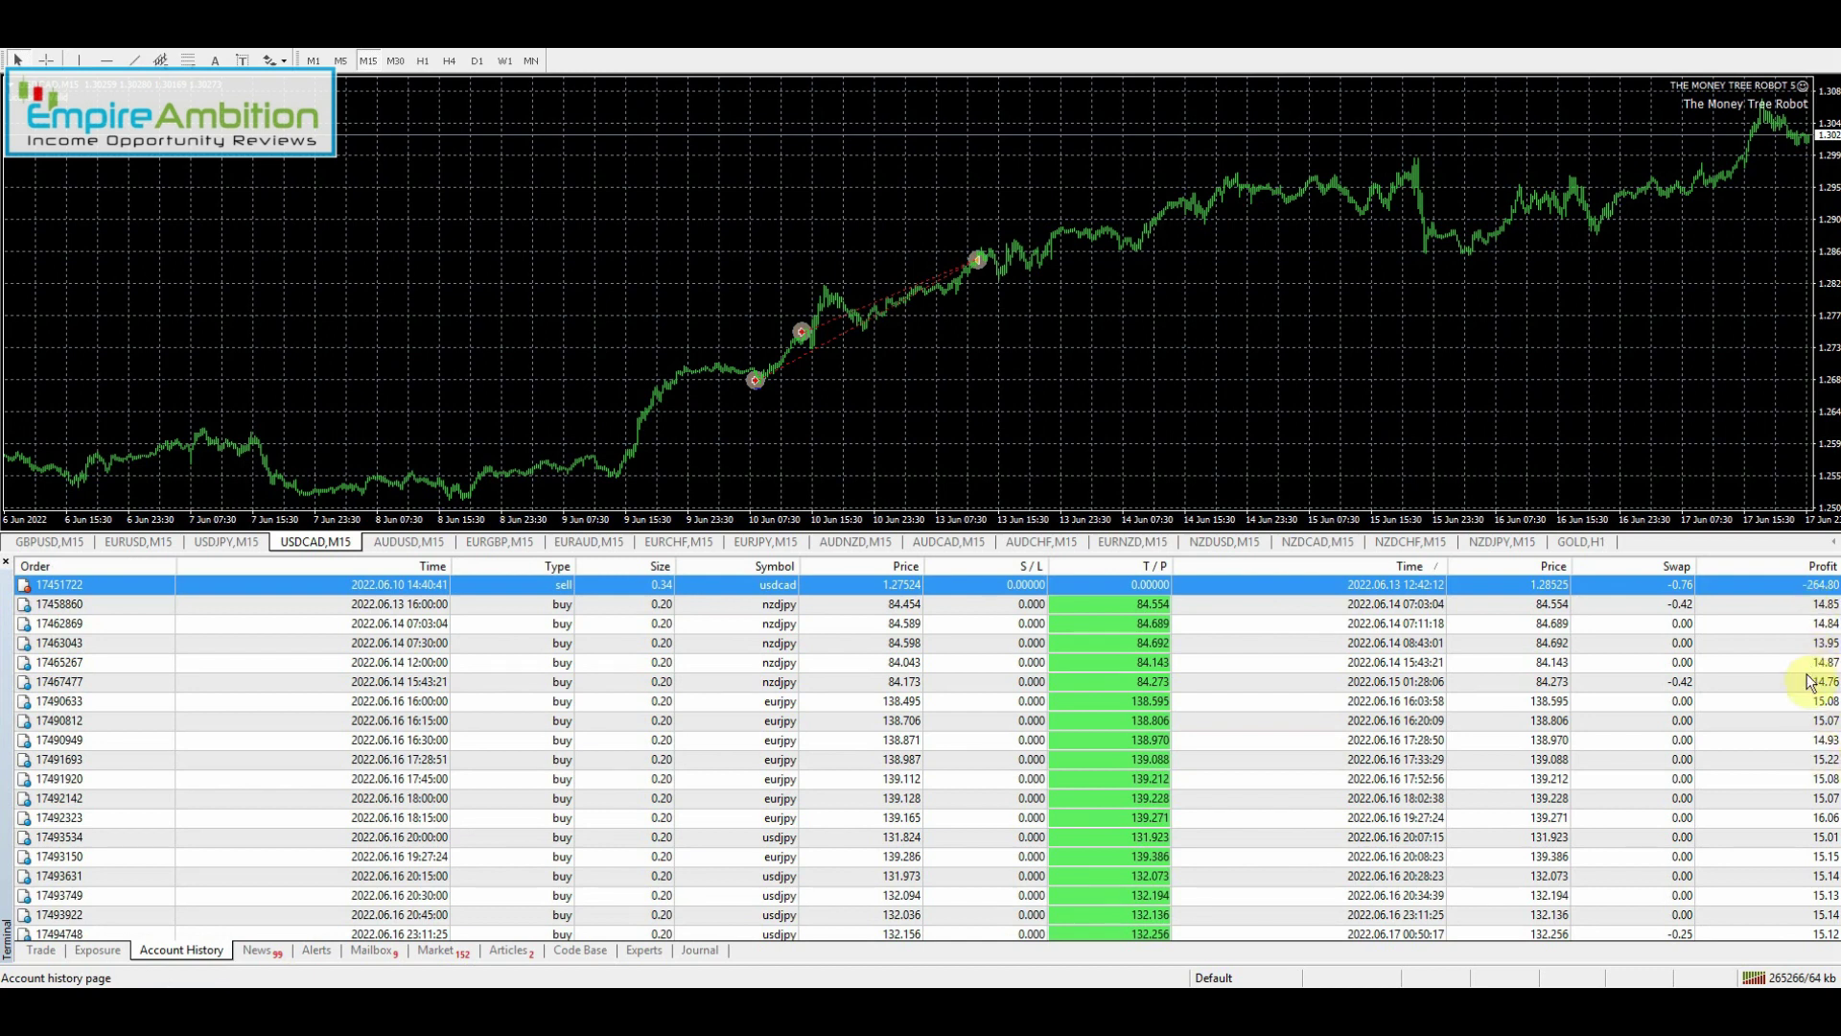
{"action": "mouse_move", "coordinate": [1822, 806]}
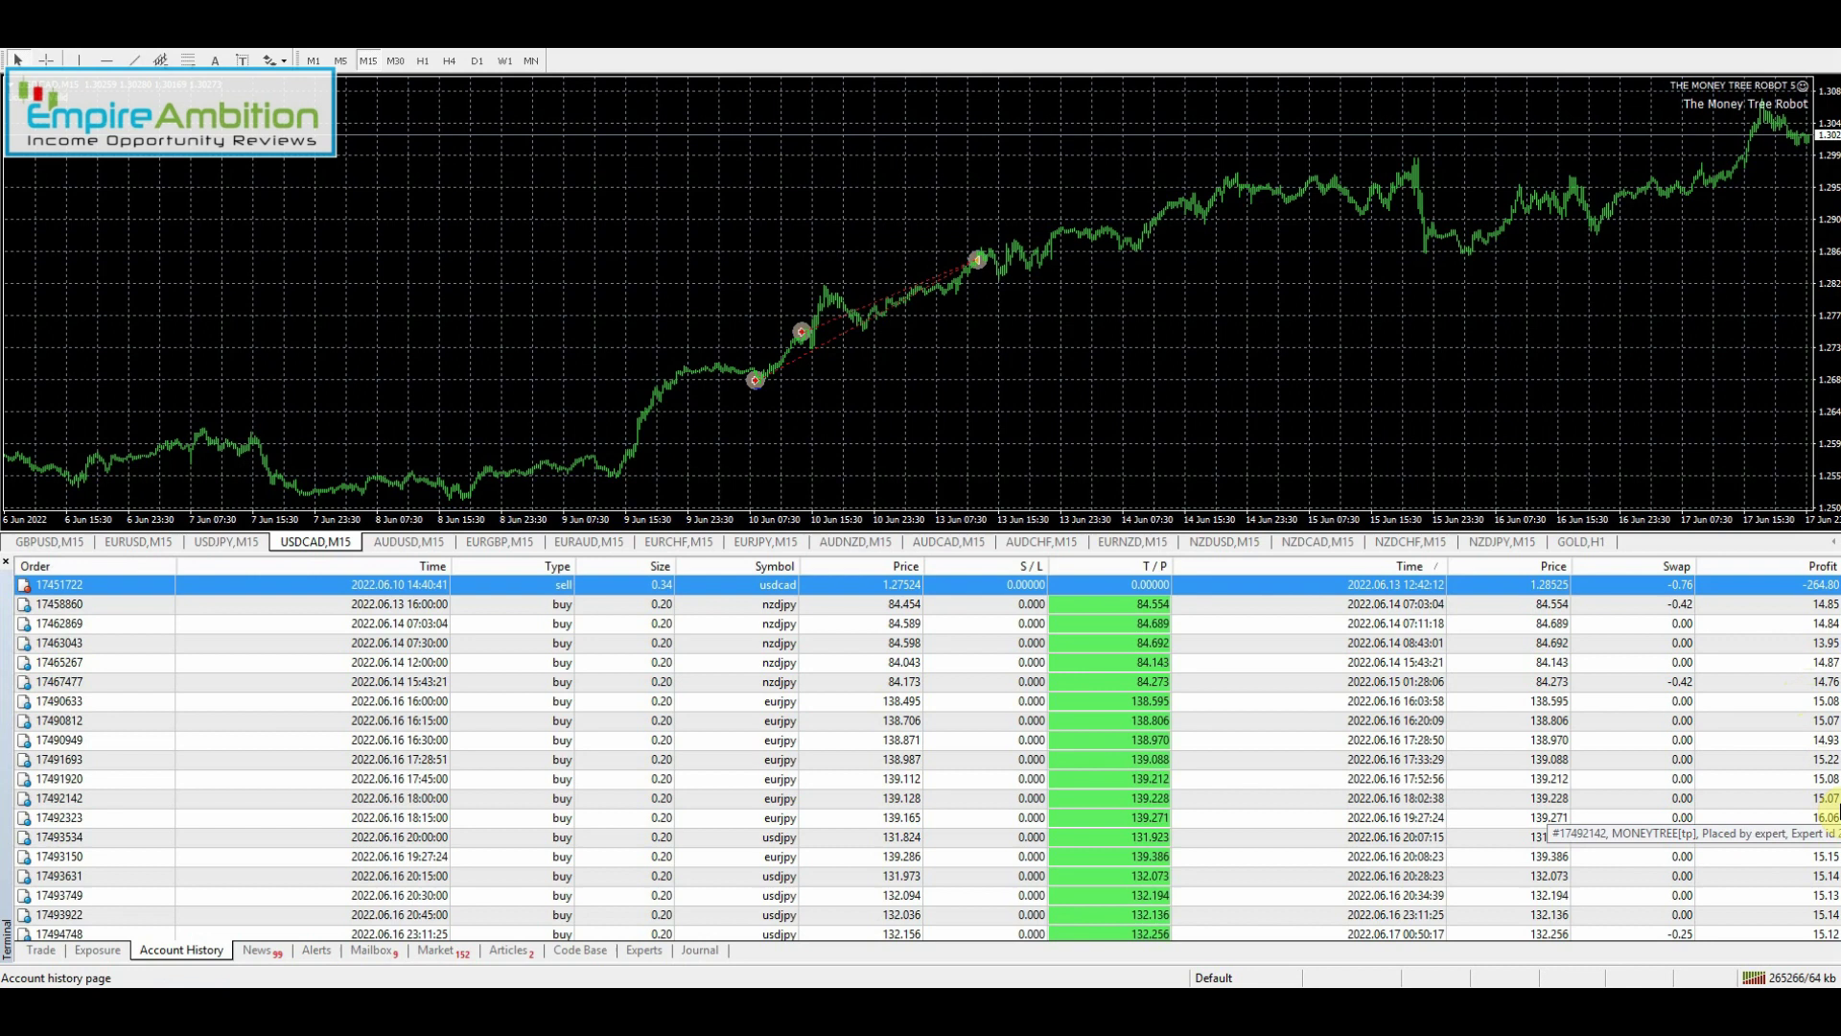
{"action": "scroll", "coordinate": [1836, 809], "scroll_direction": "down", "scroll_amount": 1}
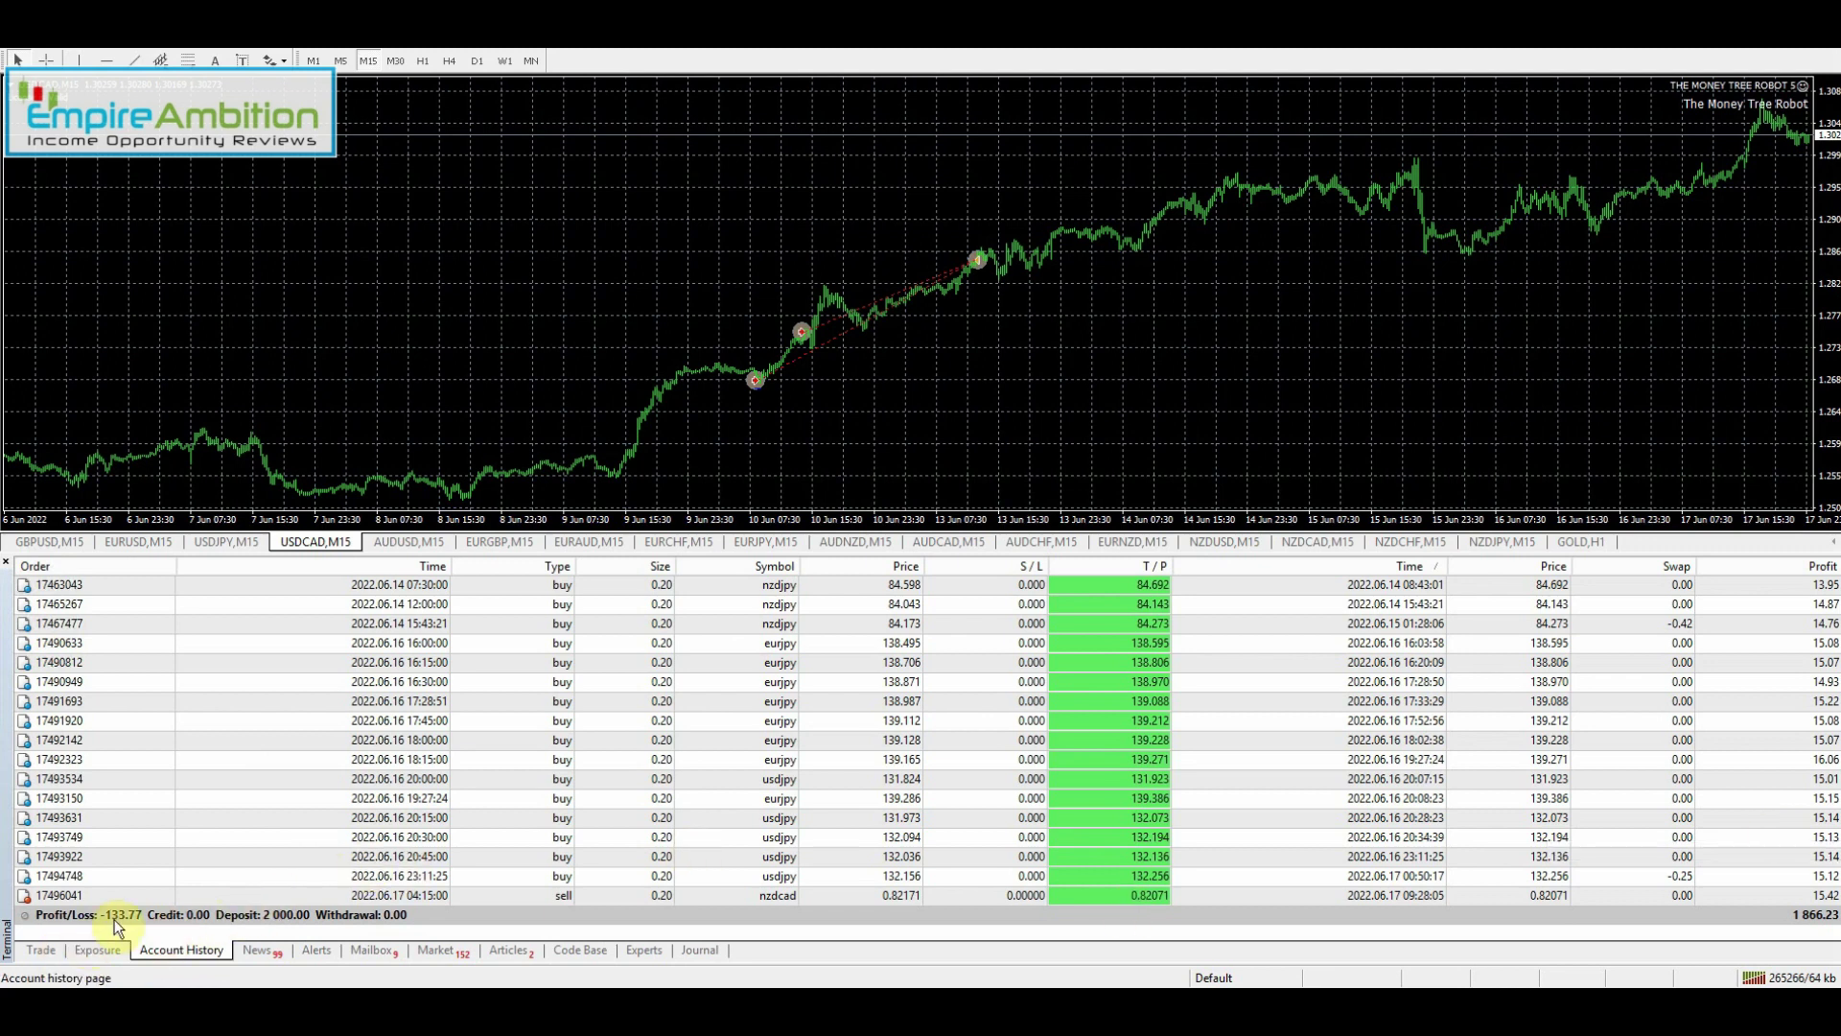
Show the open nzdcad sell and 1,866.23 USD balance beneath a taller USDCAD chart.
{"action": "left_click", "coordinate": [51, 951]}
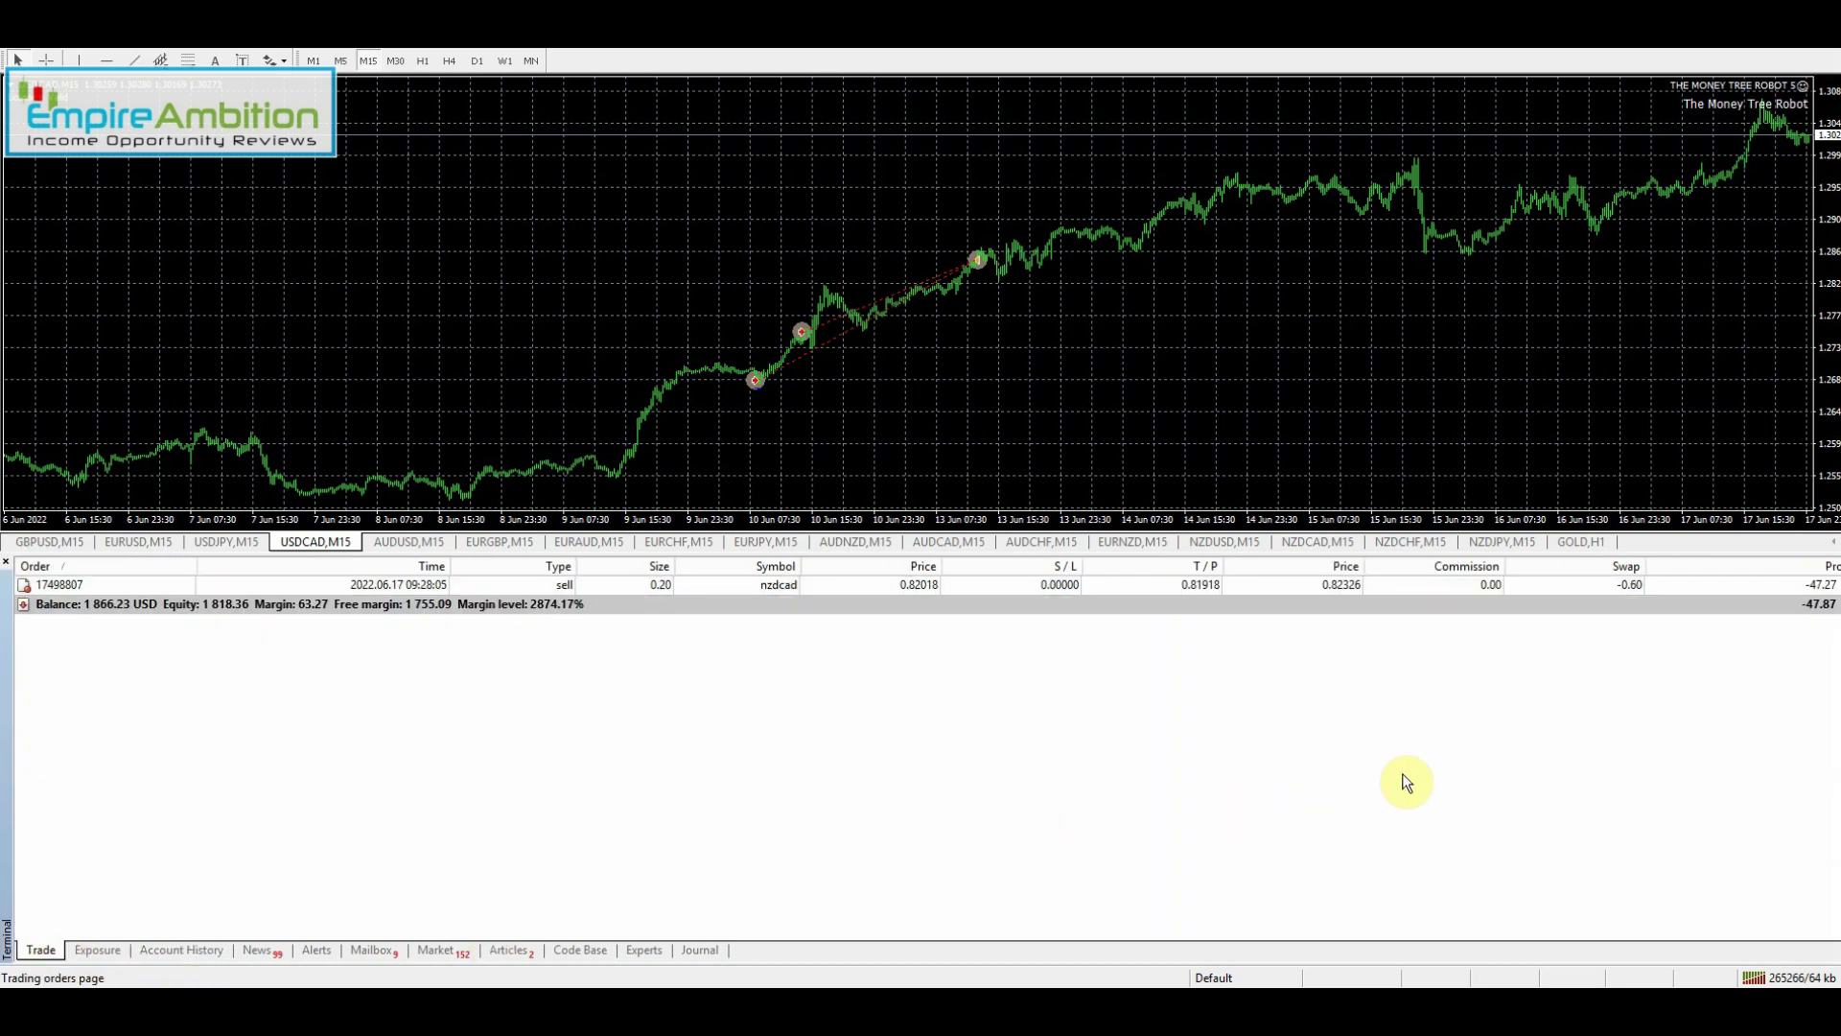
{"action": "left_click_drag", "start_coordinate": [1693, 558], "coordinate": [1638, 762]}
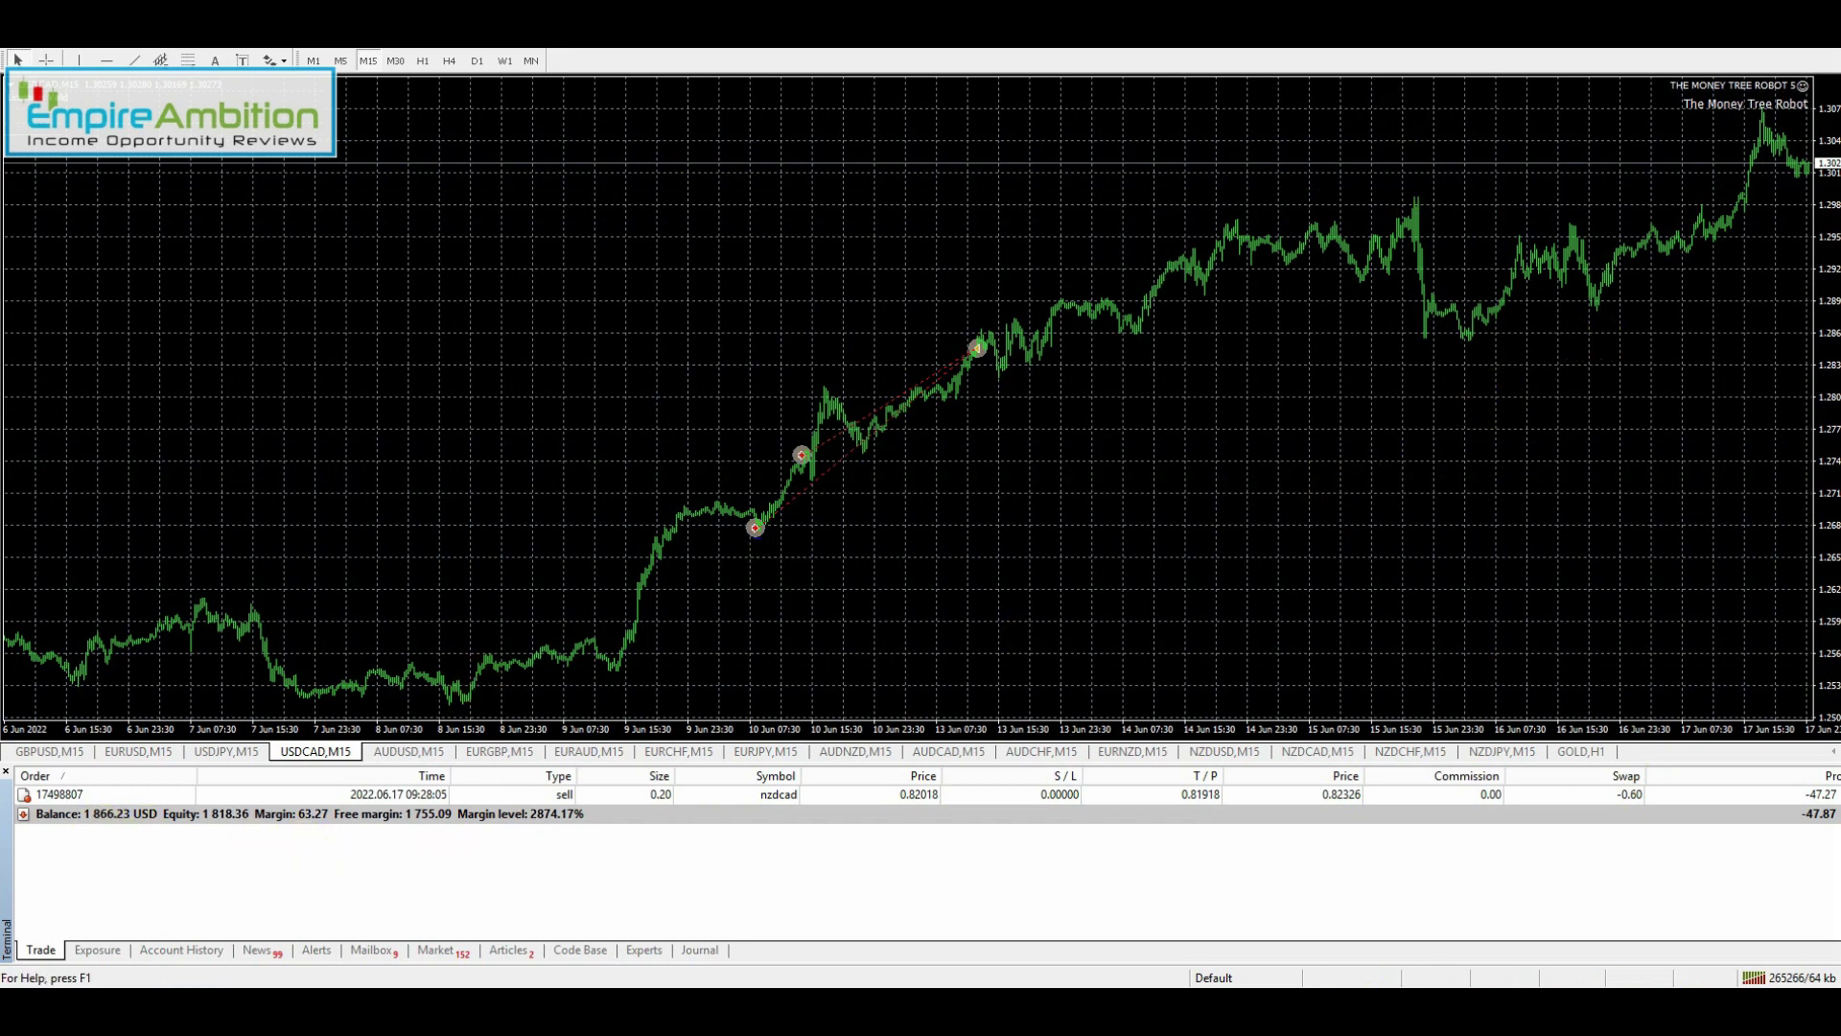
{"action": "scroll", "coordinate": [1439, 460], "scroll_direction": "down", "scroll_amount": 2}
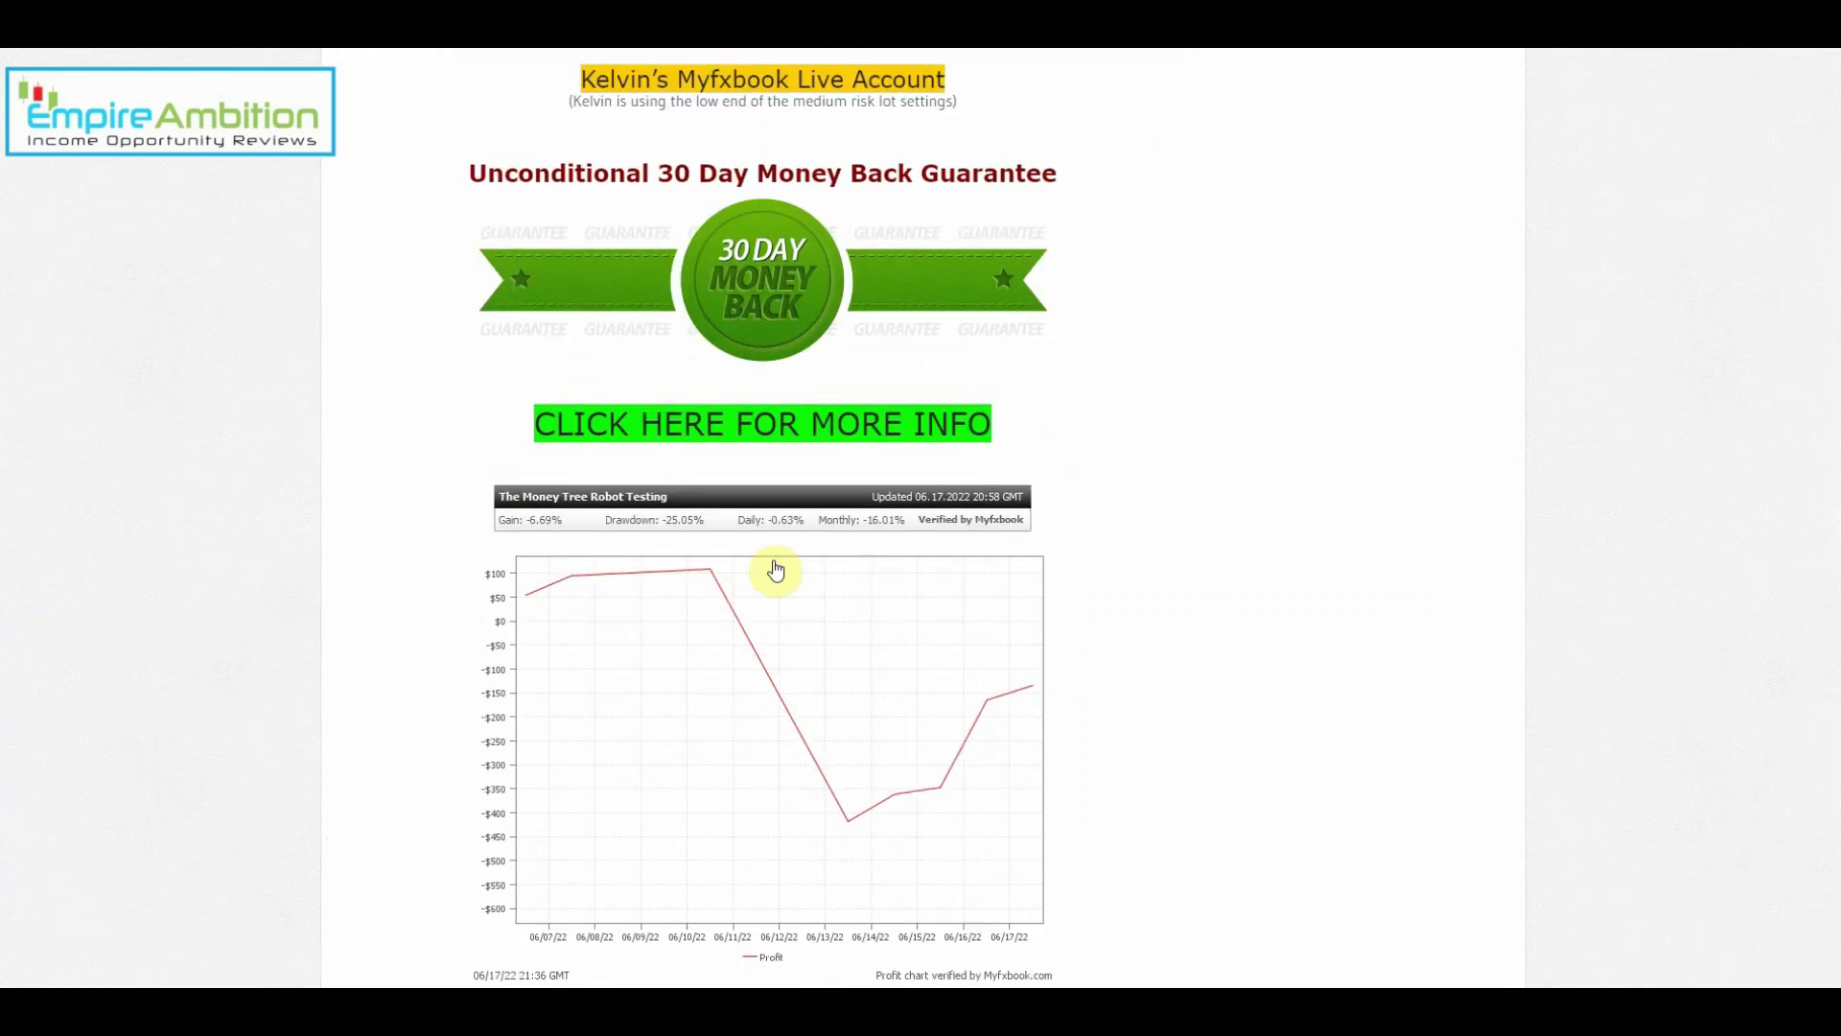
View the demo account's verified Myfxbook stats past the site notice, then return to the review.
{"action": "left_click", "coordinate": [694, 579]}
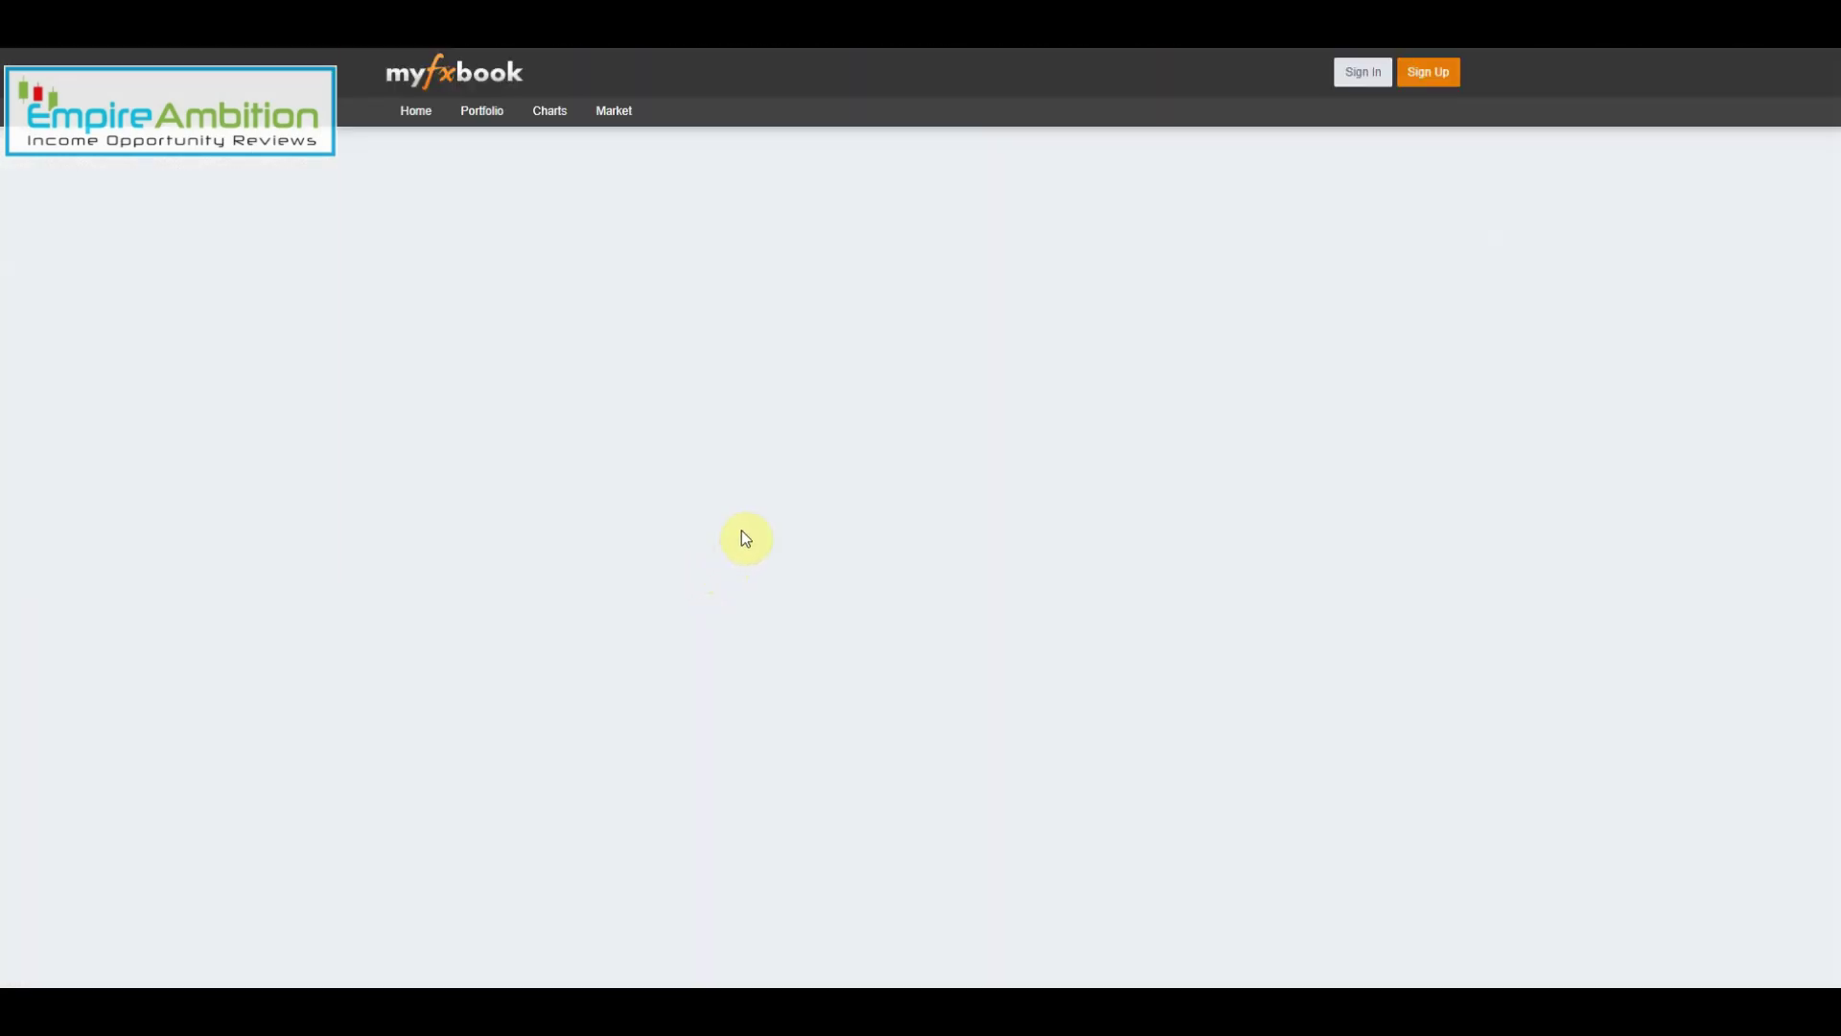
{"action": "scroll", "coordinate": [1471, 540], "scroll_direction": "down", "scroll_amount": 1}
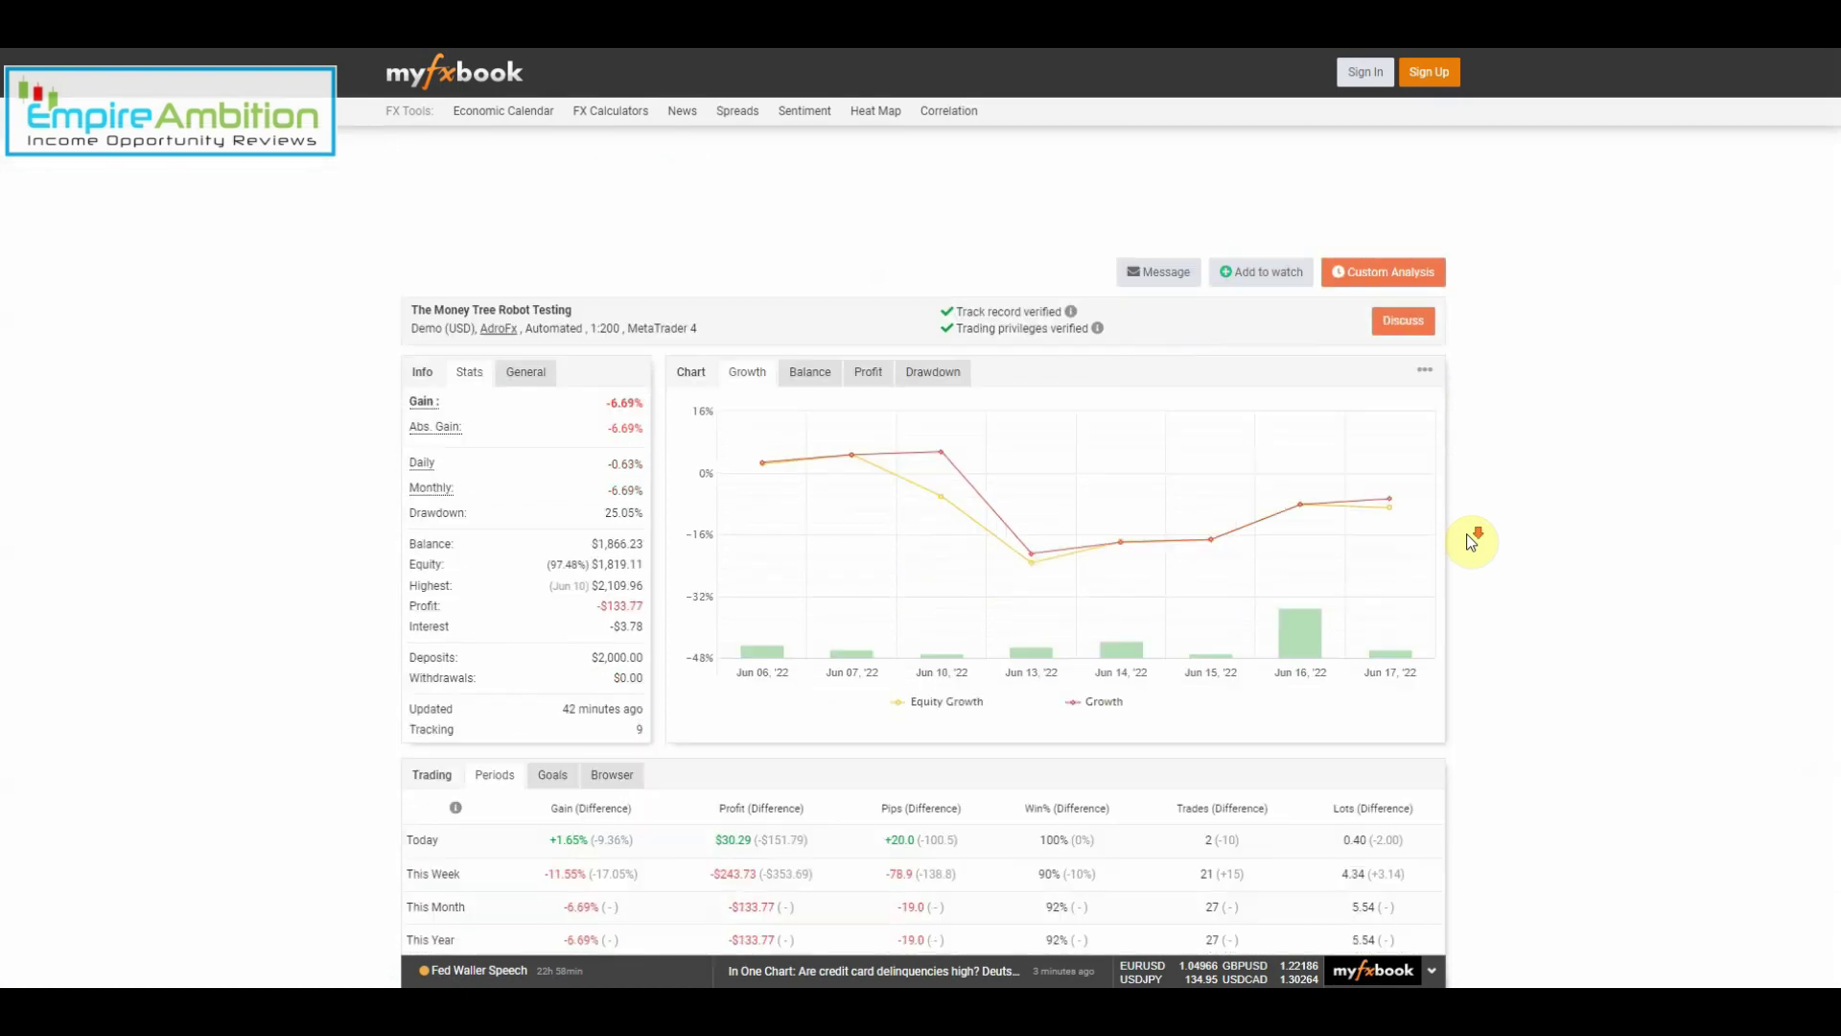
{"action": "scroll", "coordinate": [1470, 539], "scroll_direction": "down", "scroll_amount": 1}
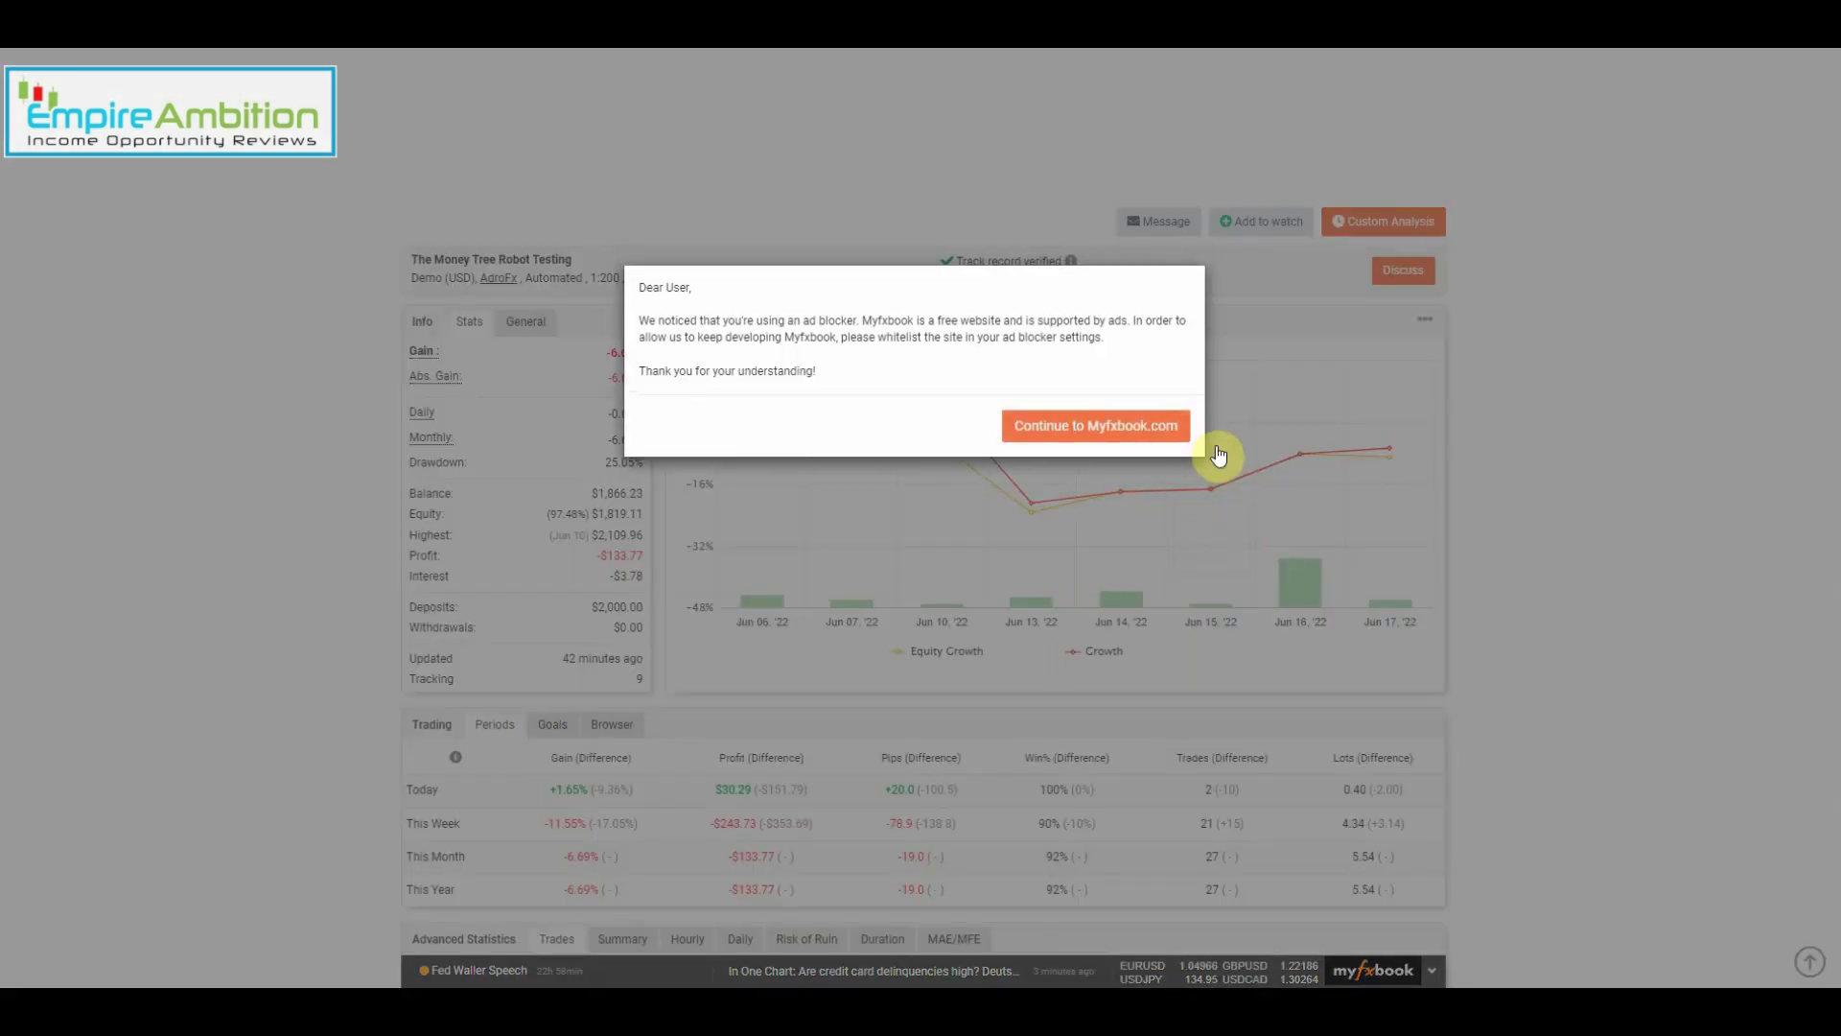
{"action": "left_click", "coordinate": [1162, 436]}
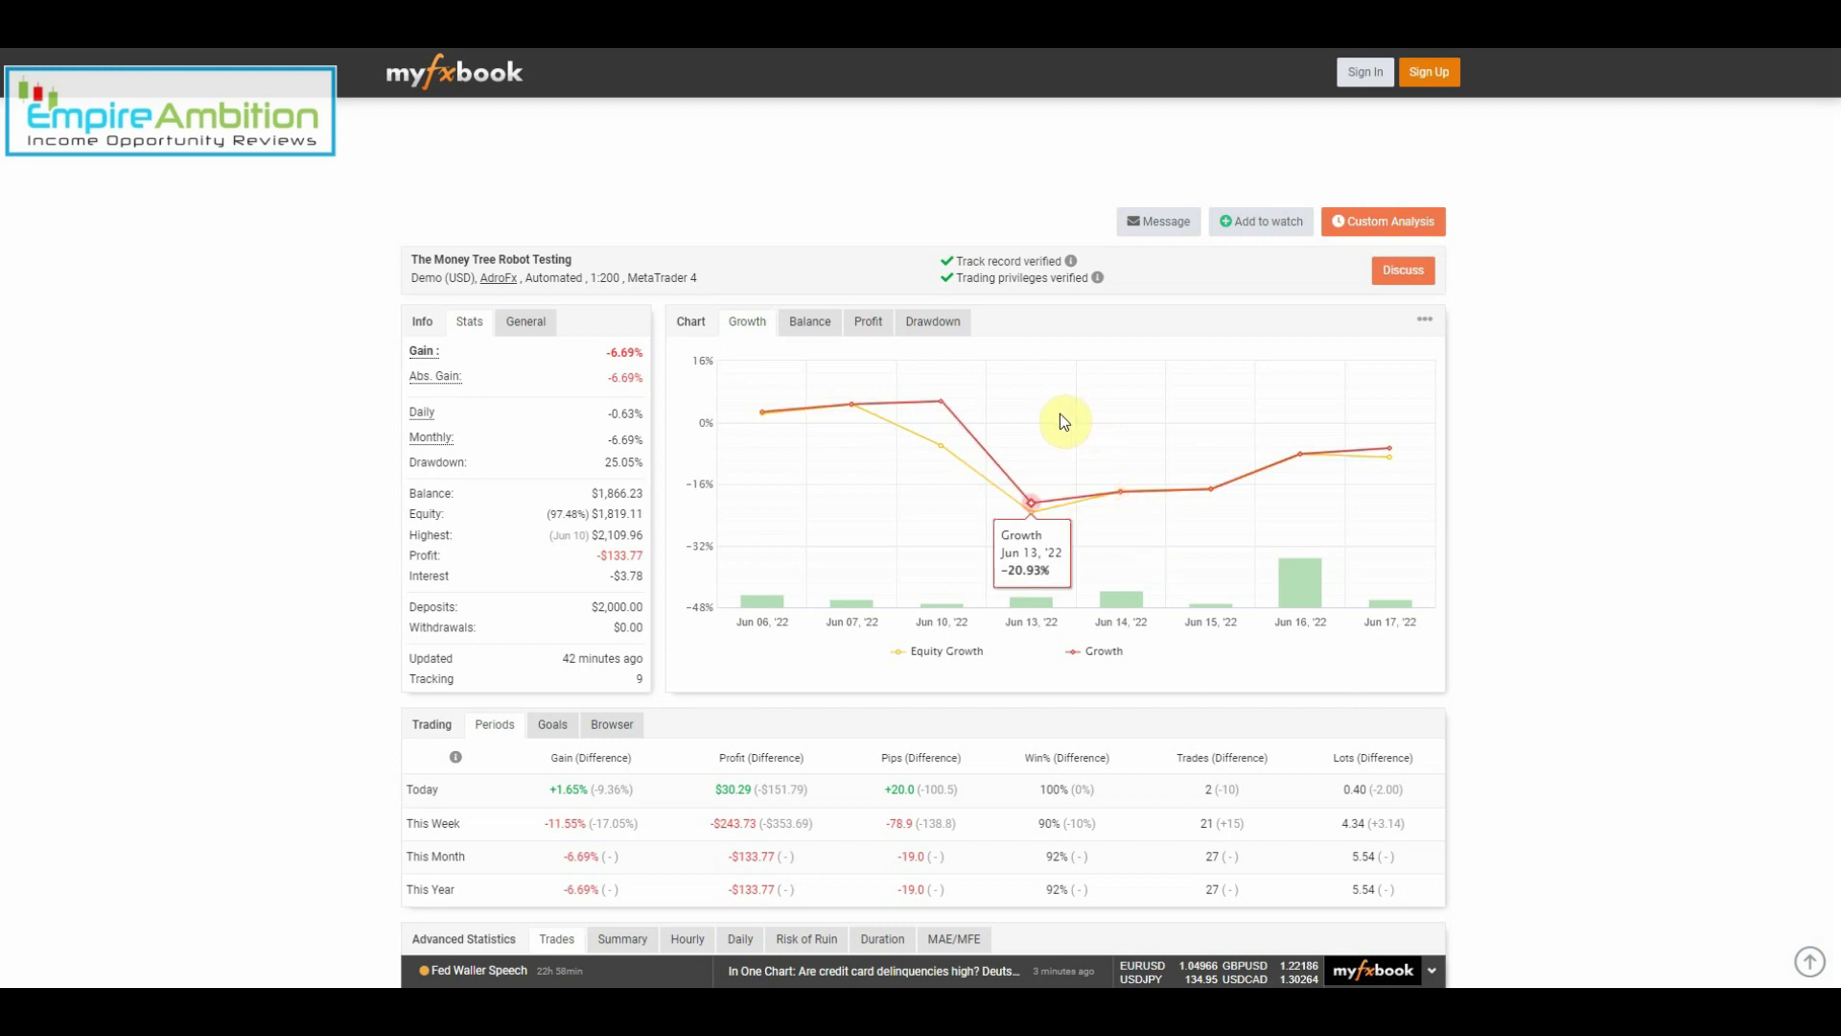
{"action": "left_click", "coordinate": [27, 52]}
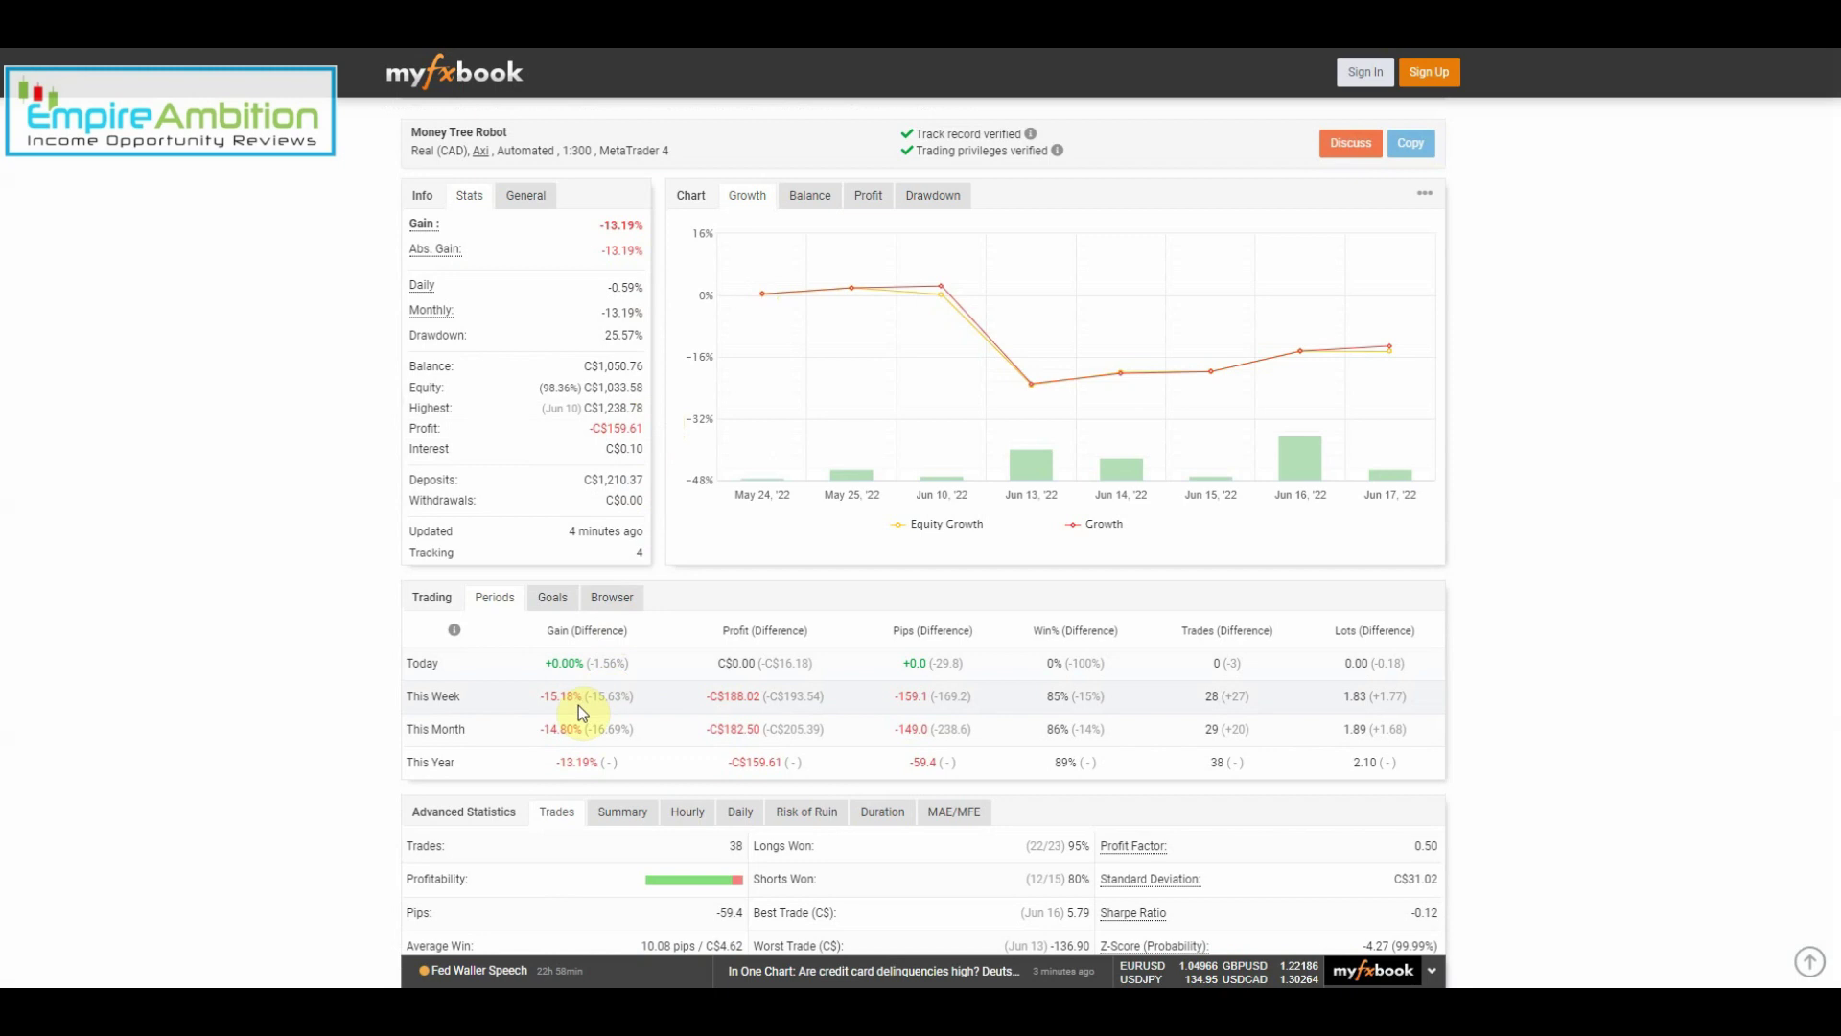
{"action": "scroll", "coordinate": [618, 677], "scroll_direction": "up", "scroll_amount": 2}
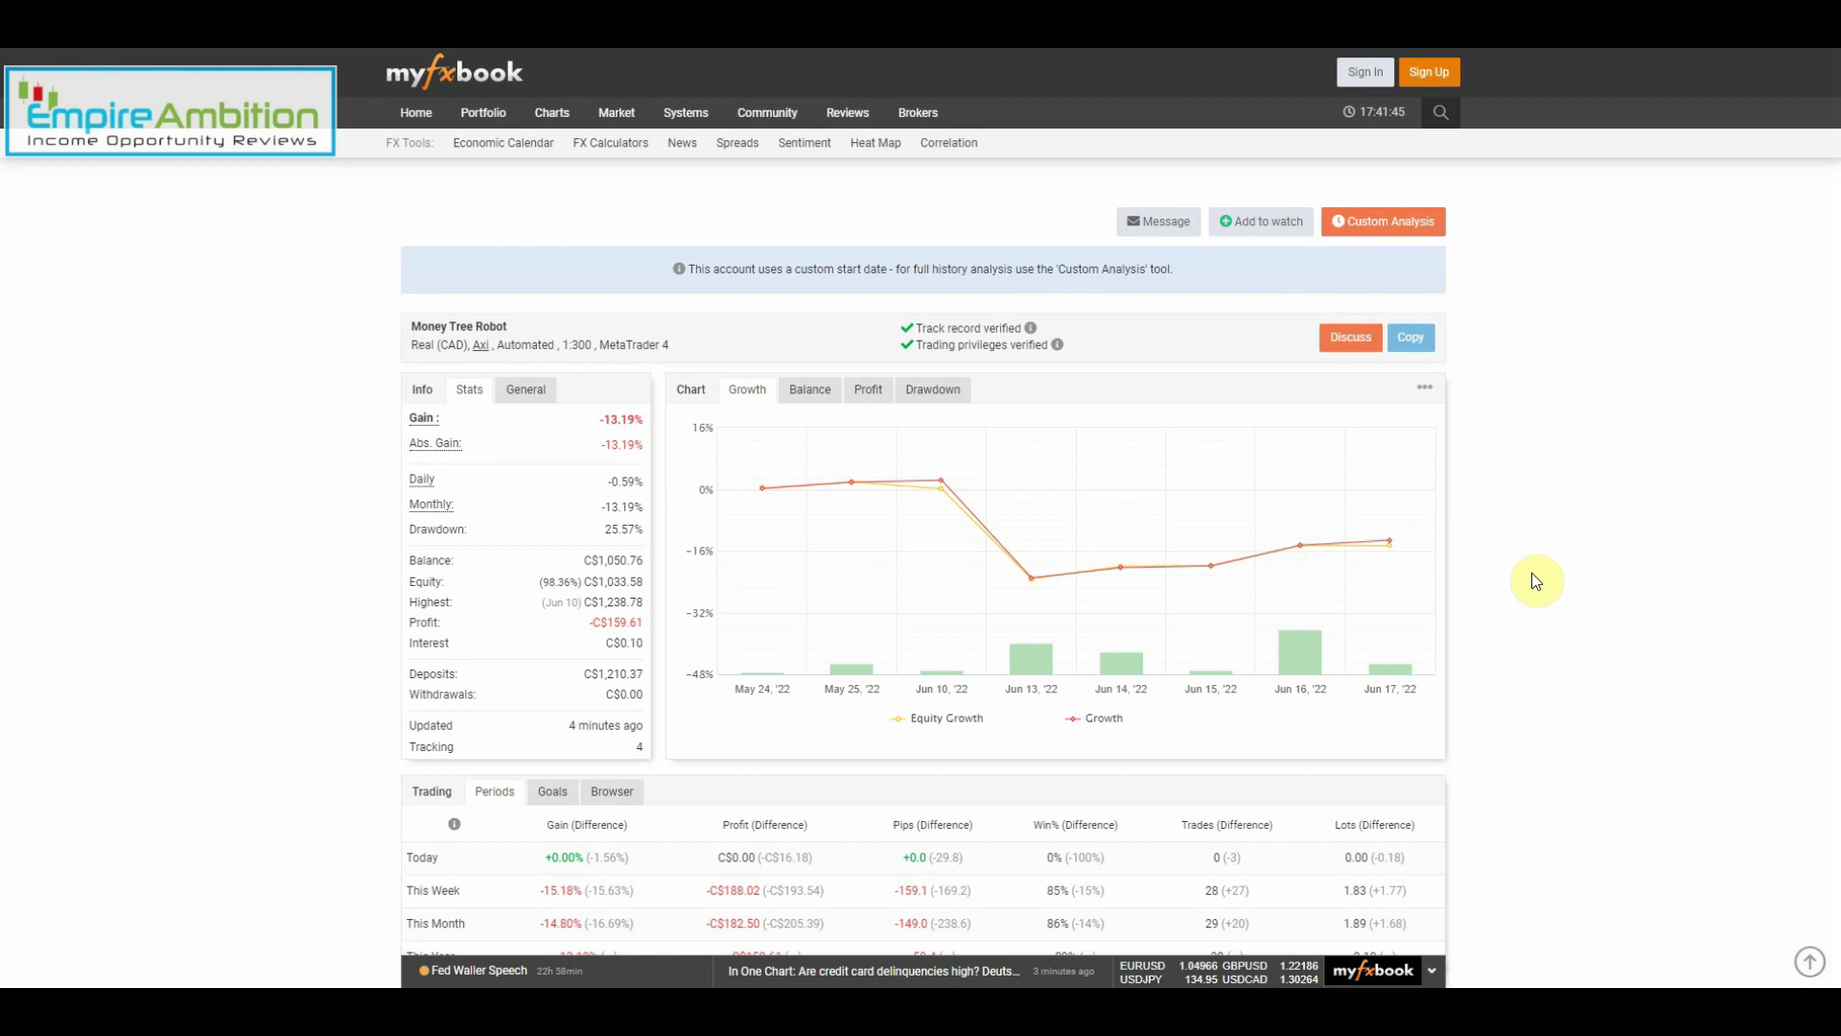
{"action": "scroll", "coordinate": [1522, 570], "scroll_direction": "down", "scroll_amount": 3}
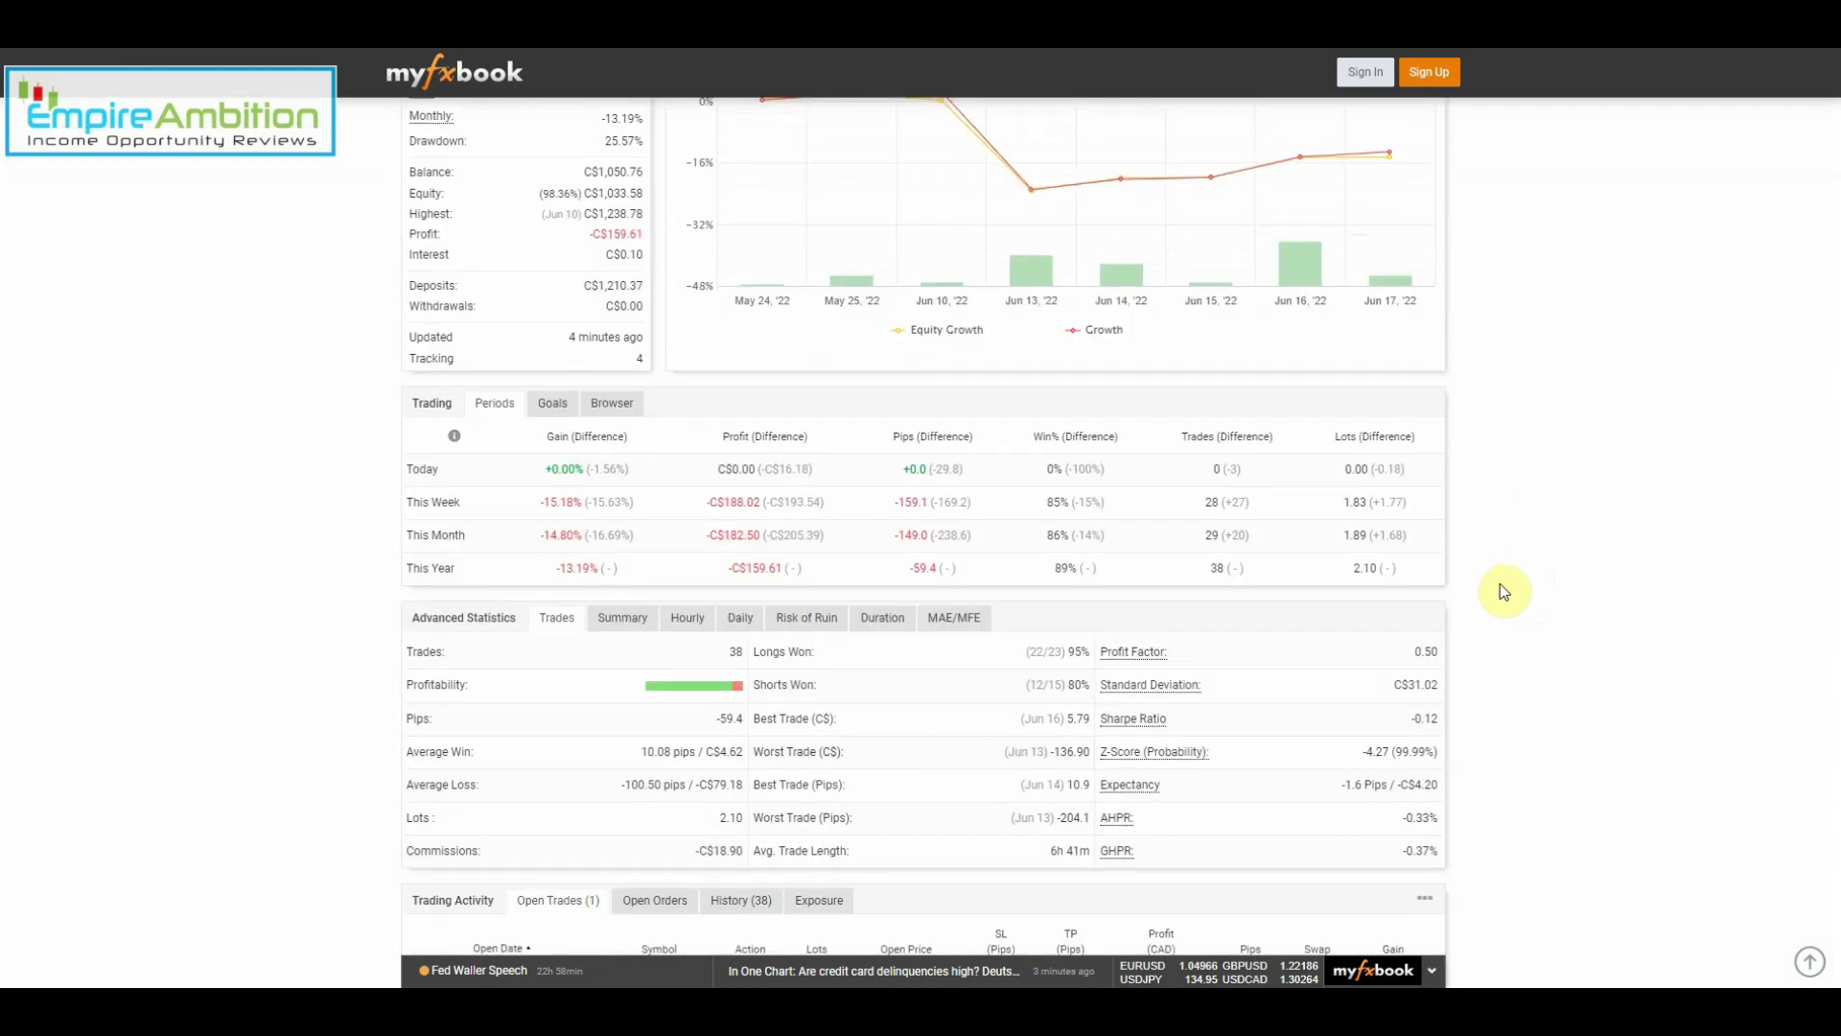
{"action": "scroll", "coordinate": [1501, 583], "scroll_direction": "down", "scroll_amount": 3}
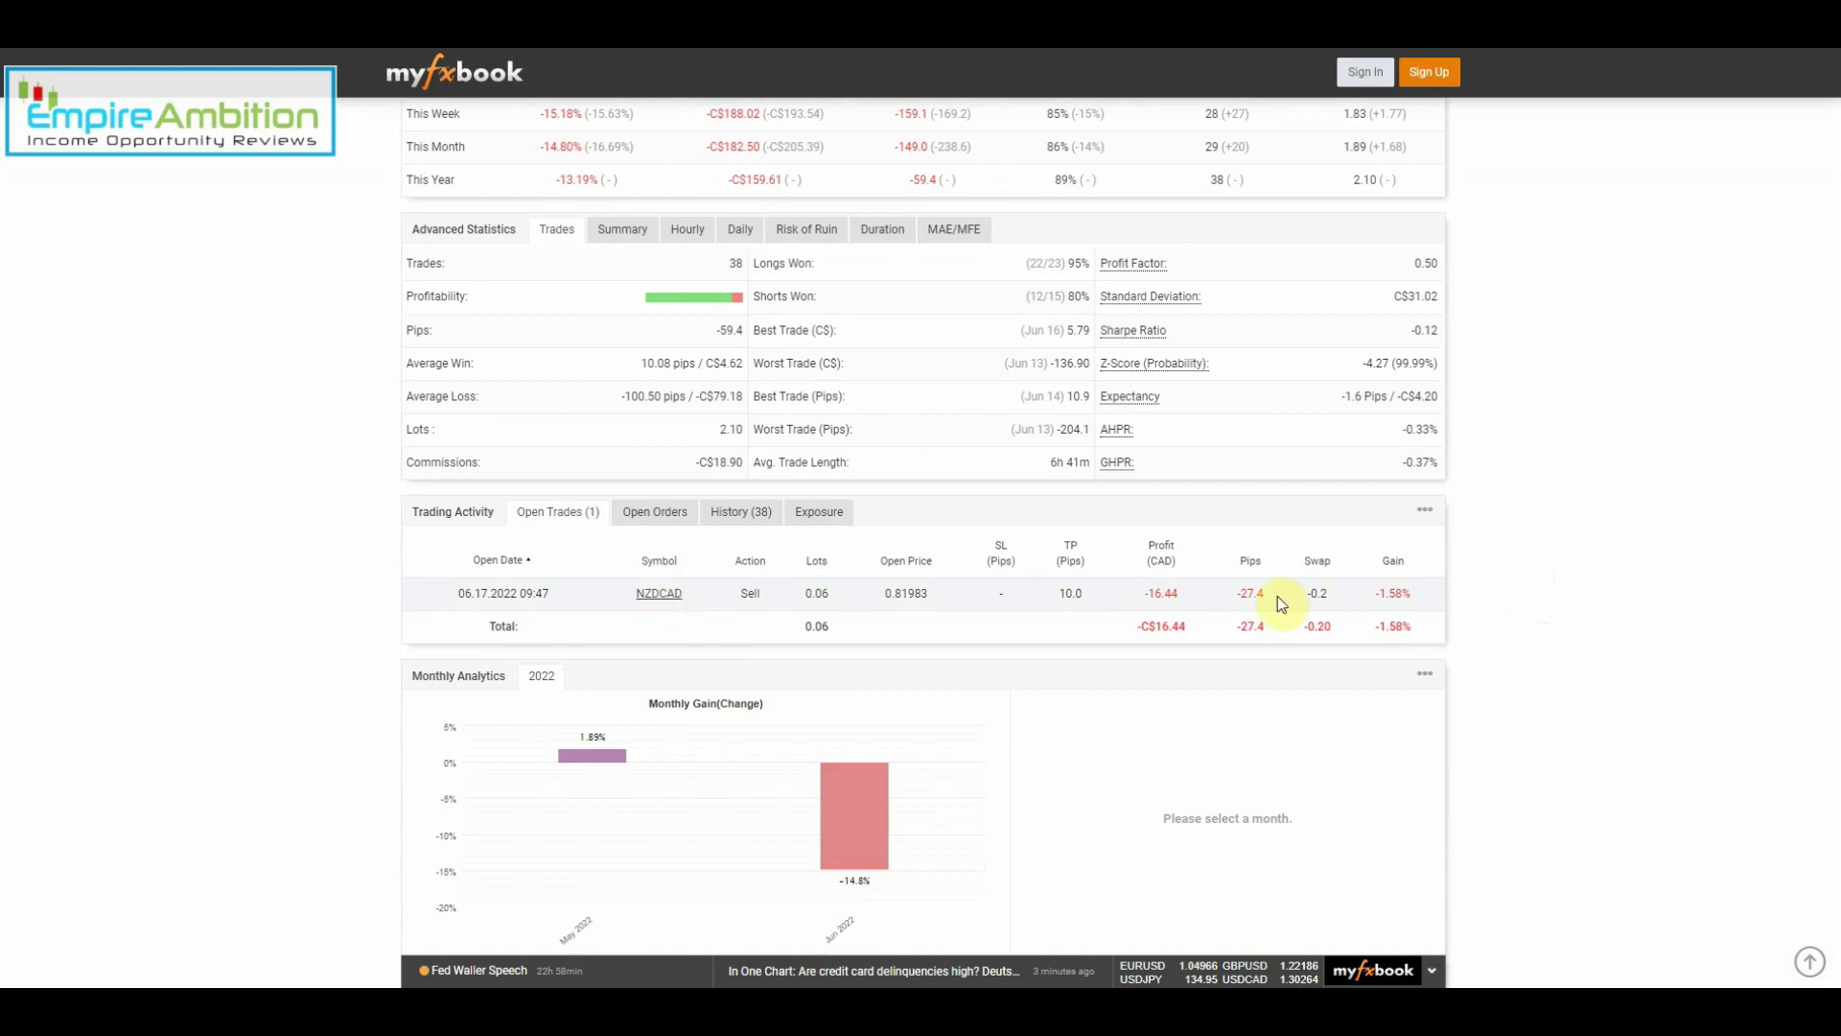
{"action": "scroll", "coordinate": [1527, 579], "scroll_direction": "down", "scroll_amount": 2}
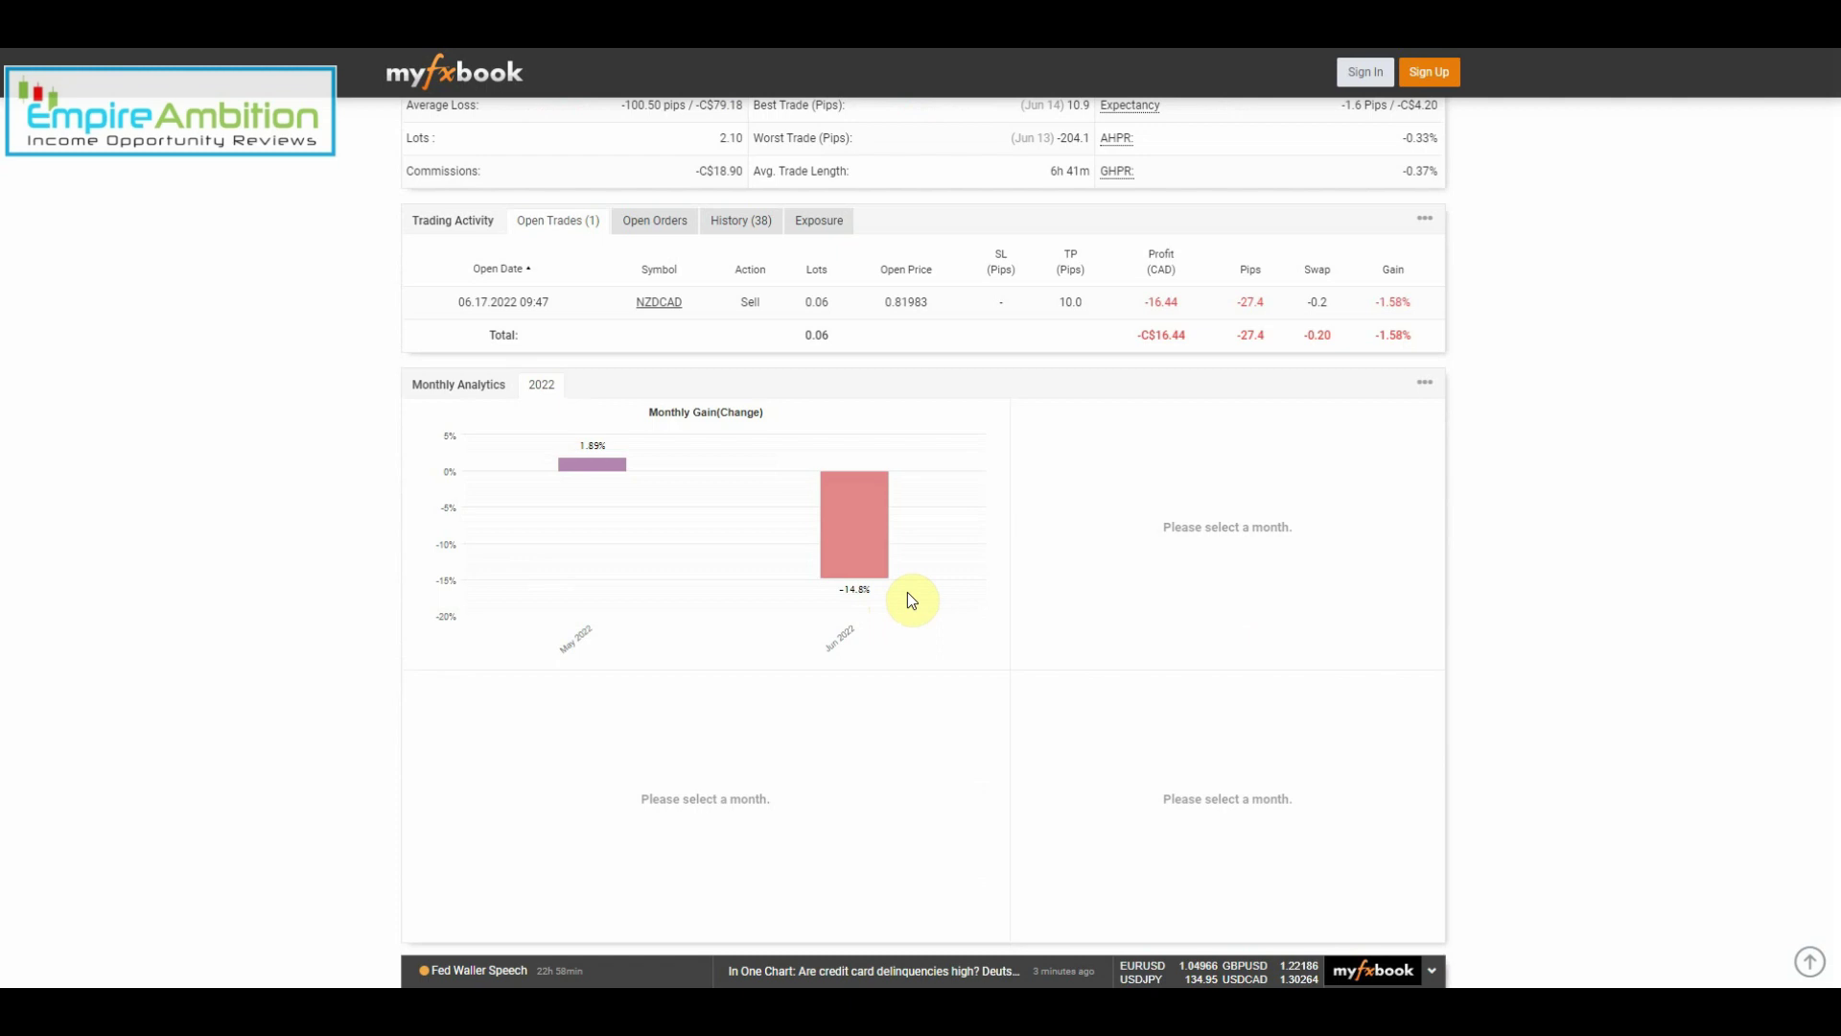
{"action": "scroll", "coordinate": [990, 489], "scroll_direction": "up", "scroll_amount": 8}
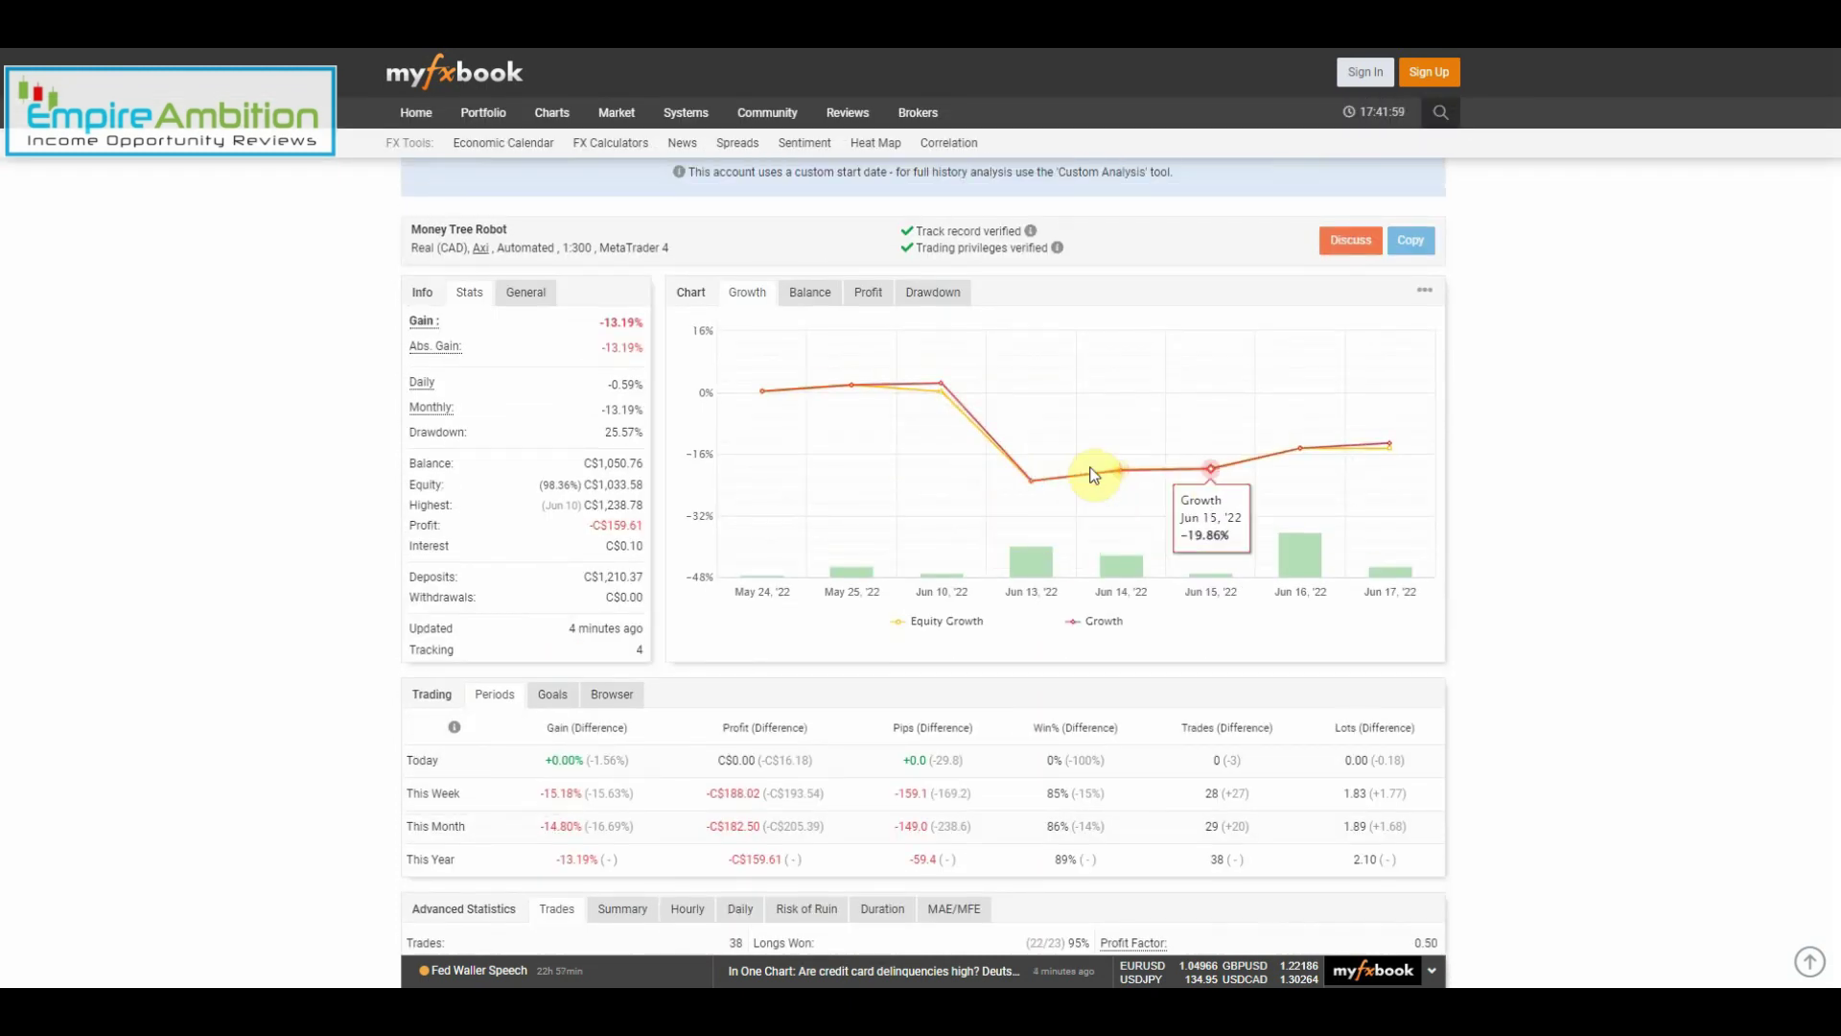
{"action": "mouse_move", "coordinate": [1030, 479]}
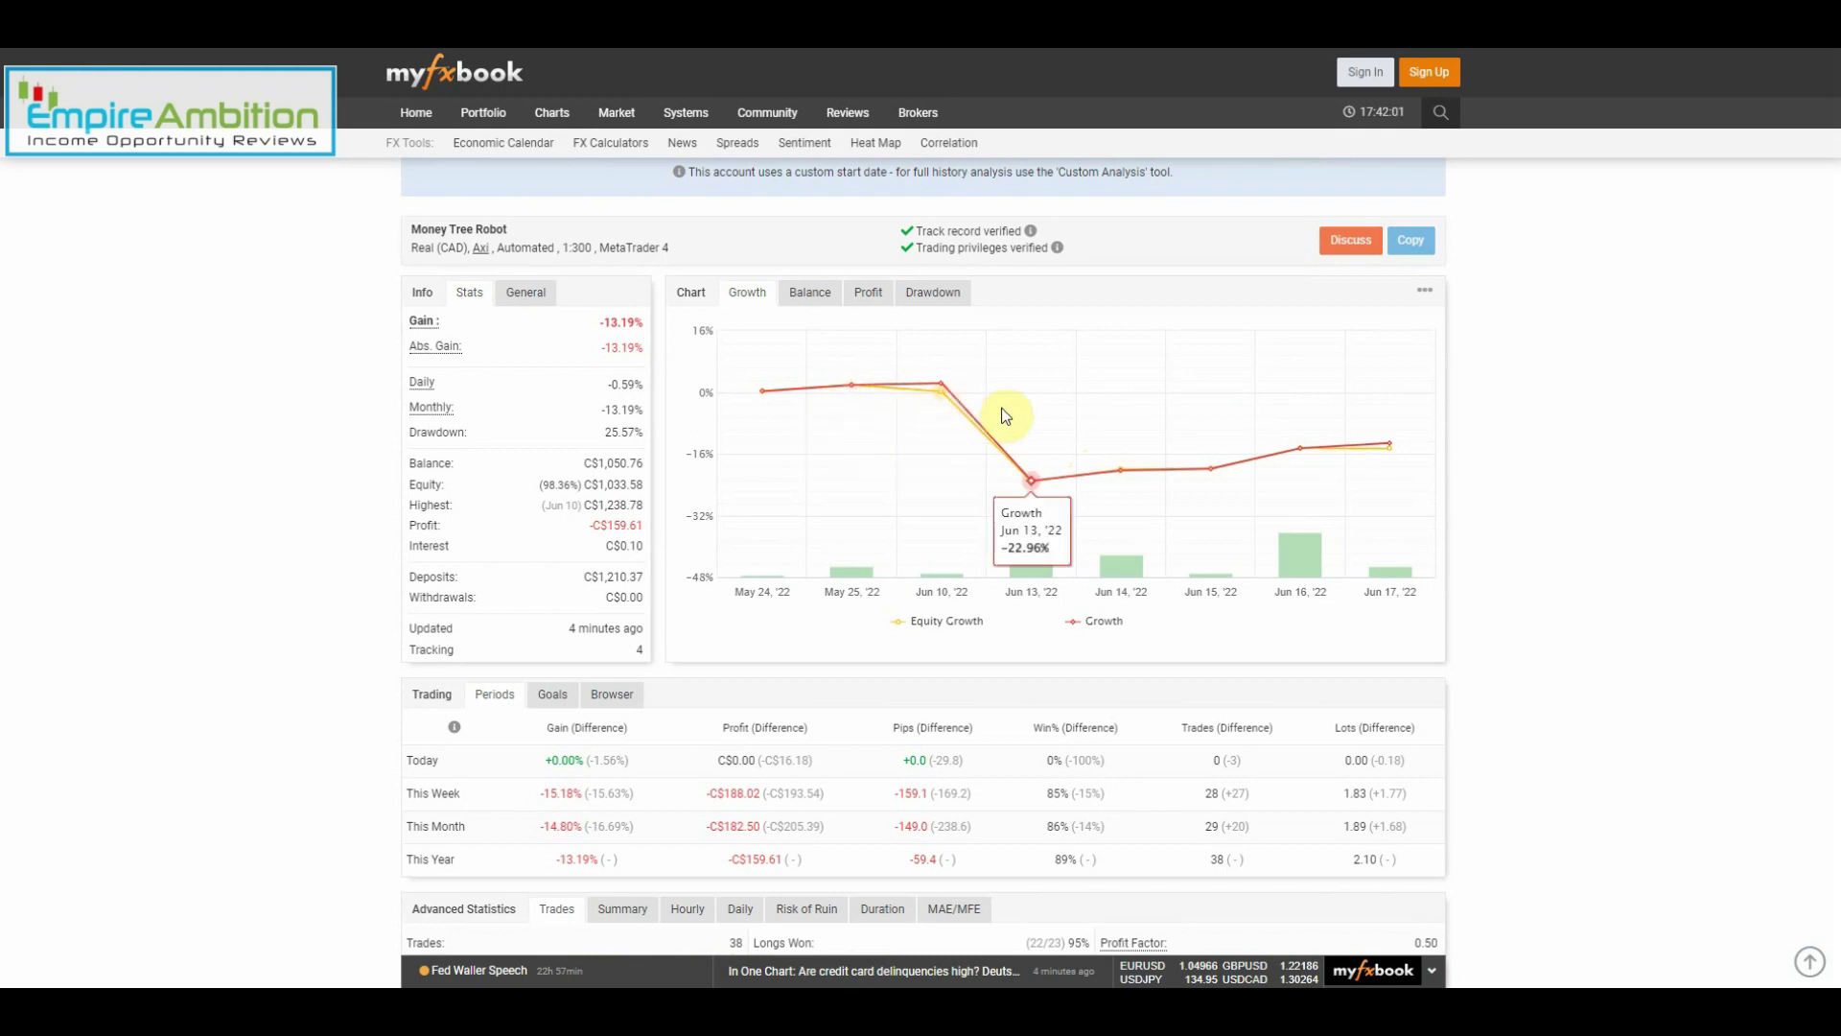
{"action": "scroll", "coordinate": [1101, 503], "scroll_direction": "up", "scroll_amount": 2}
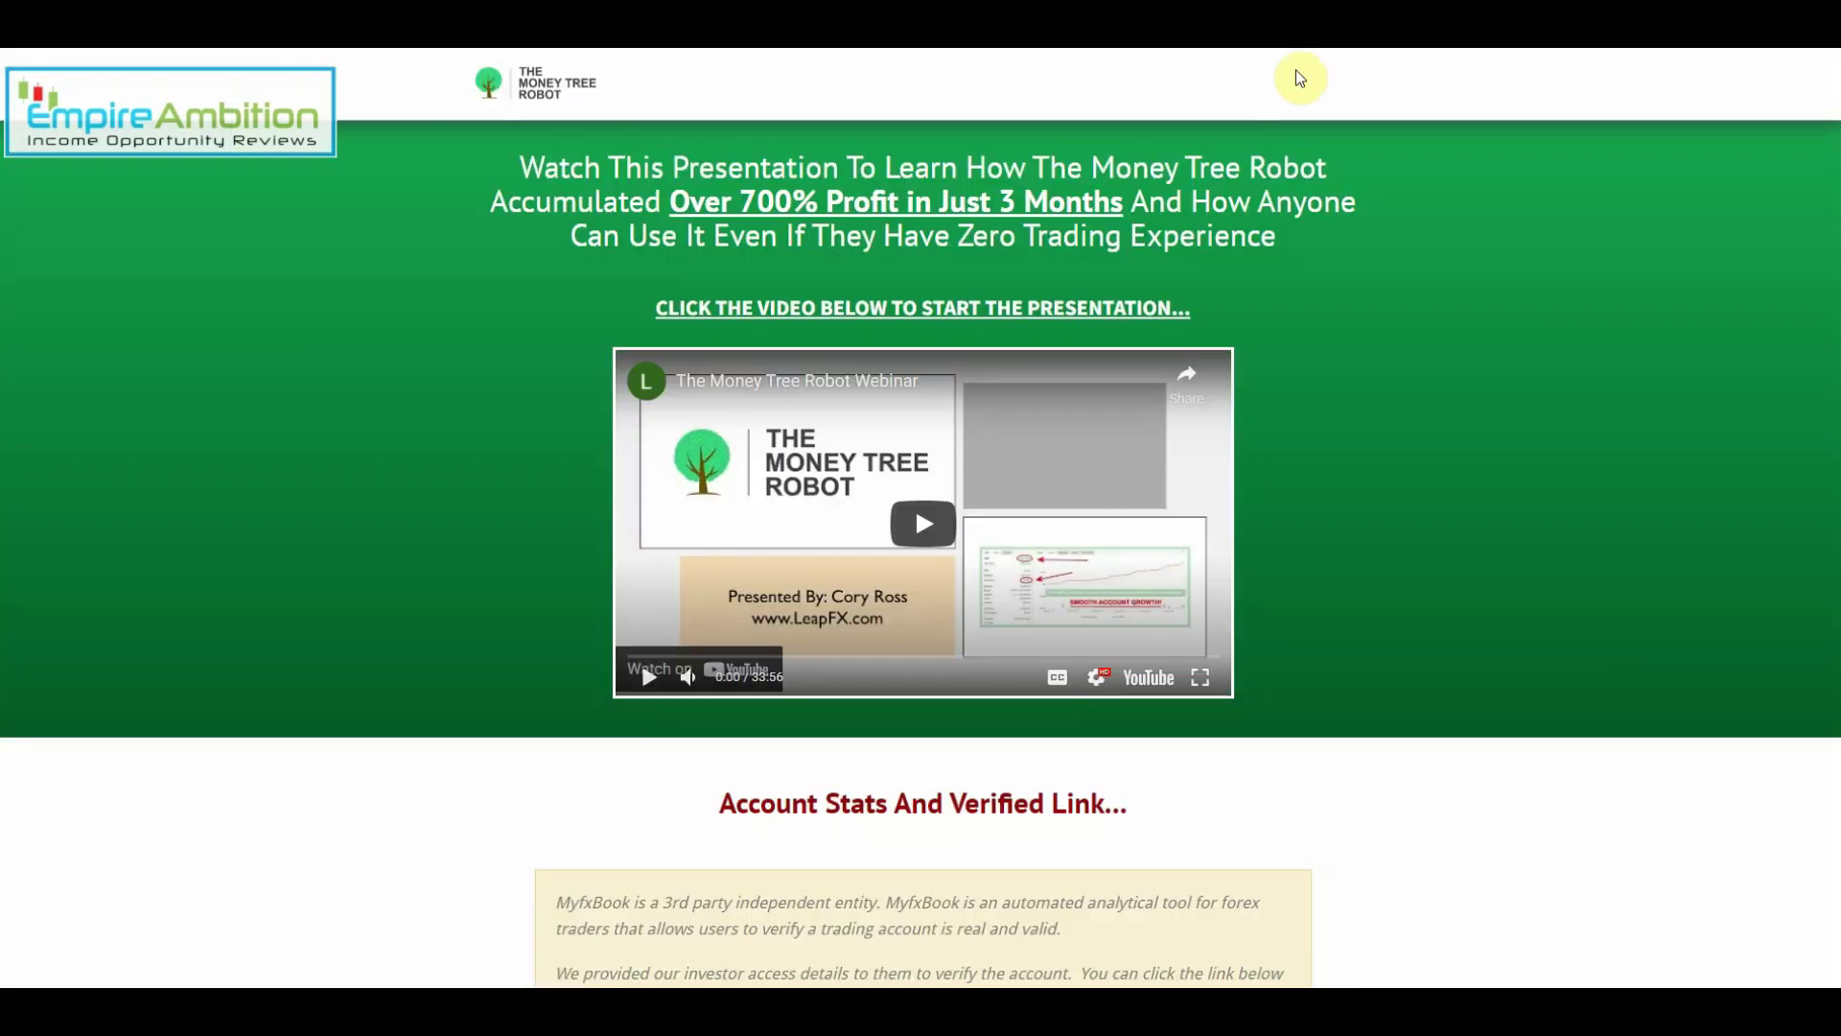
{"action": "scroll", "coordinate": [1480, 399], "scroll_direction": "down", "scroll_amount": 3}
{"action": "scroll", "coordinate": [1447, 423], "scroll_direction": "down", "scroll_amount": 5}
{"action": "scroll", "coordinate": [1454, 405], "scroll_direction": "up", "scroll_amount": 3}
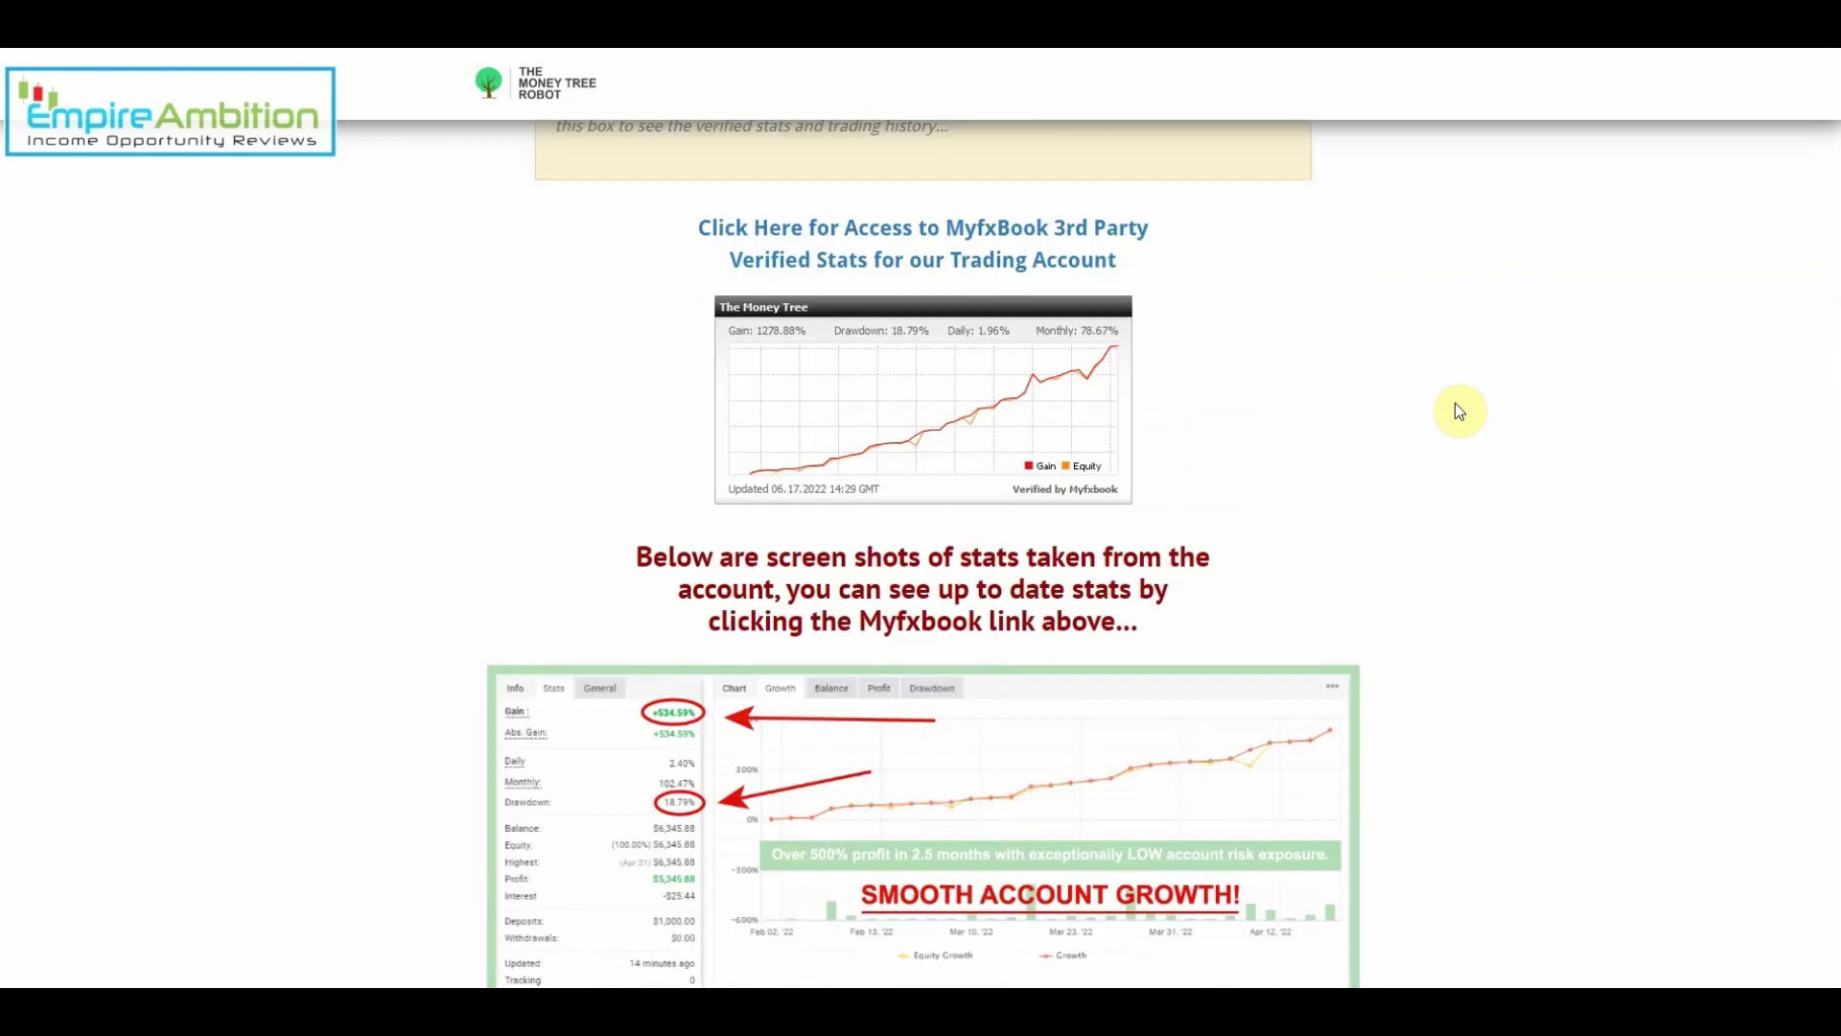
Open the vendor's verified Myfxbook account showing the +1,278.88% gain.
{"action": "left_click", "coordinate": [895, 356]}
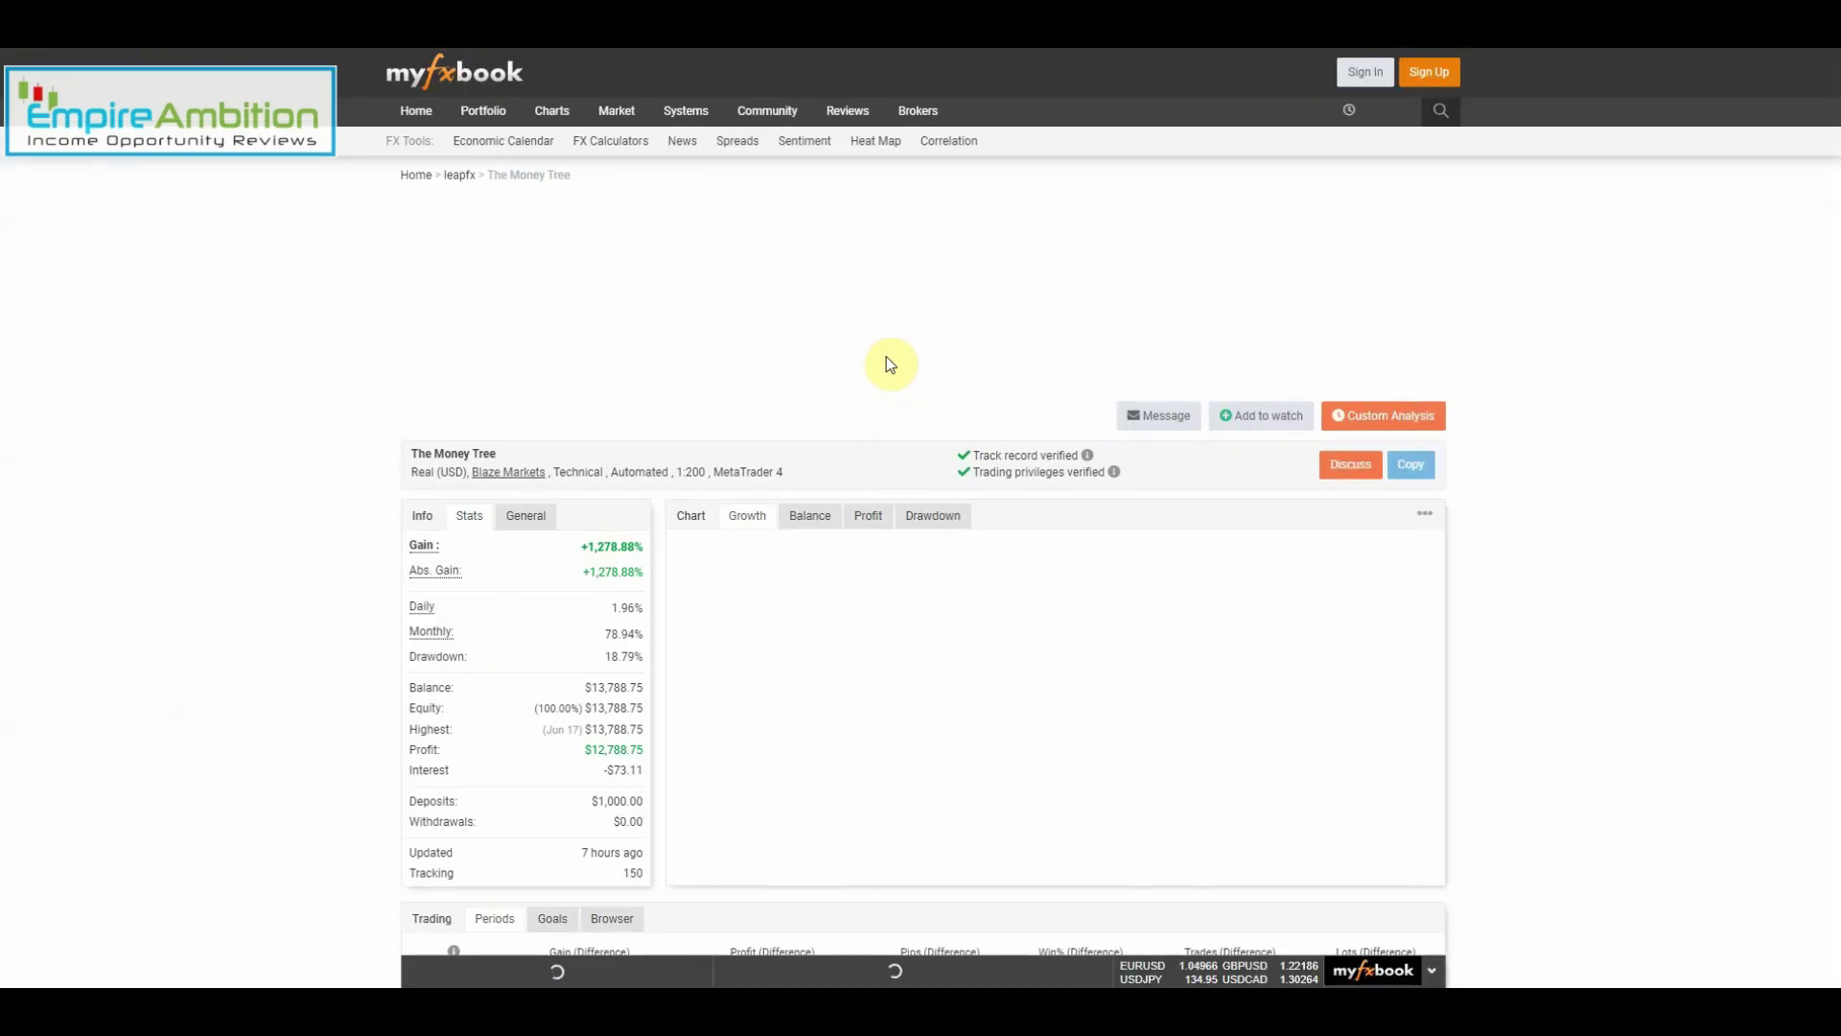
{"action": "scroll", "coordinate": [689, 606], "scroll_direction": "down", "scroll_amount": 2}
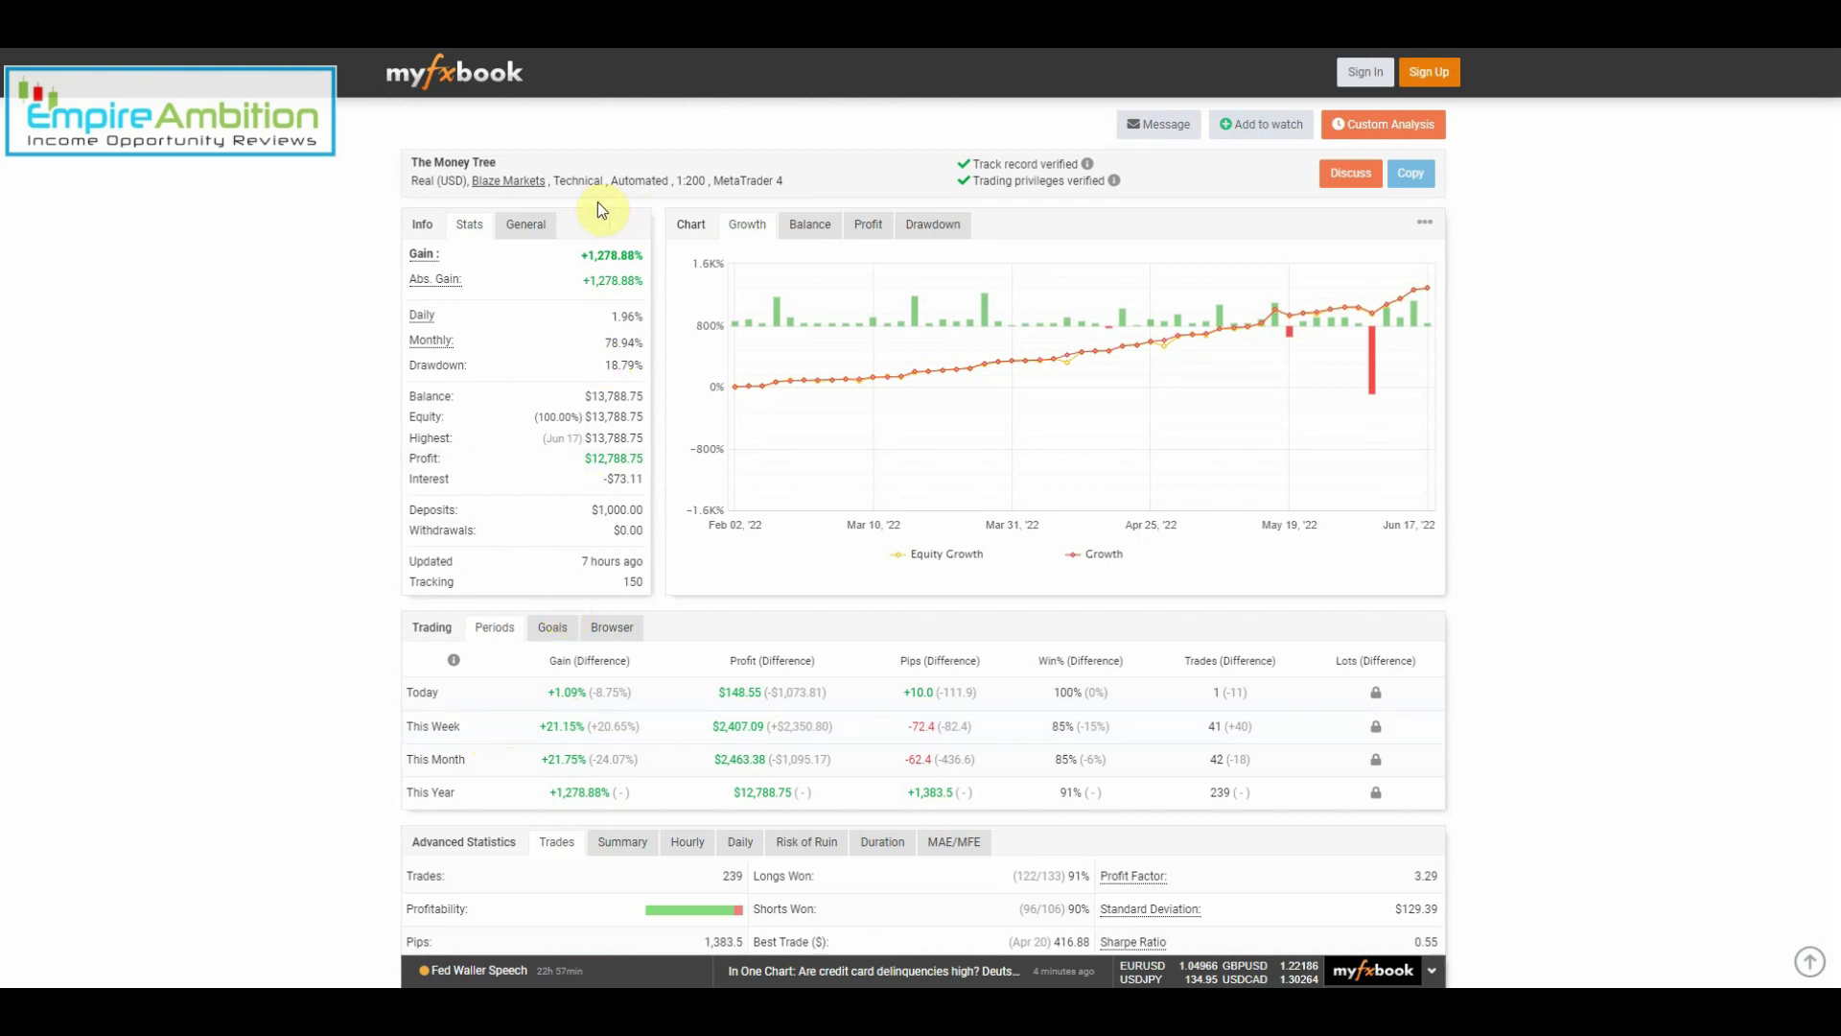
{"action": "scroll", "coordinate": [655, 605], "scroll_direction": "down", "scroll_amount": 2}
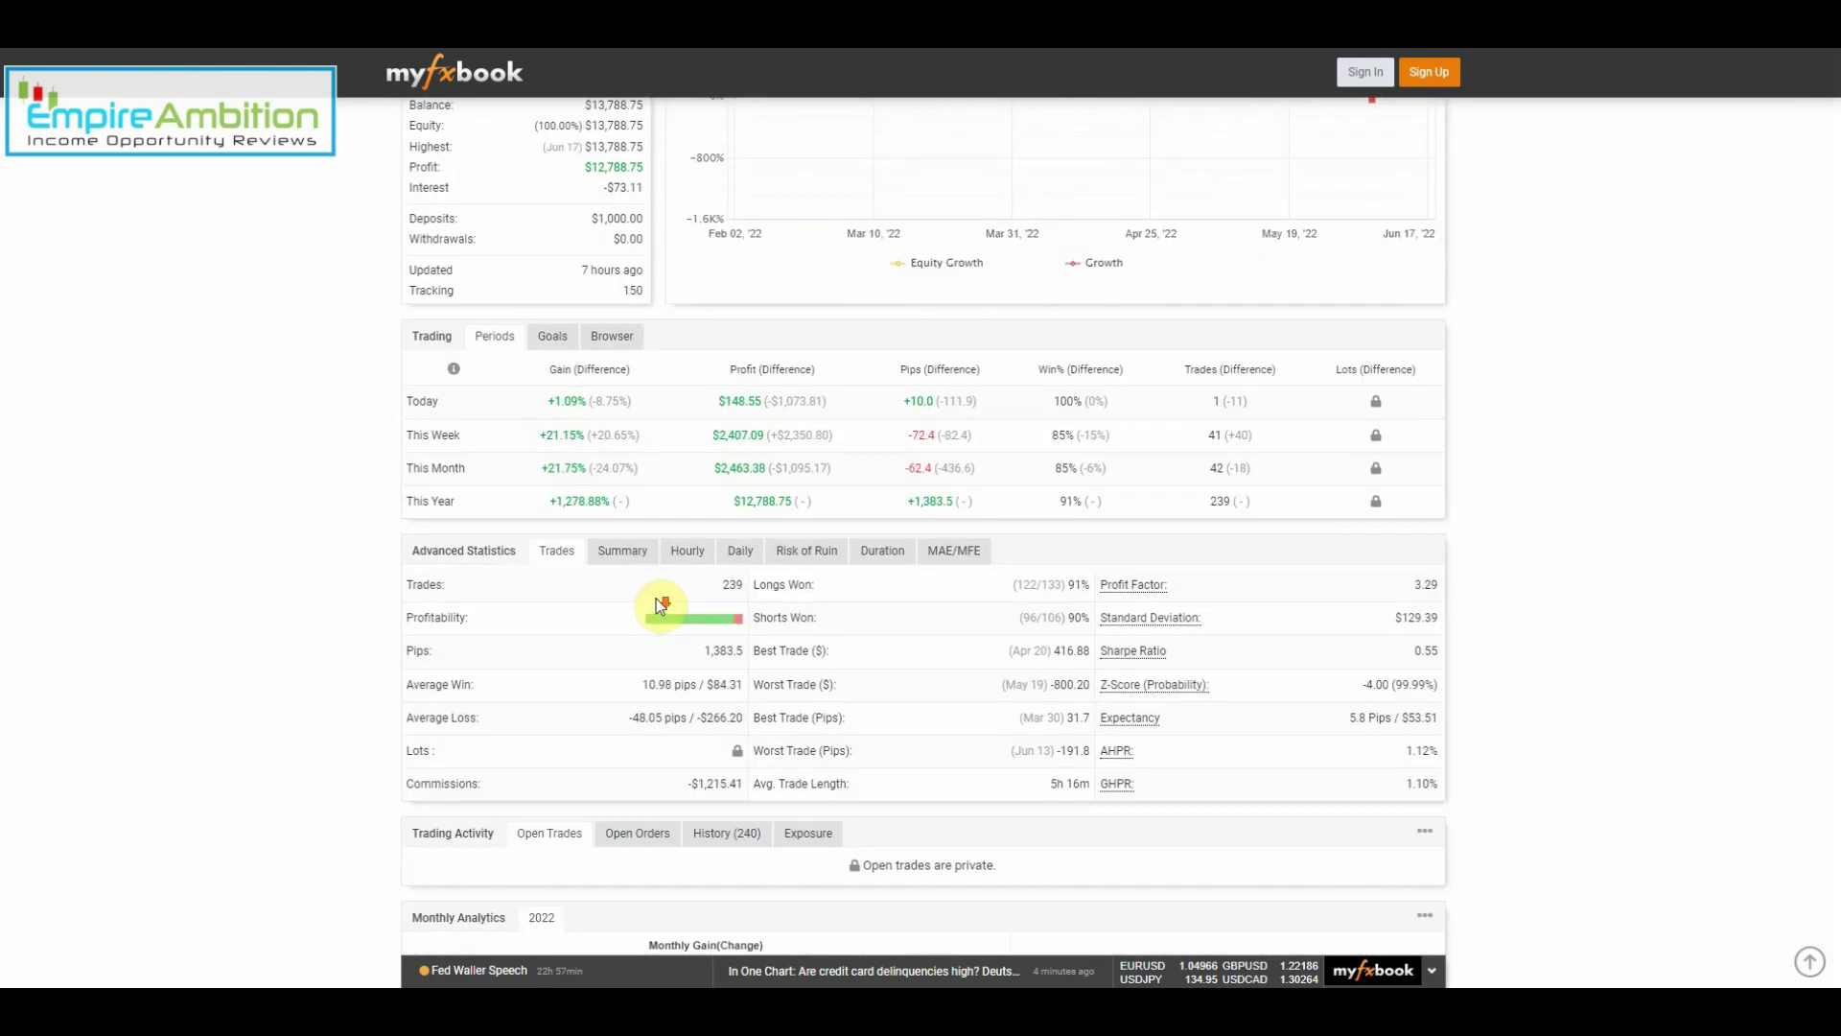
{"action": "scroll", "coordinate": [448, 638], "scroll_direction": "up", "scroll_amount": 1}
{"action": "scroll", "coordinate": [419, 619], "scroll_direction": "up", "scroll_amount": 3}
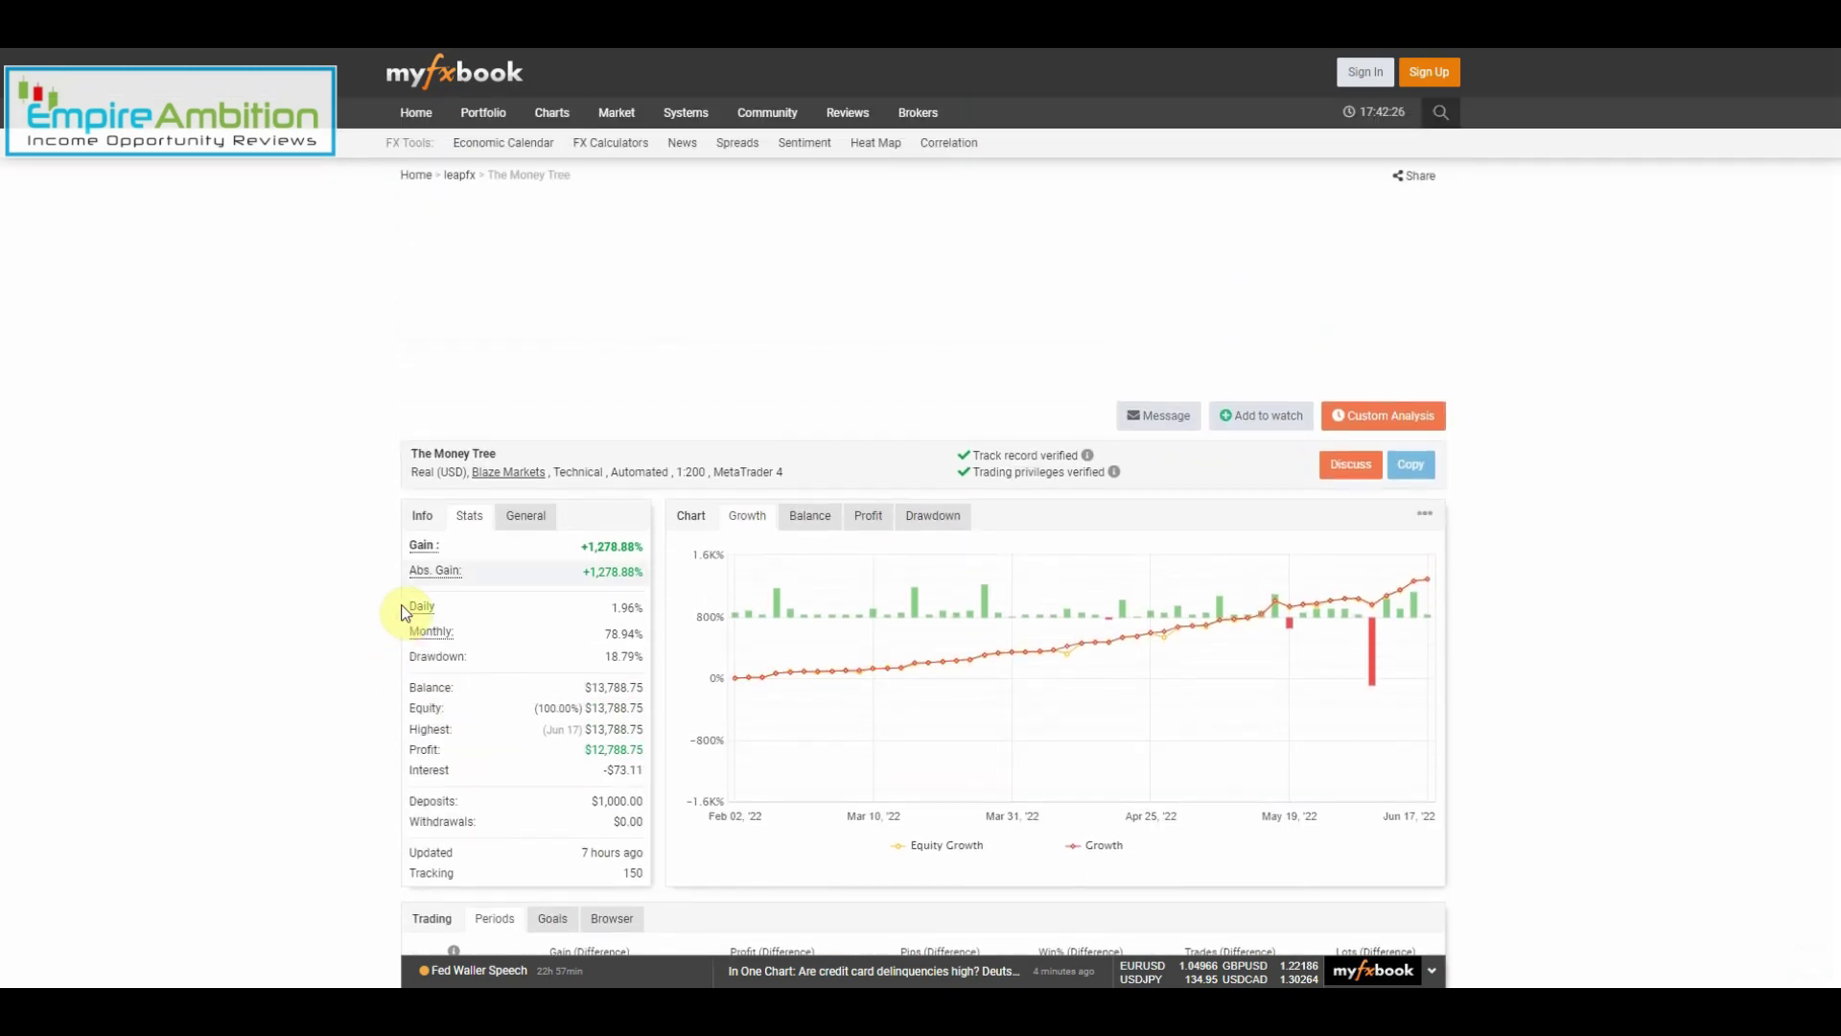
{"action": "scroll", "coordinate": [382, 629], "scroll_direction": "down", "scroll_amount": 5}
{"action": "scroll", "coordinate": [374, 623], "scroll_direction": "down", "scroll_amount": 2}
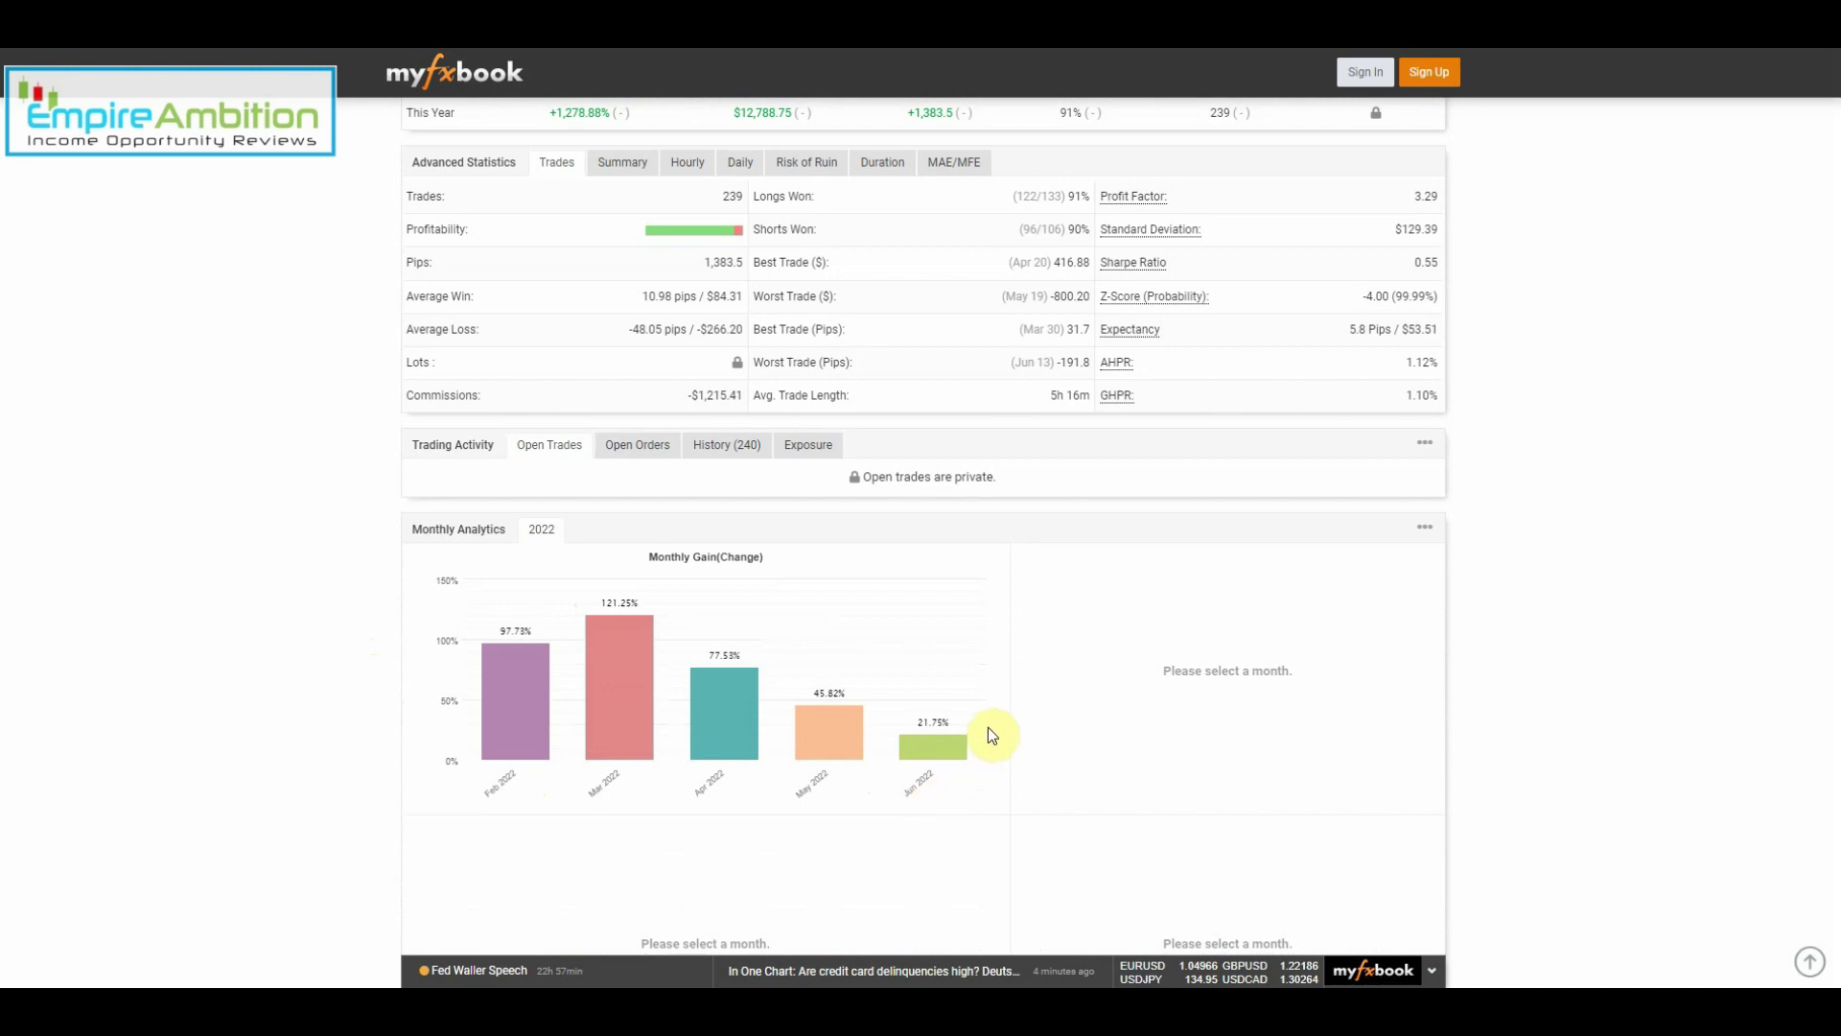
{"action": "scroll", "coordinate": [919, 704], "scroll_direction": "up", "scroll_amount": 5}
{"action": "scroll", "coordinate": [876, 710], "scroll_direction": "up", "scroll_amount": 2}
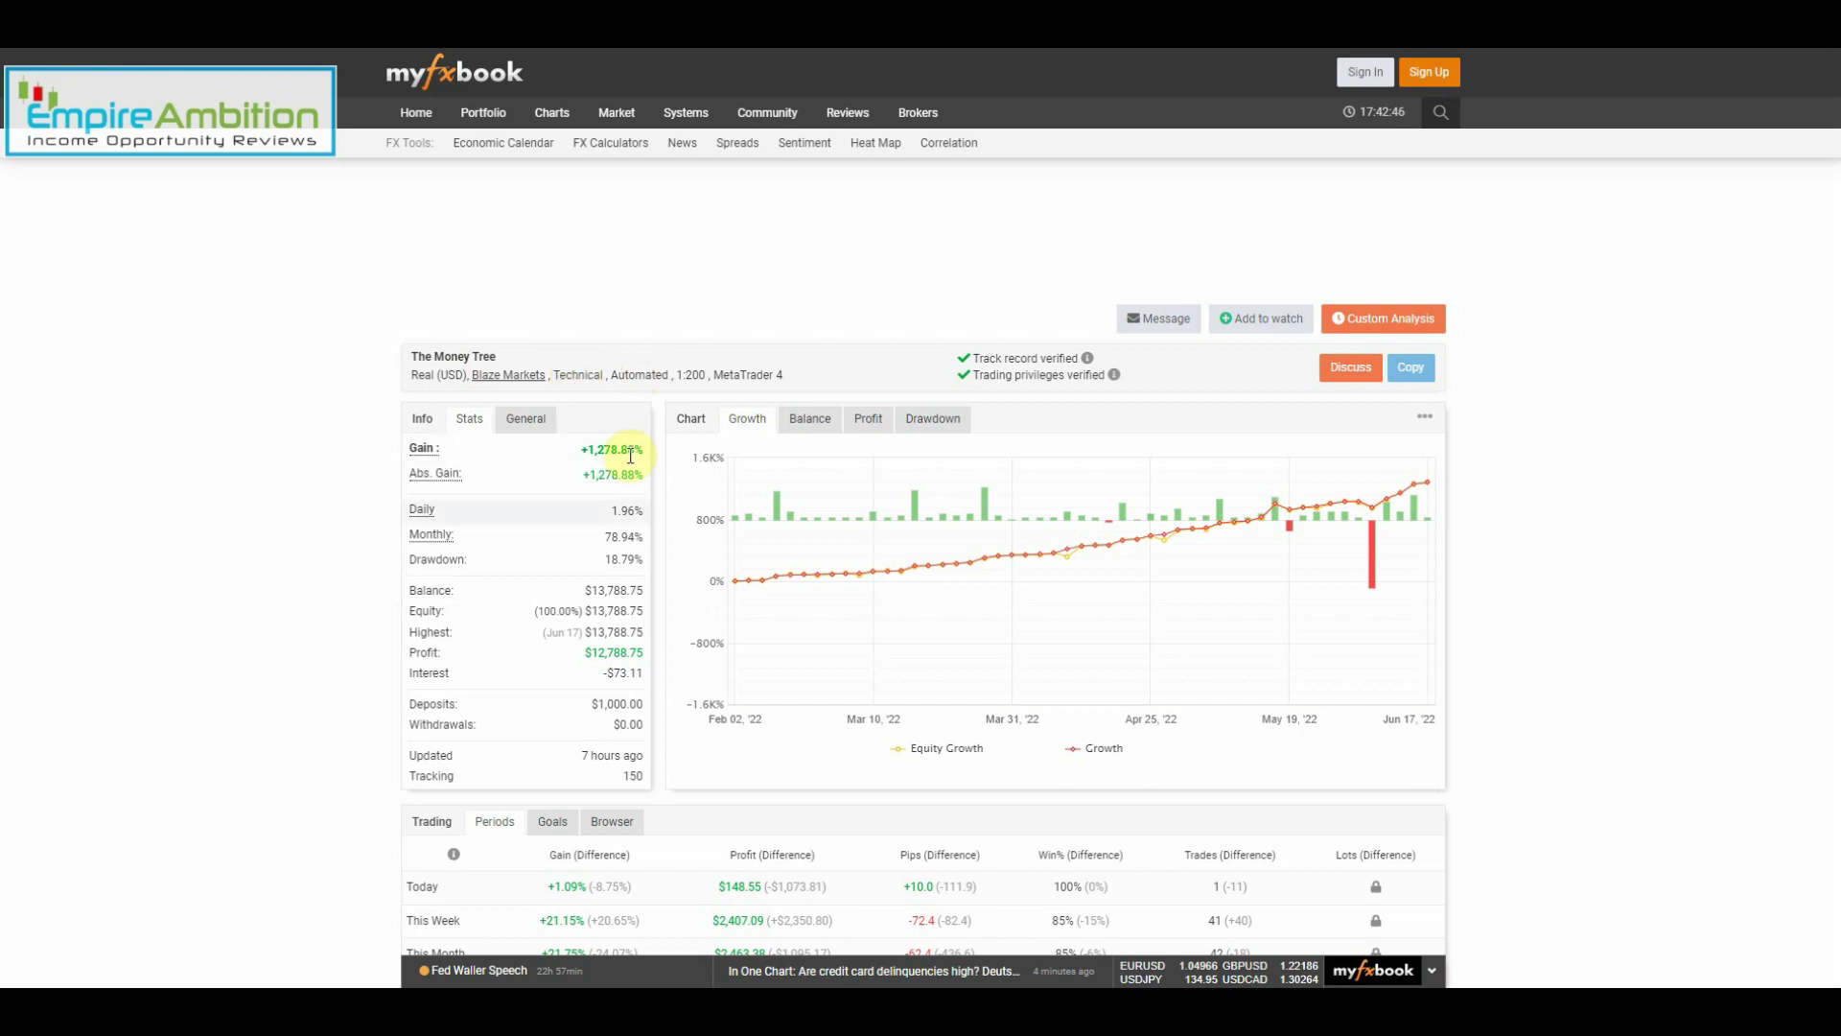
{"action": "scroll", "coordinate": [648, 551], "scroll_direction": "down", "scroll_amount": 4}
{"action": "scroll", "coordinate": [649, 572], "scroll_direction": "up", "scroll_amount": 2}
{"action": "scroll", "coordinate": [946, 533], "scroll_direction": "up", "scroll_amount": 3}
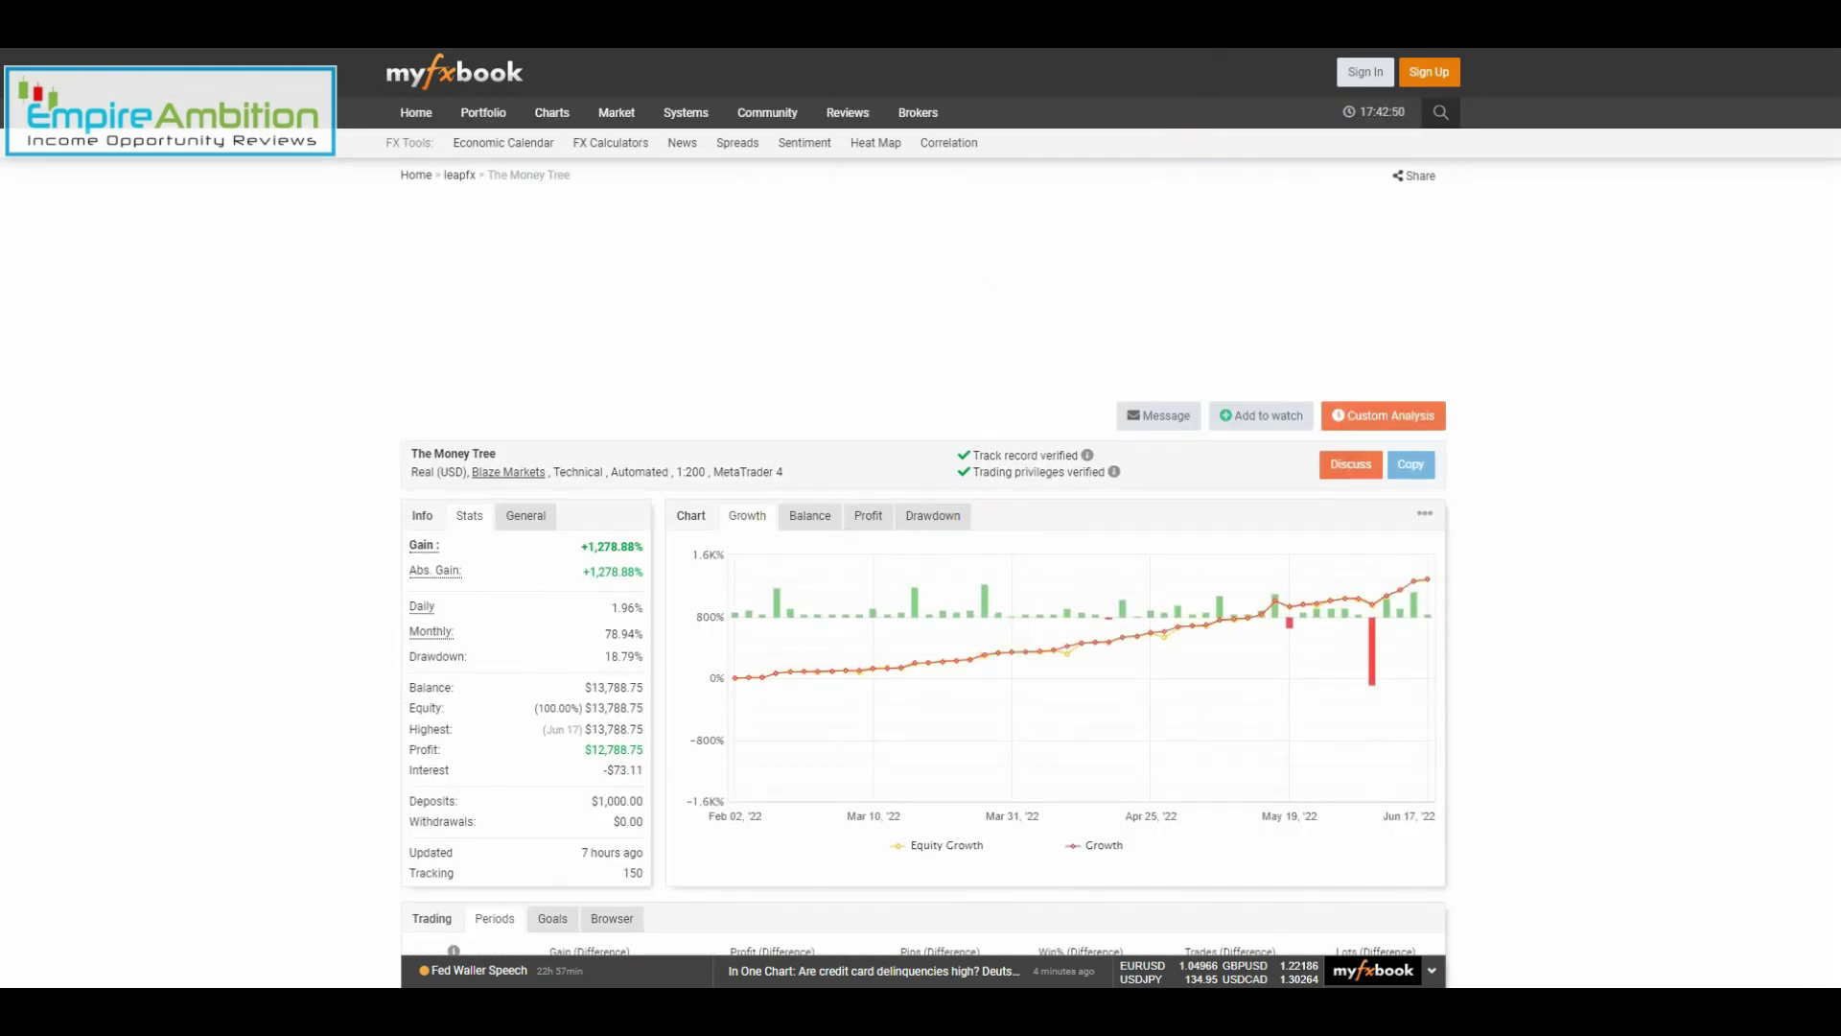
{"action": "scroll", "coordinate": [1424, 536], "scroll_direction": "down", "scroll_amount": 2}
{"action": "scroll", "coordinate": [1424, 537], "scroll_direction": "down", "scroll_amount": 5}
{"action": "scroll", "coordinate": [1410, 561], "scroll_direction": "down", "scroll_amount": 4}
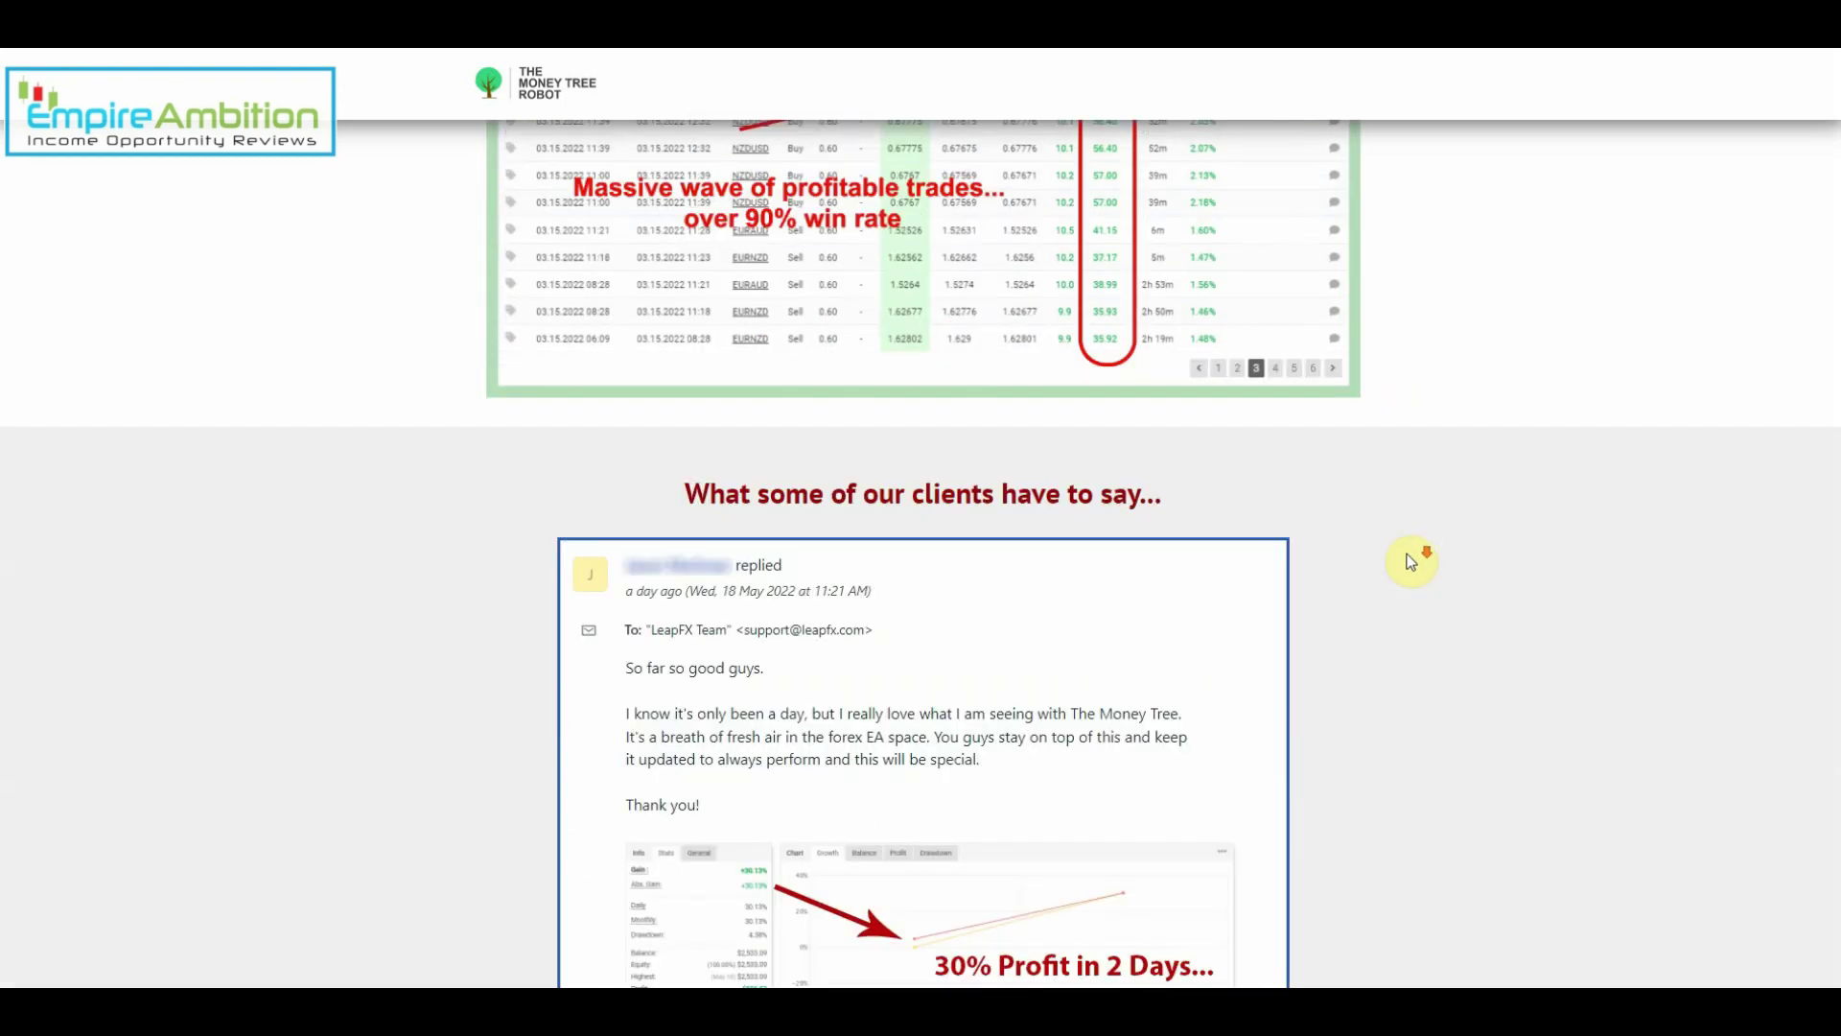
{"action": "scroll", "coordinate": [1410, 561], "scroll_direction": "down", "scroll_amount": 5}
{"action": "scroll", "coordinate": [1403, 583], "scroll_direction": "down", "scroll_amount": 5}
{"action": "scroll", "coordinate": [1395, 633], "scroll_direction": "down", "scroll_amount": 4}
{"action": "scroll", "coordinate": [1395, 659], "scroll_direction": "up", "scroll_amount": 7}
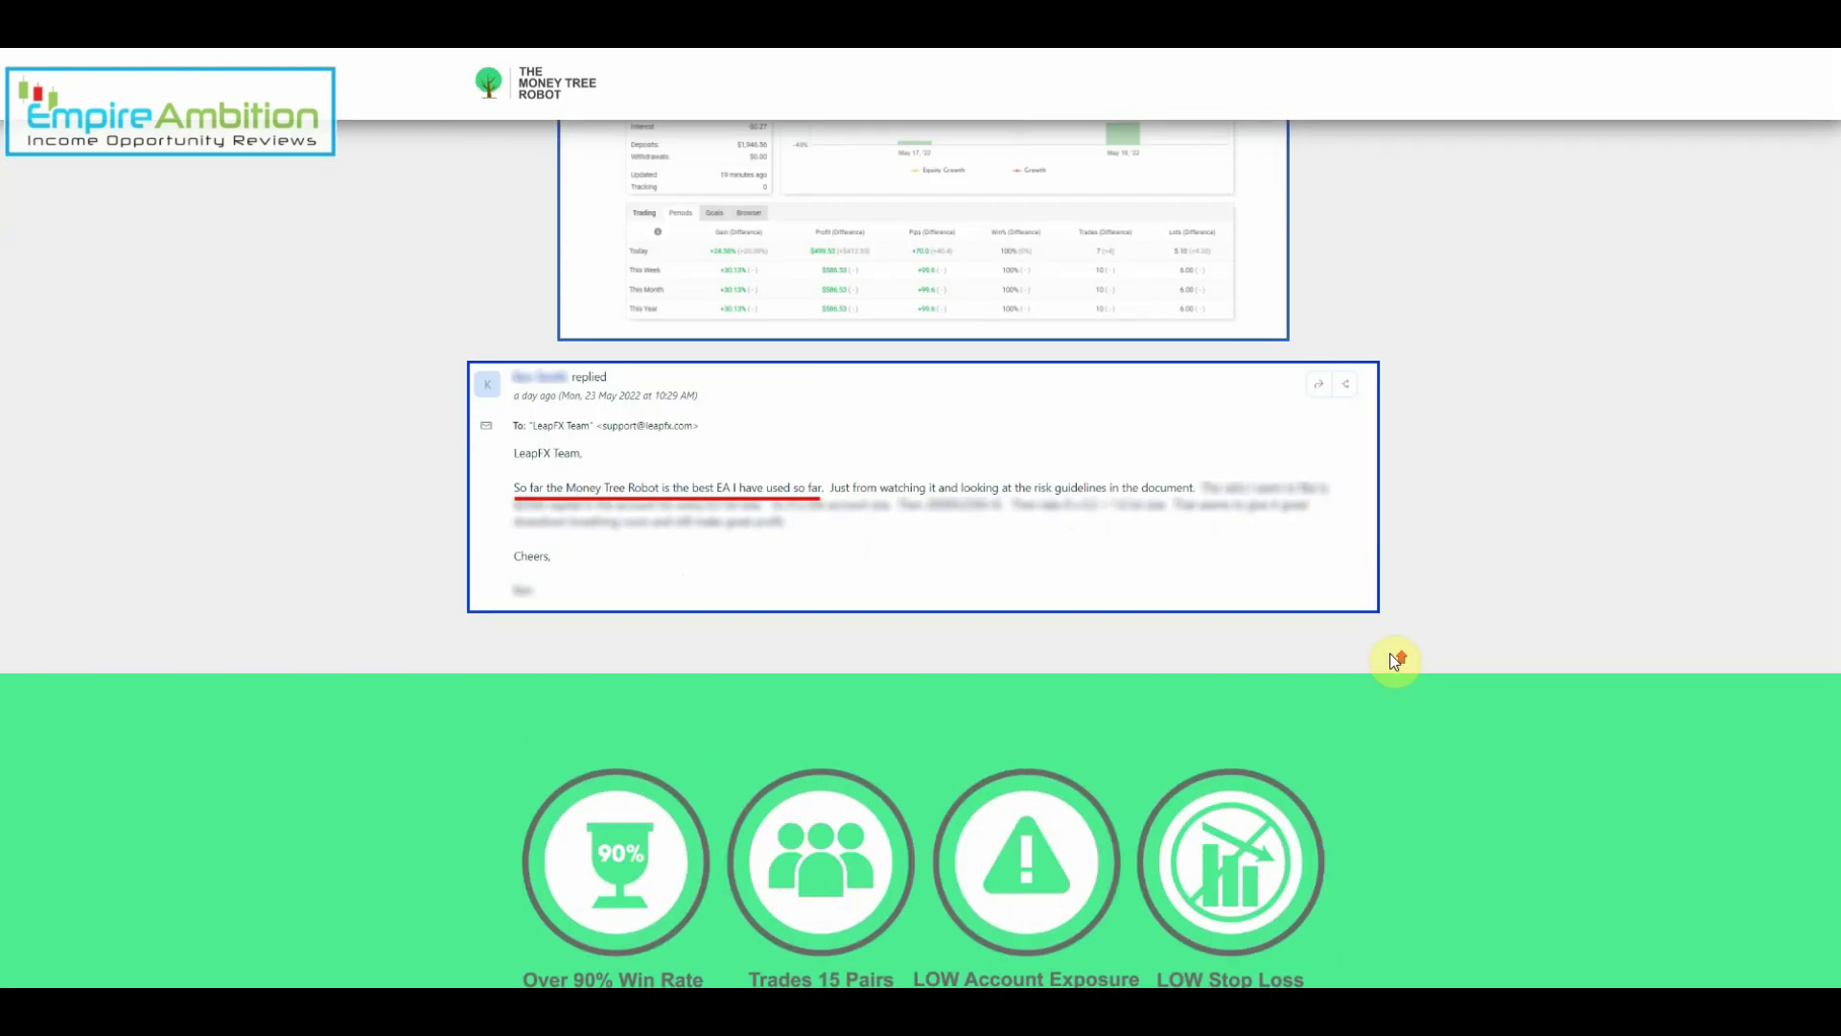
{"action": "scroll", "coordinate": [1391, 658], "scroll_direction": "up", "scroll_amount": 5}
{"action": "scroll", "coordinate": [1356, 527], "scroll_direction": "up", "scroll_amount": 3}
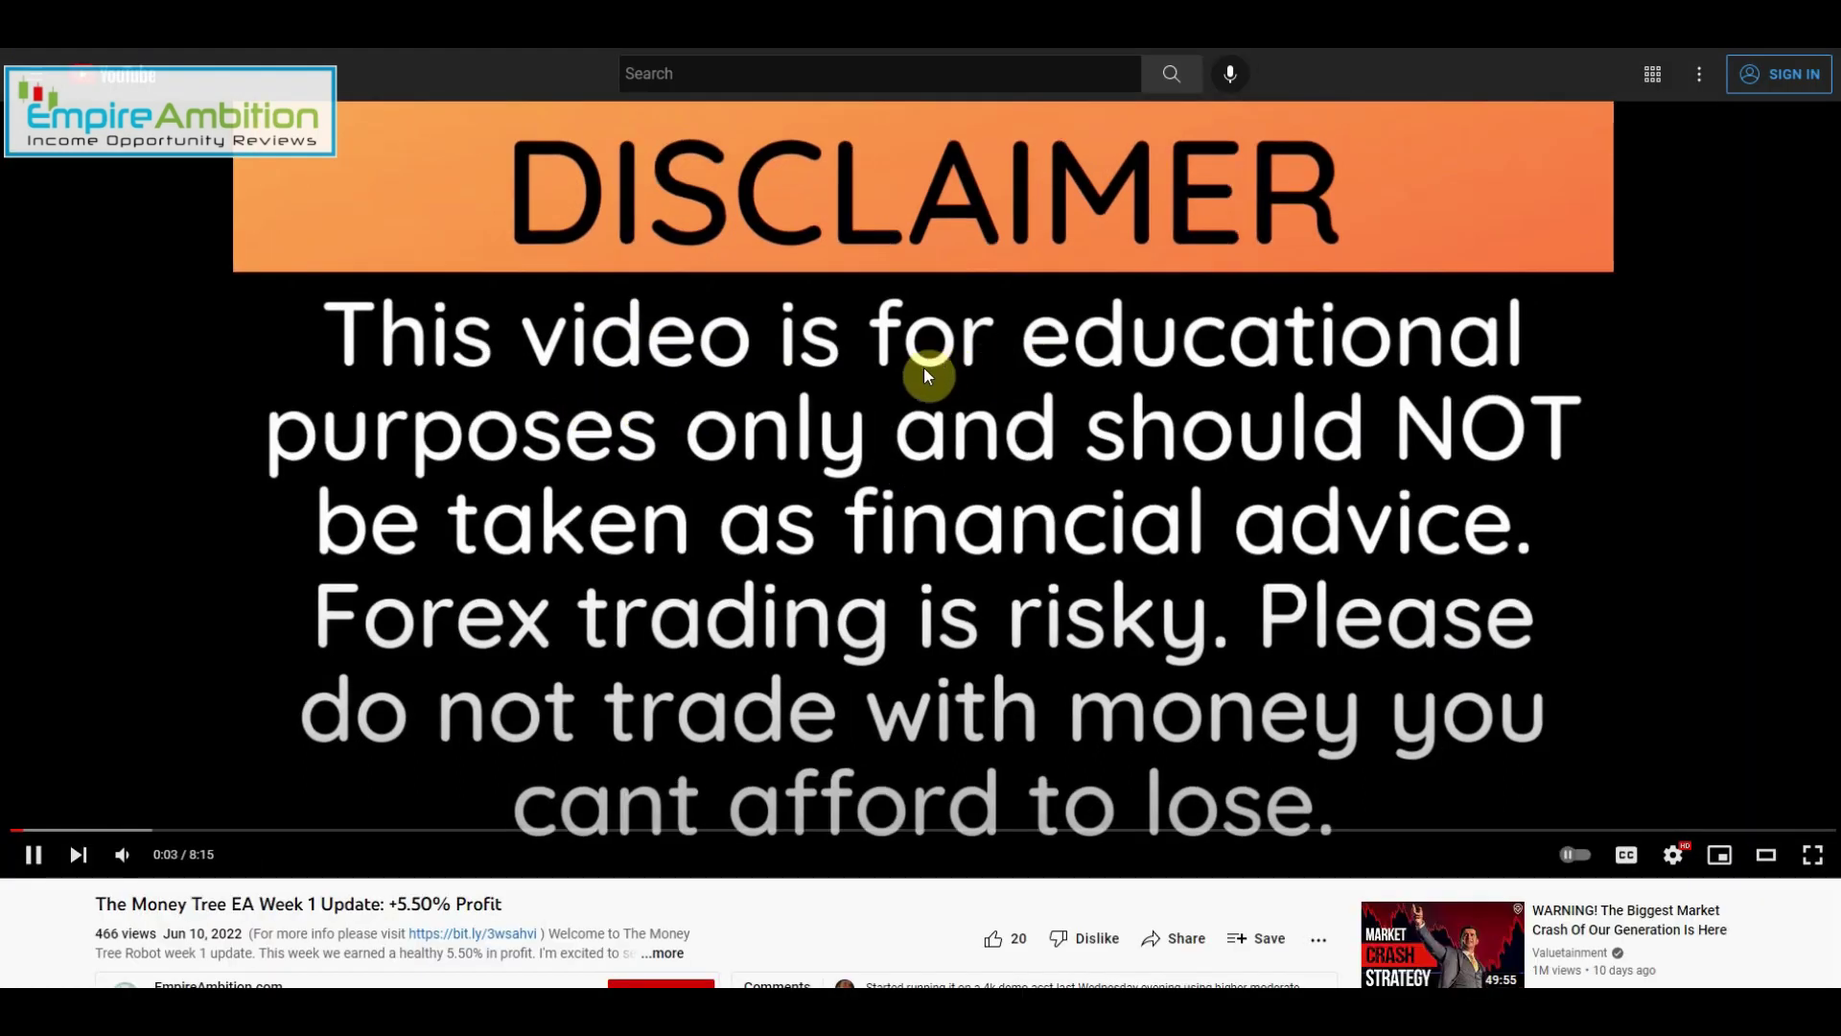
{"action": "scroll", "coordinate": [946, 443], "scroll_direction": "down", "scroll_amount": 1}
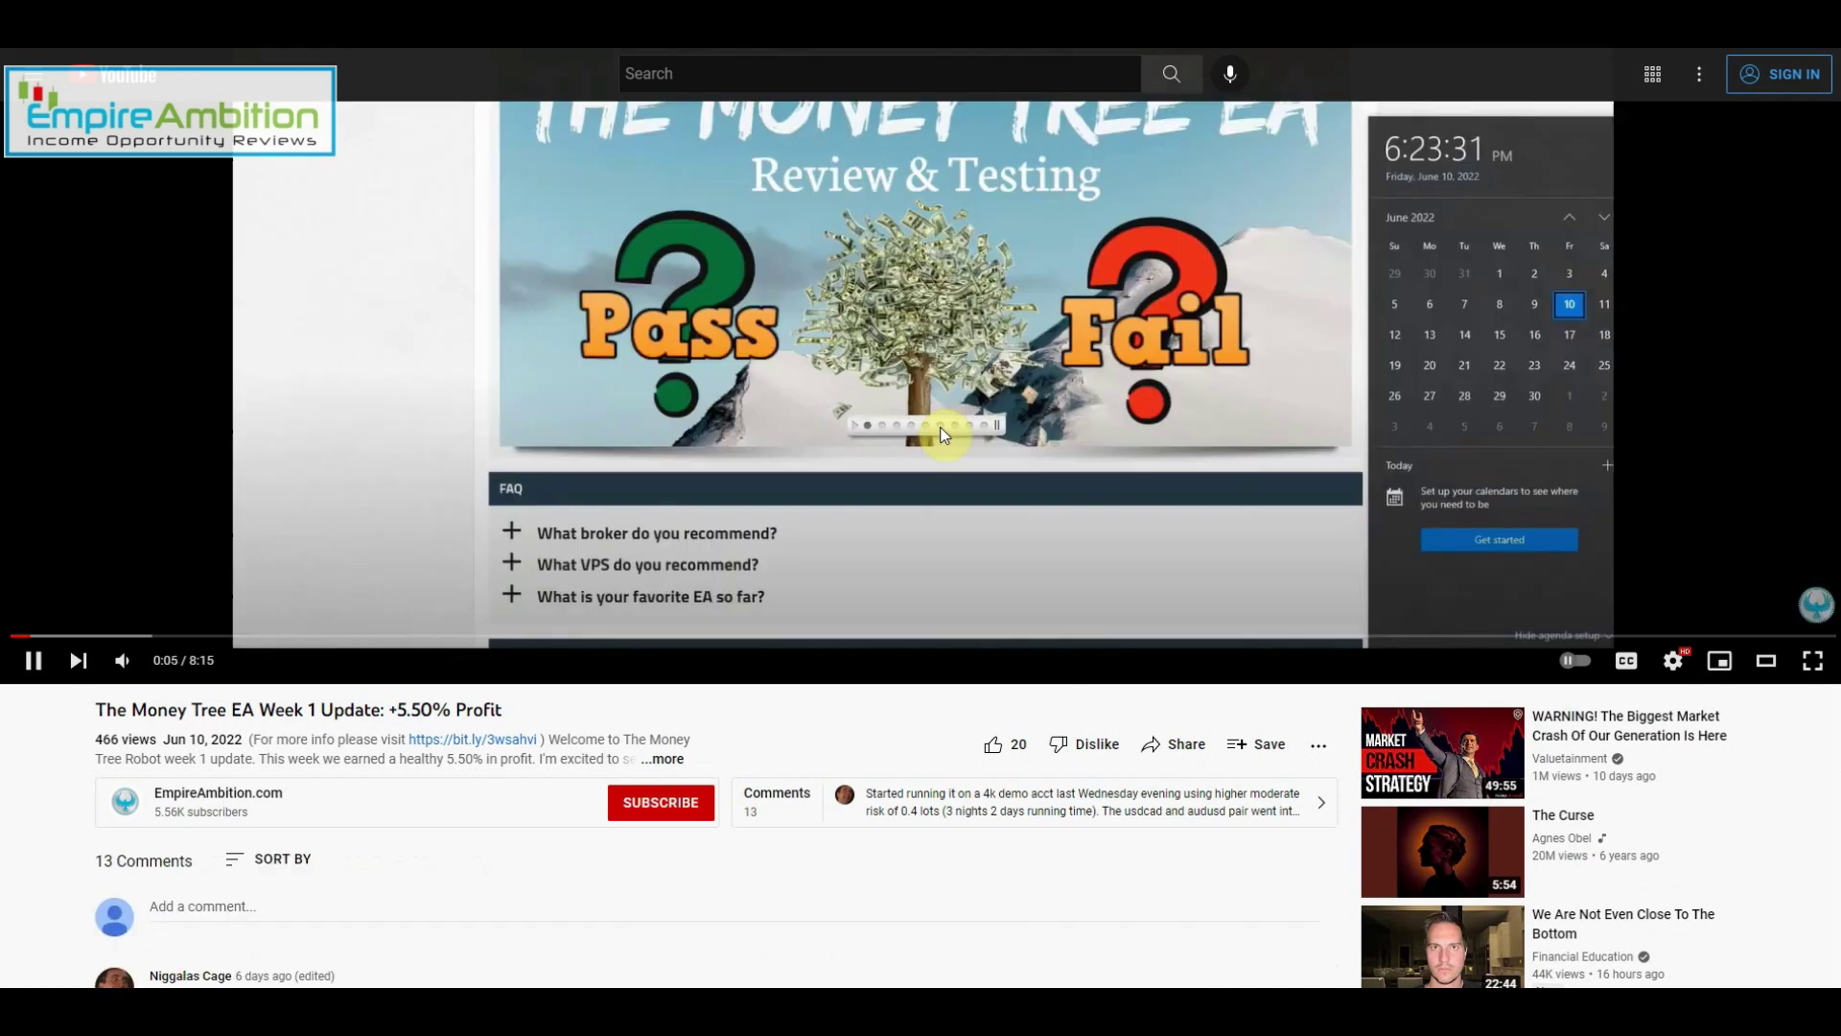
Pause the Week 1 Update video and expand the three replies under the first comment.
{"action": "left_click", "coordinate": [948, 443]}
{"action": "scroll", "coordinate": [1321, 386], "scroll_direction": "down", "scroll_amount": 2}
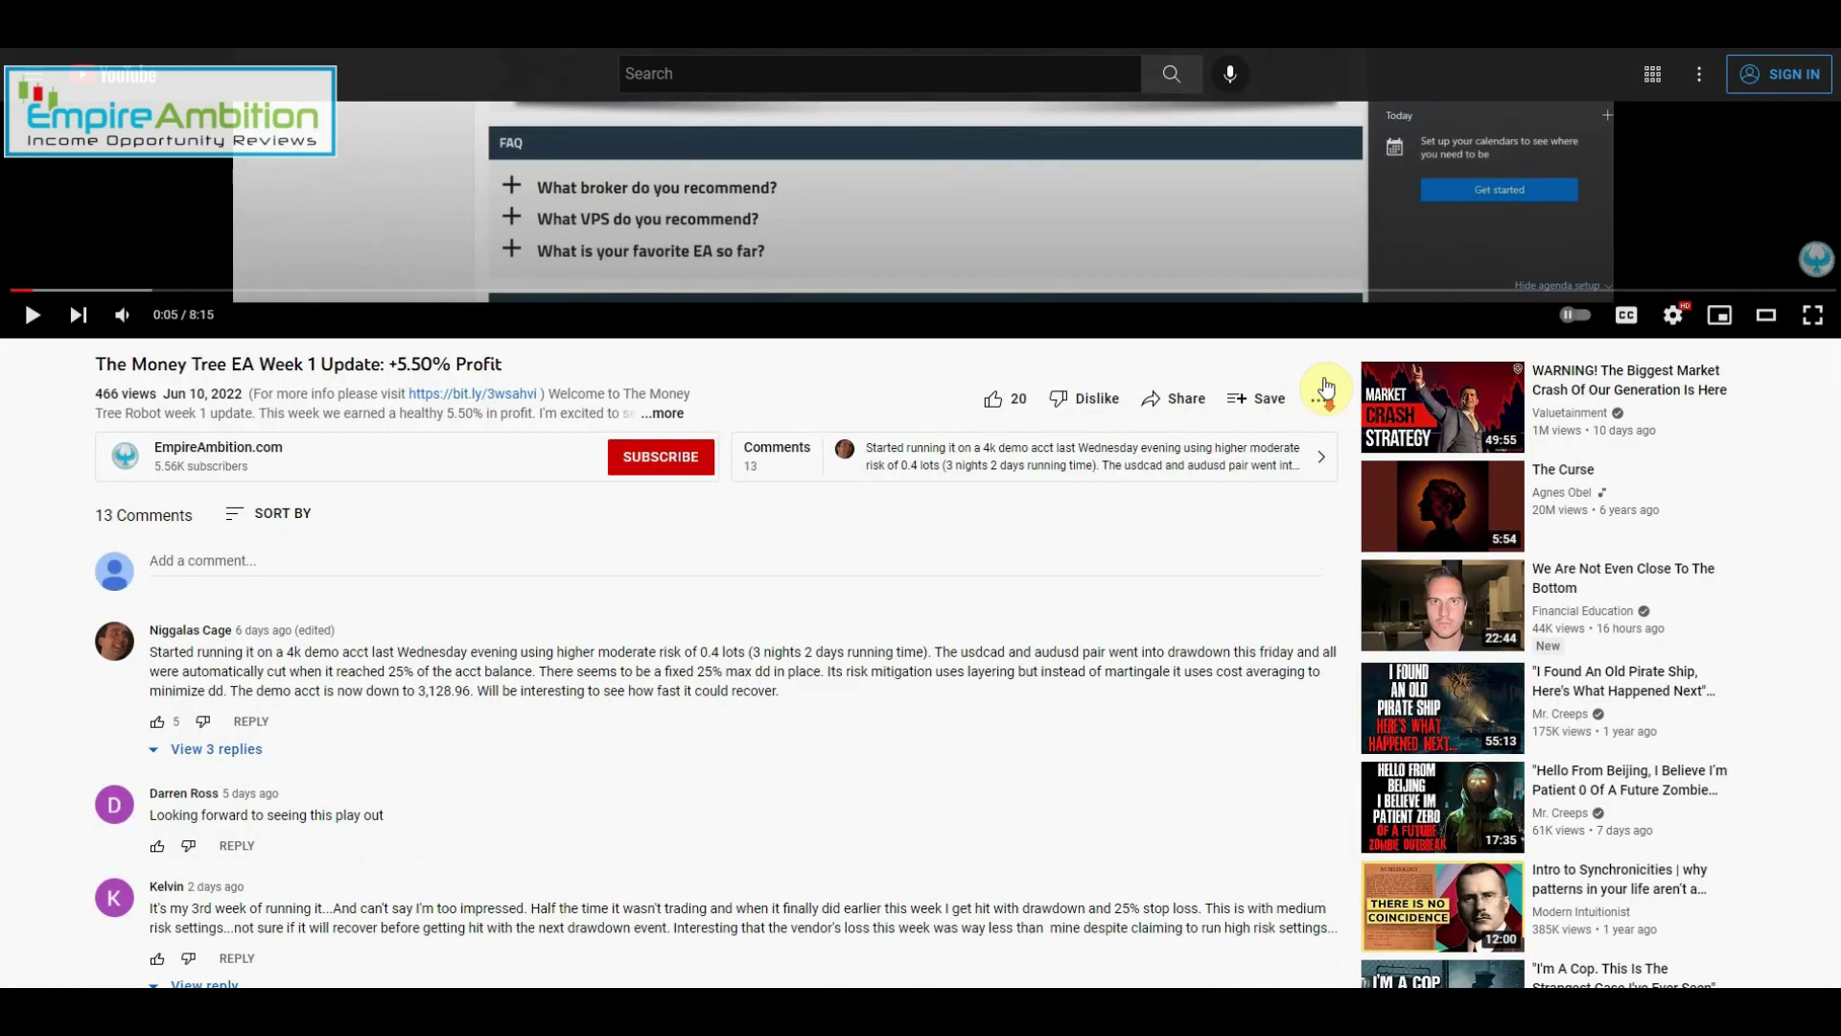
{"action": "scroll", "coordinate": [1318, 404], "scroll_direction": "down", "scroll_amount": 3}
{"action": "scroll", "coordinate": [1246, 438], "scroll_direction": "up", "scroll_amount": 1}
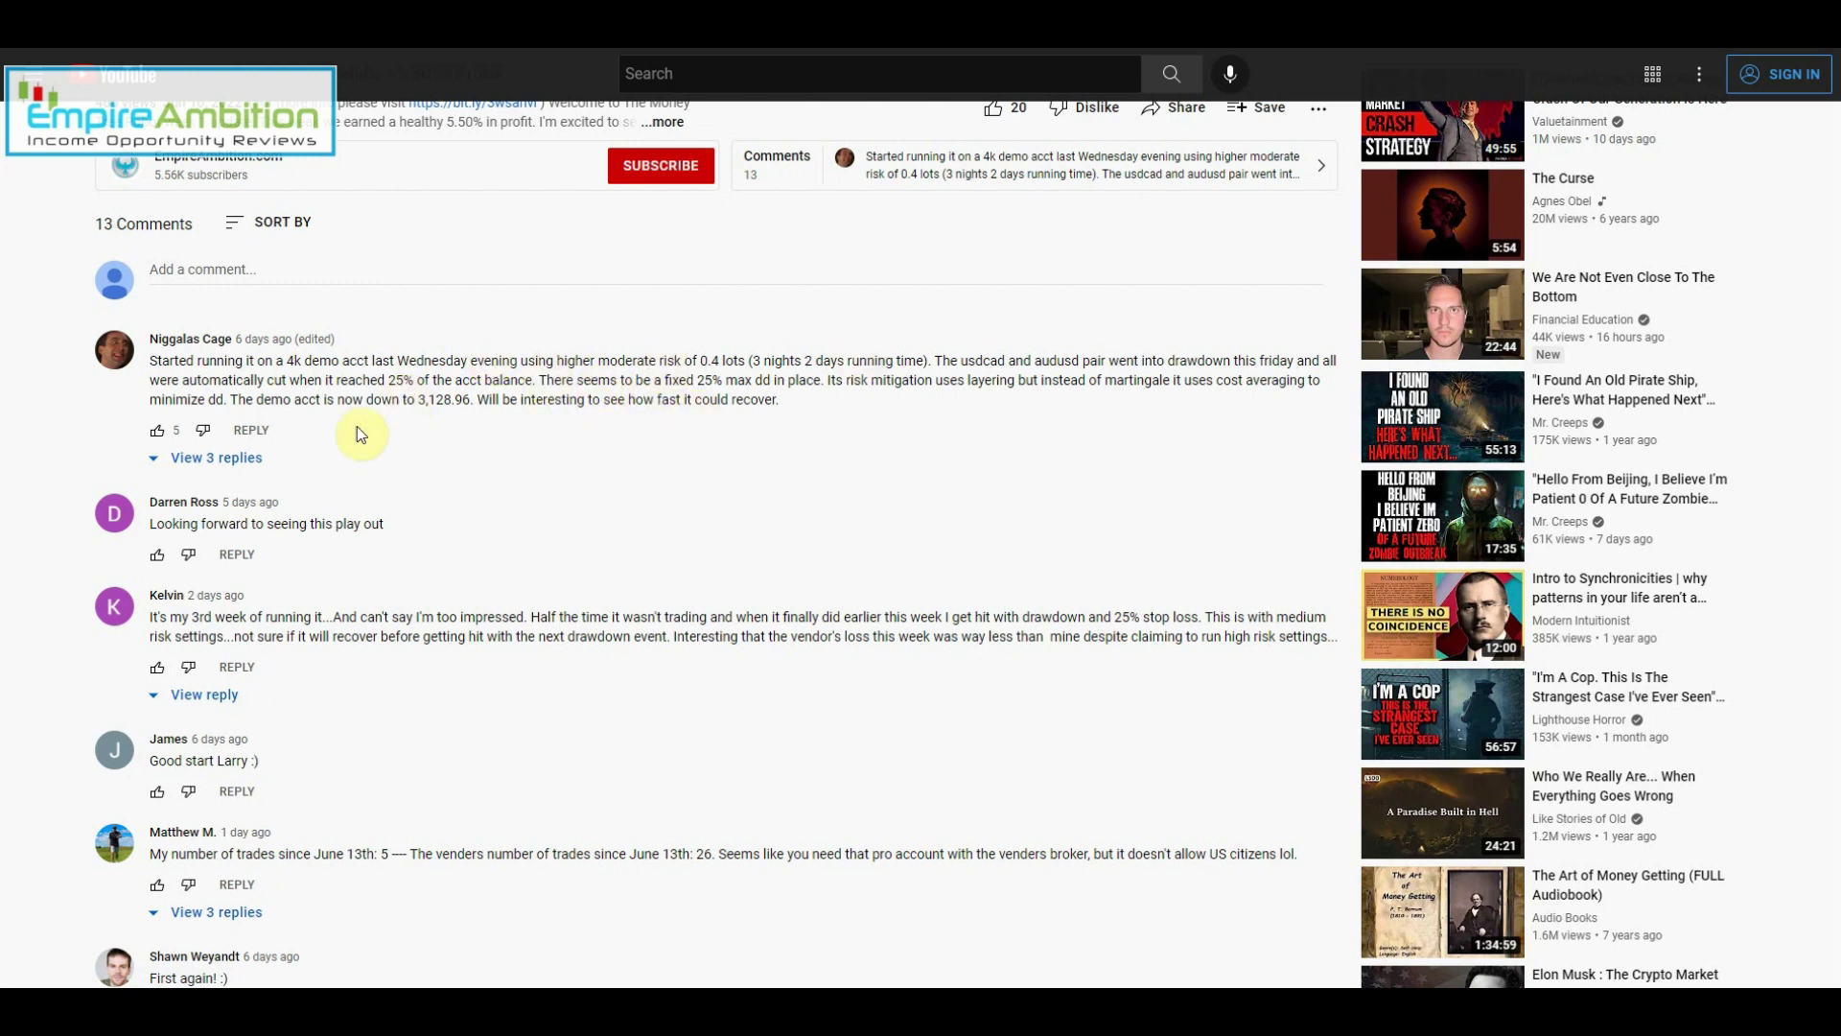
{"action": "left_click", "coordinate": [217, 459]}
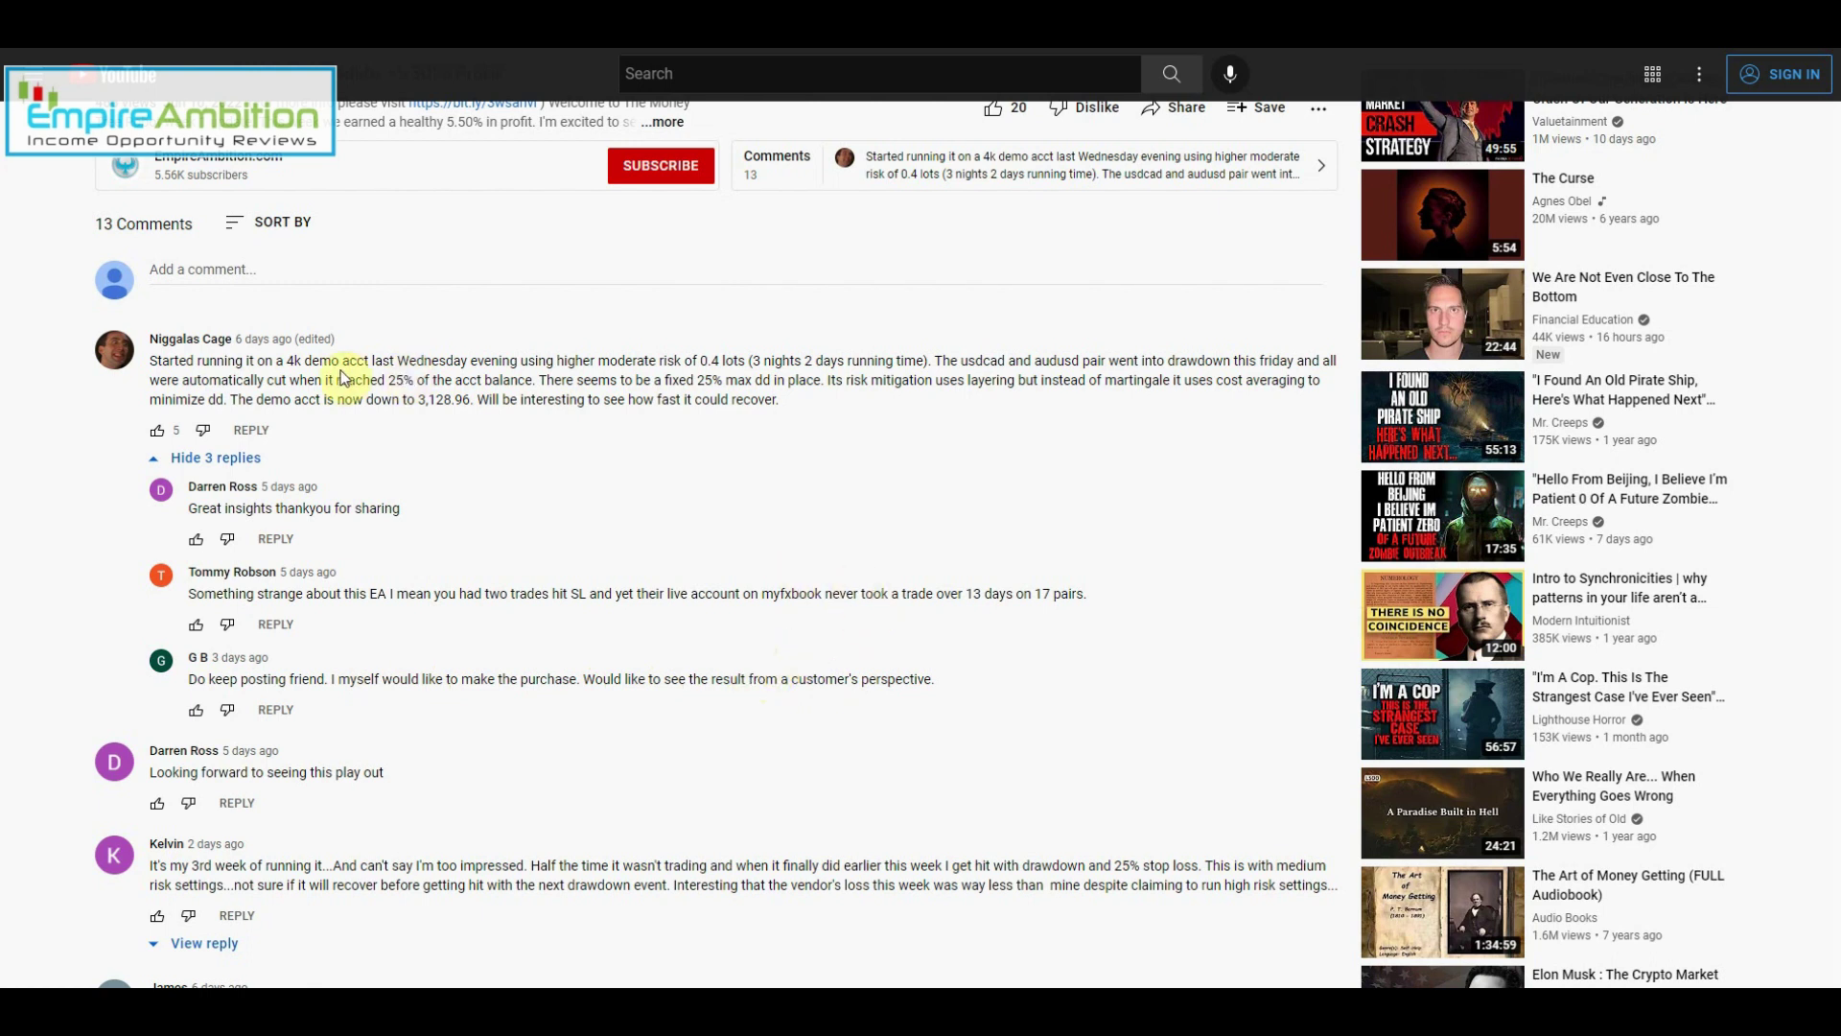
{"action": "scroll", "coordinate": [724, 506], "scroll_direction": "down", "scroll_amount": 1}
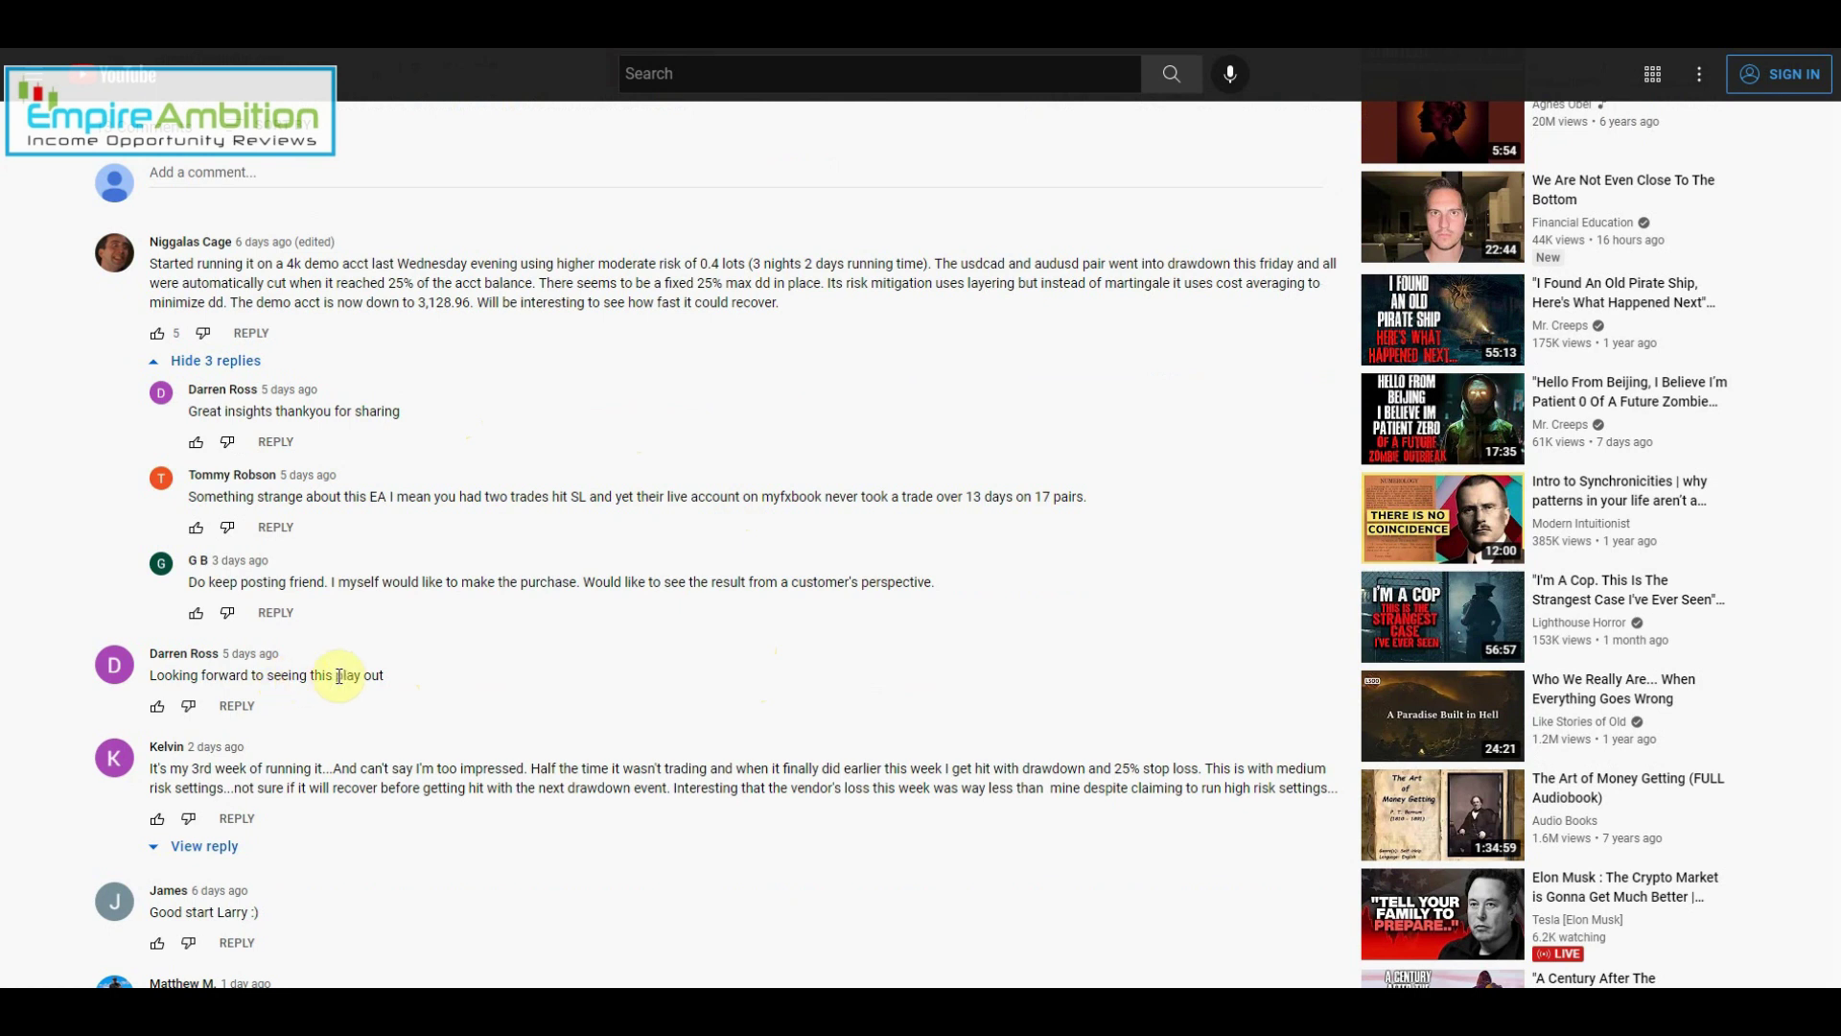
{"action": "scroll", "coordinate": [282, 788], "scroll_direction": "down", "scroll_amount": 1}
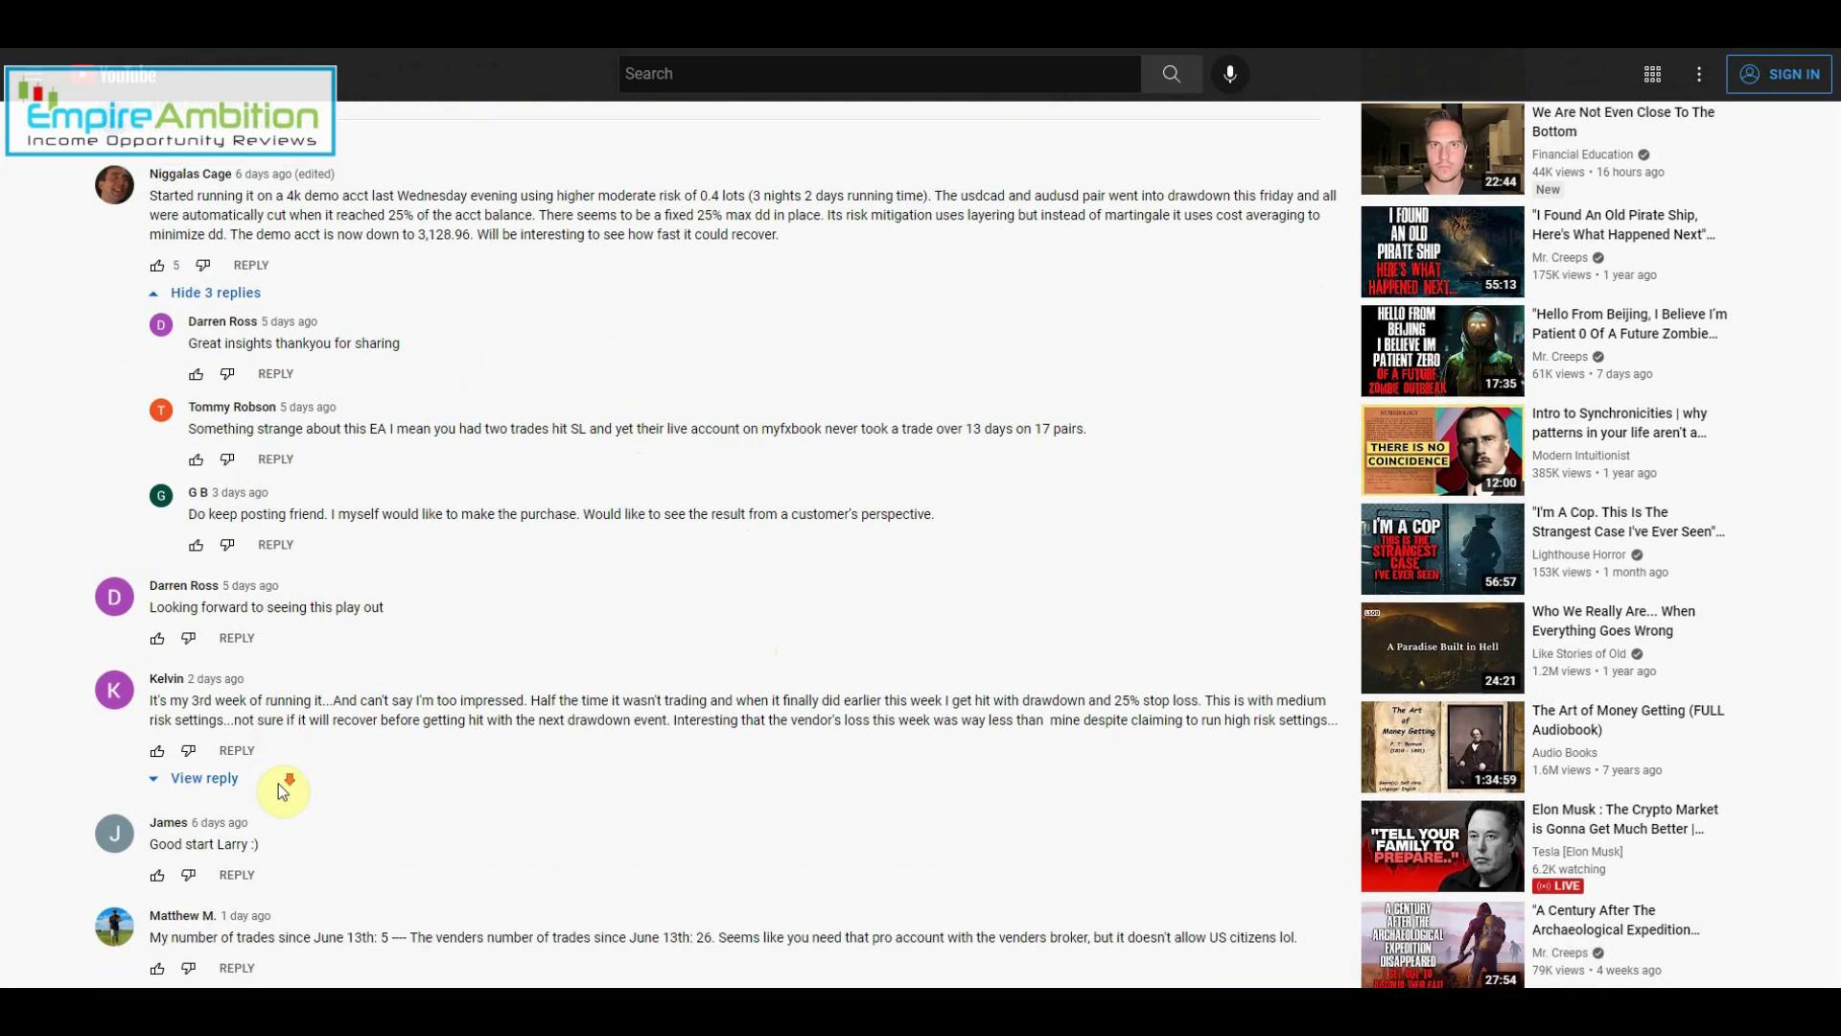
{"action": "scroll", "coordinate": [259, 748], "scroll_direction": "down", "scroll_amount": 1}
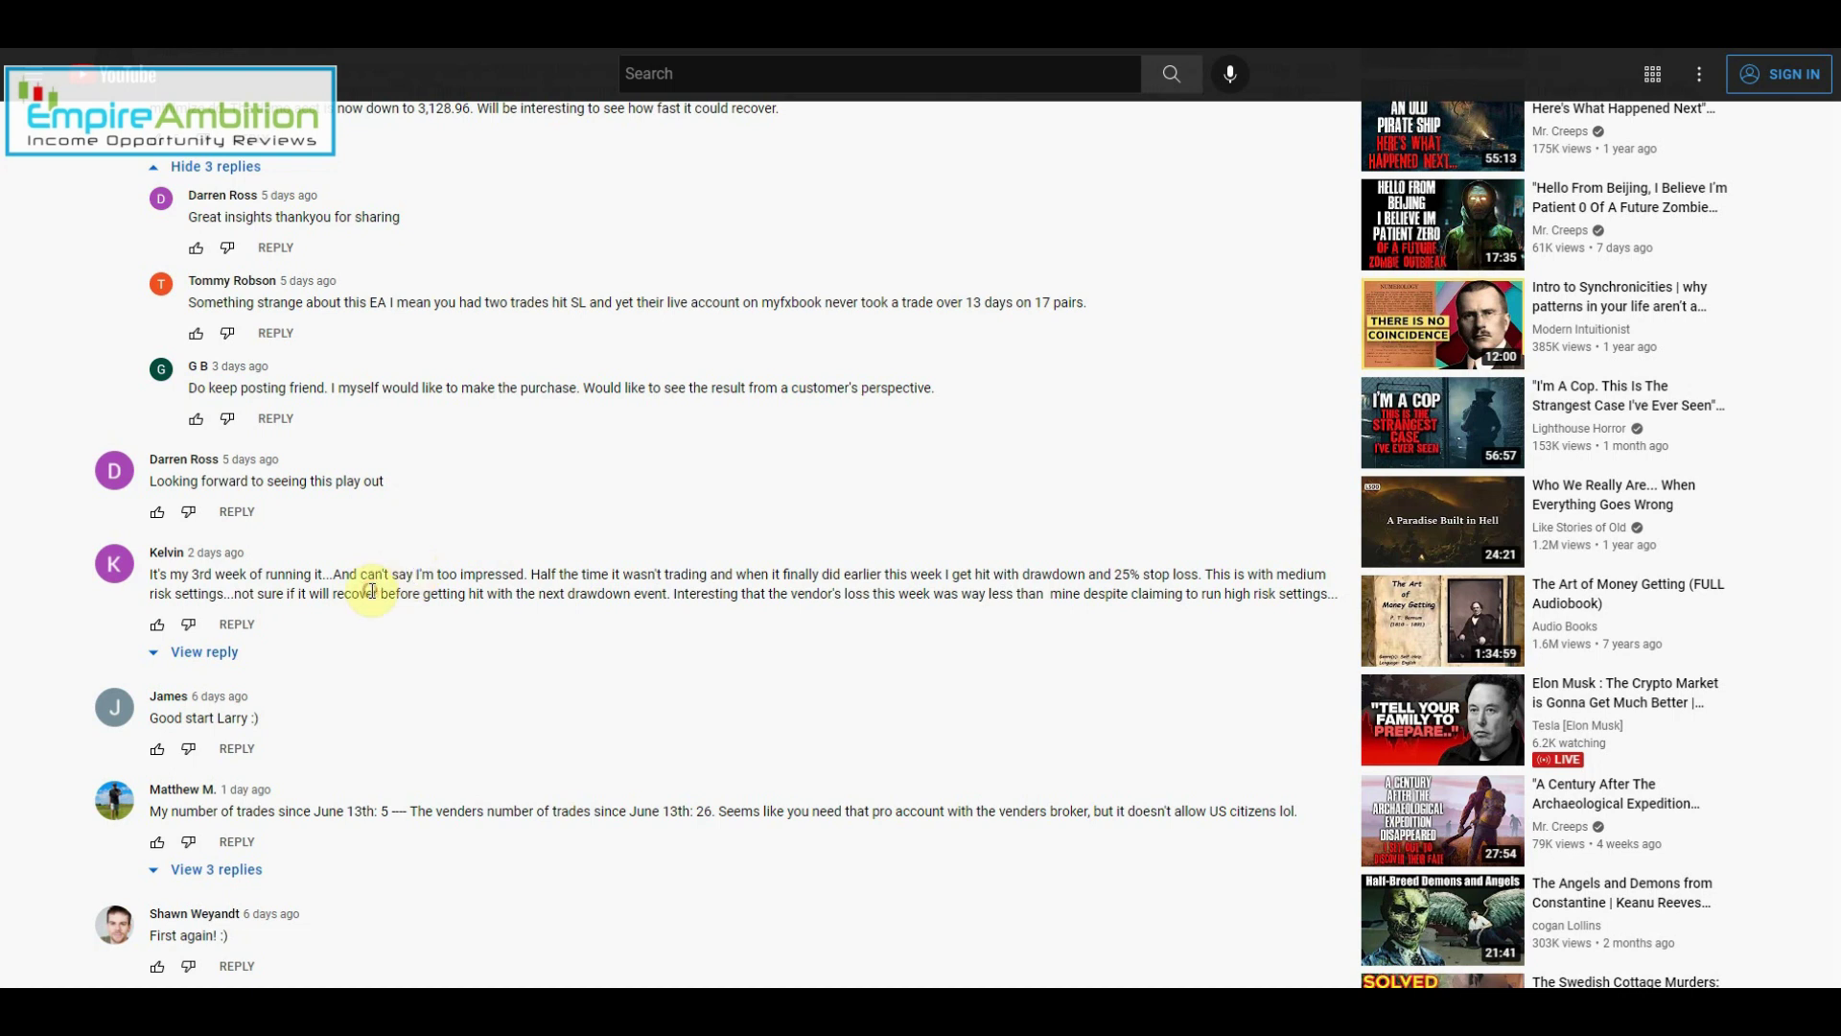
{"action": "left_click", "coordinate": [203, 652]}
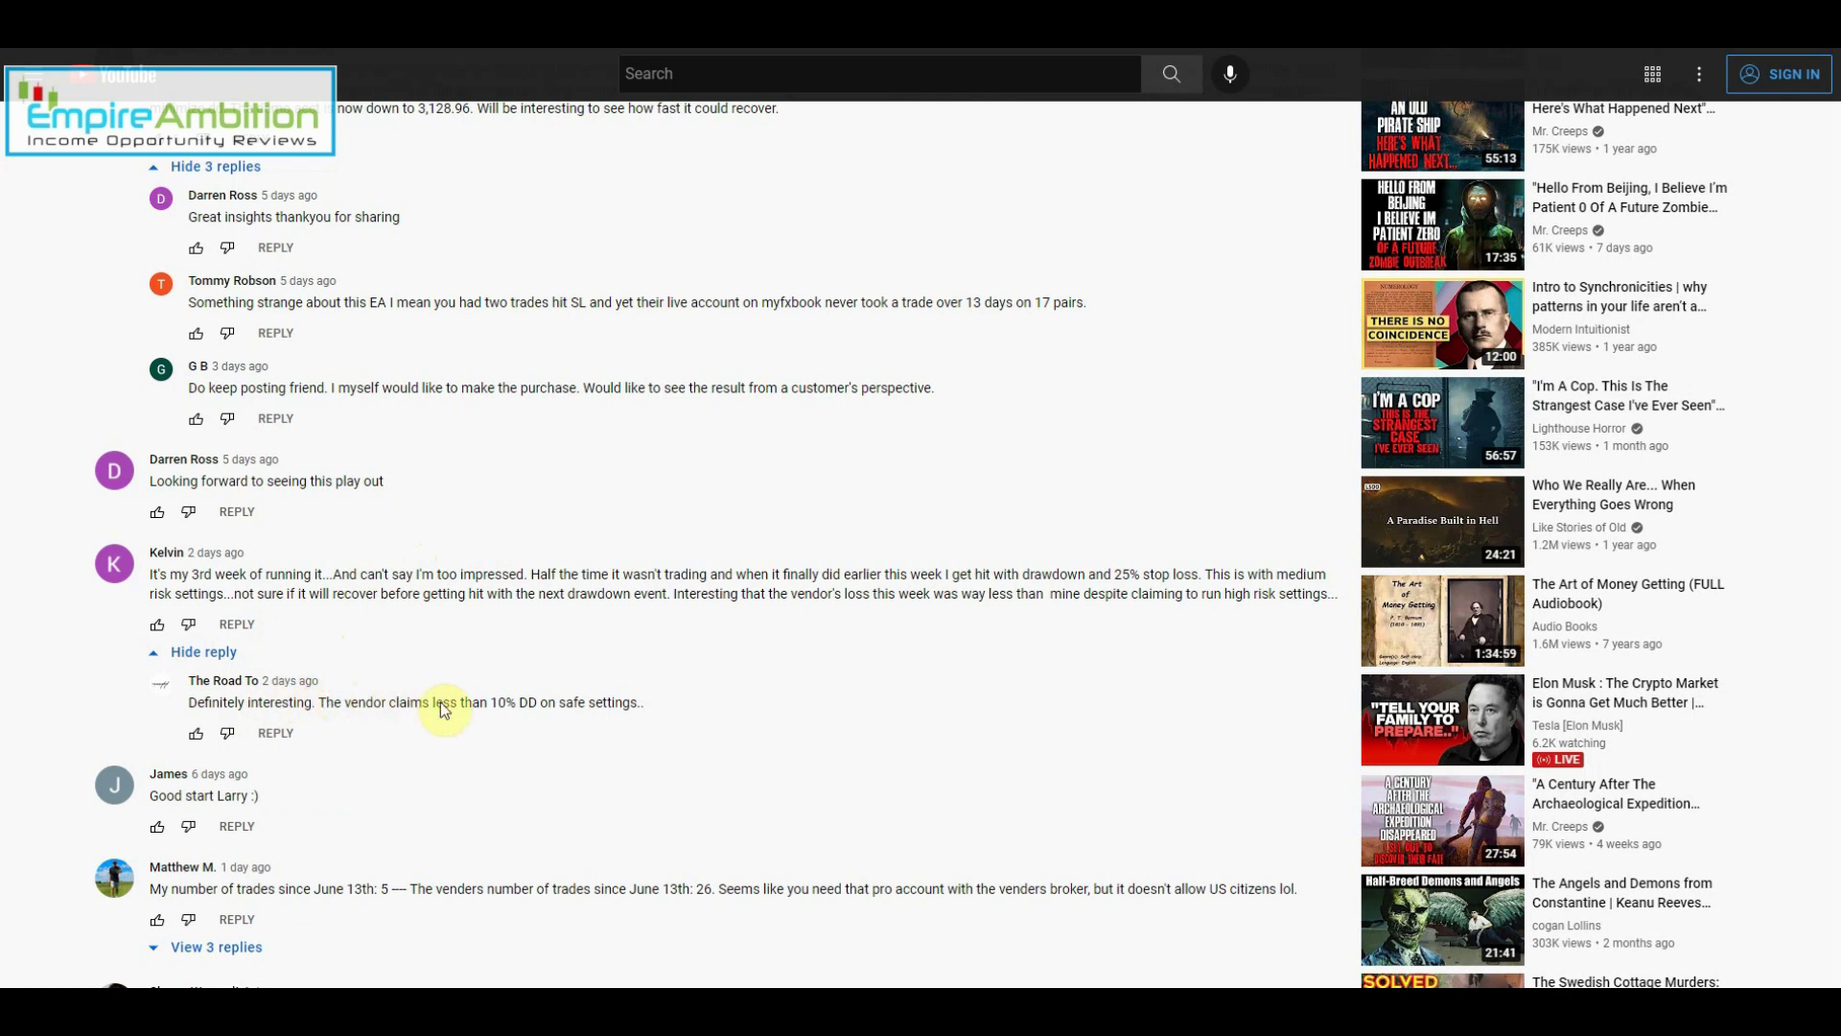
{"action": "scroll", "coordinate": [604, 722], "scroll_direction": "down", "scroll_amount": 2}
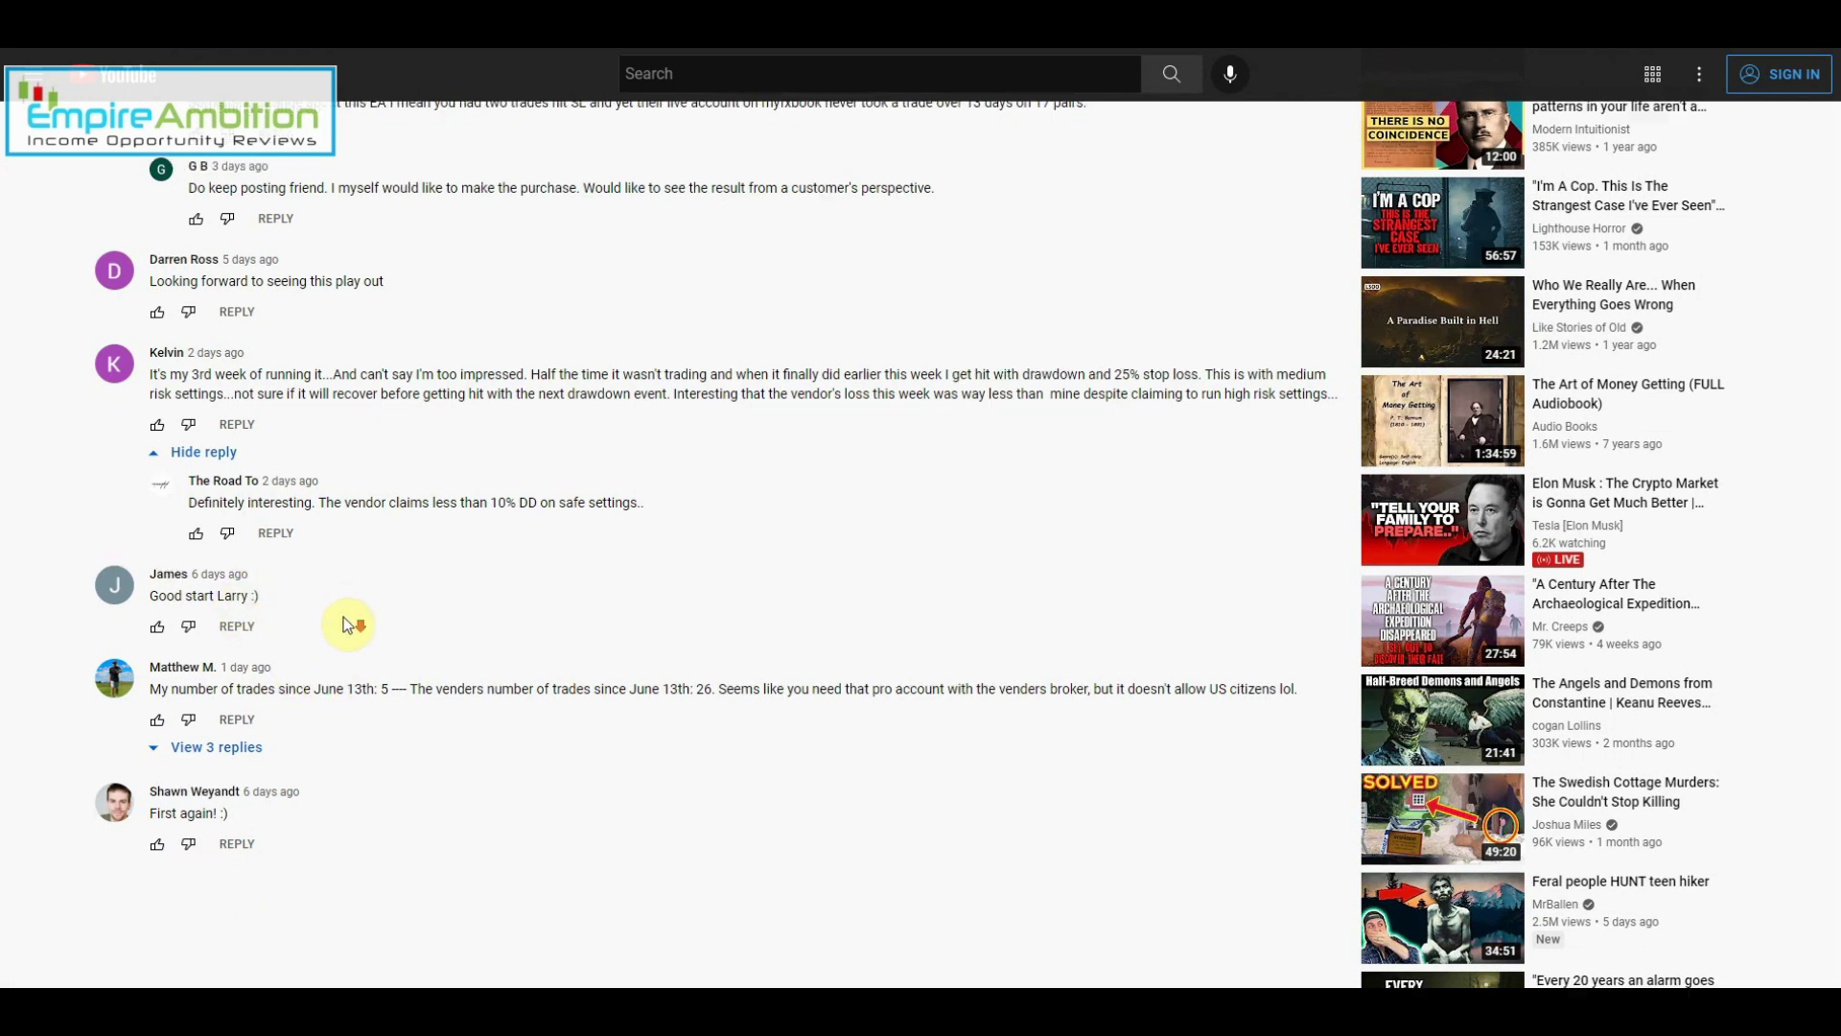
{"action": "scroll", "coordinate": [353, 640], "scroll_direction": "down", "scroll_amount": 2}
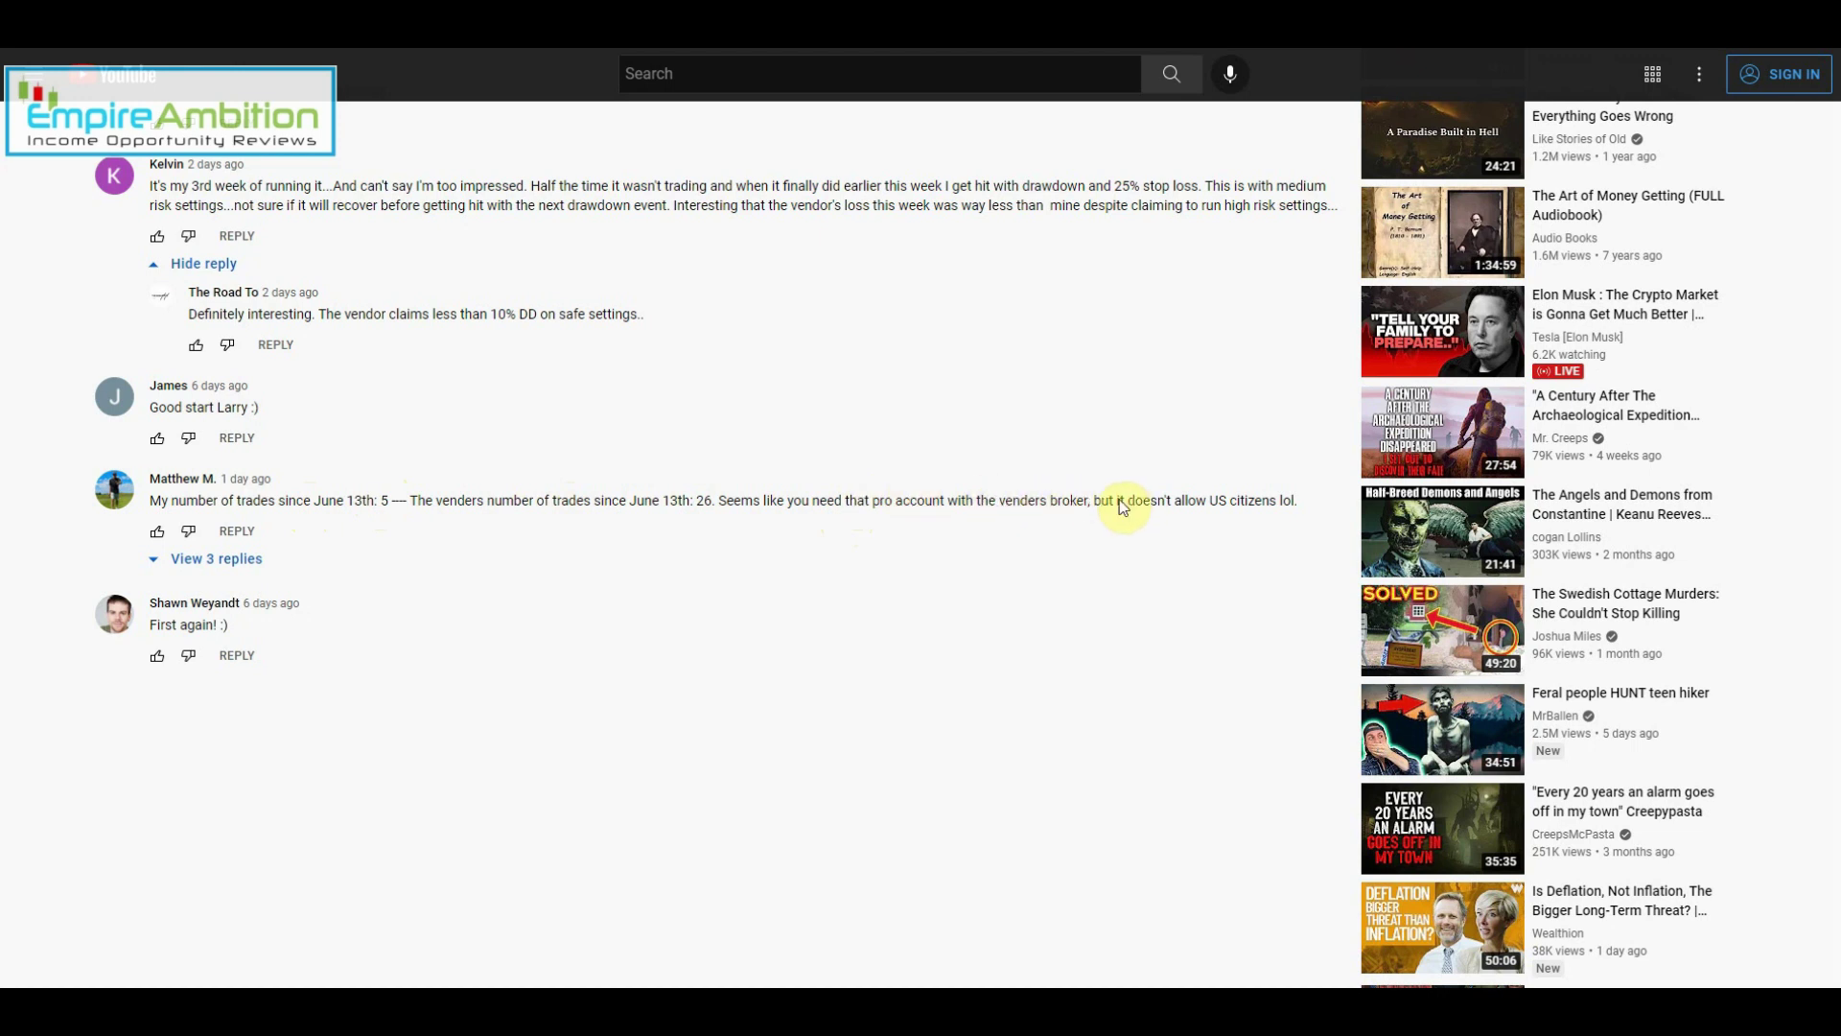
{"action": "left_click", "coordinate": [231, 559]}
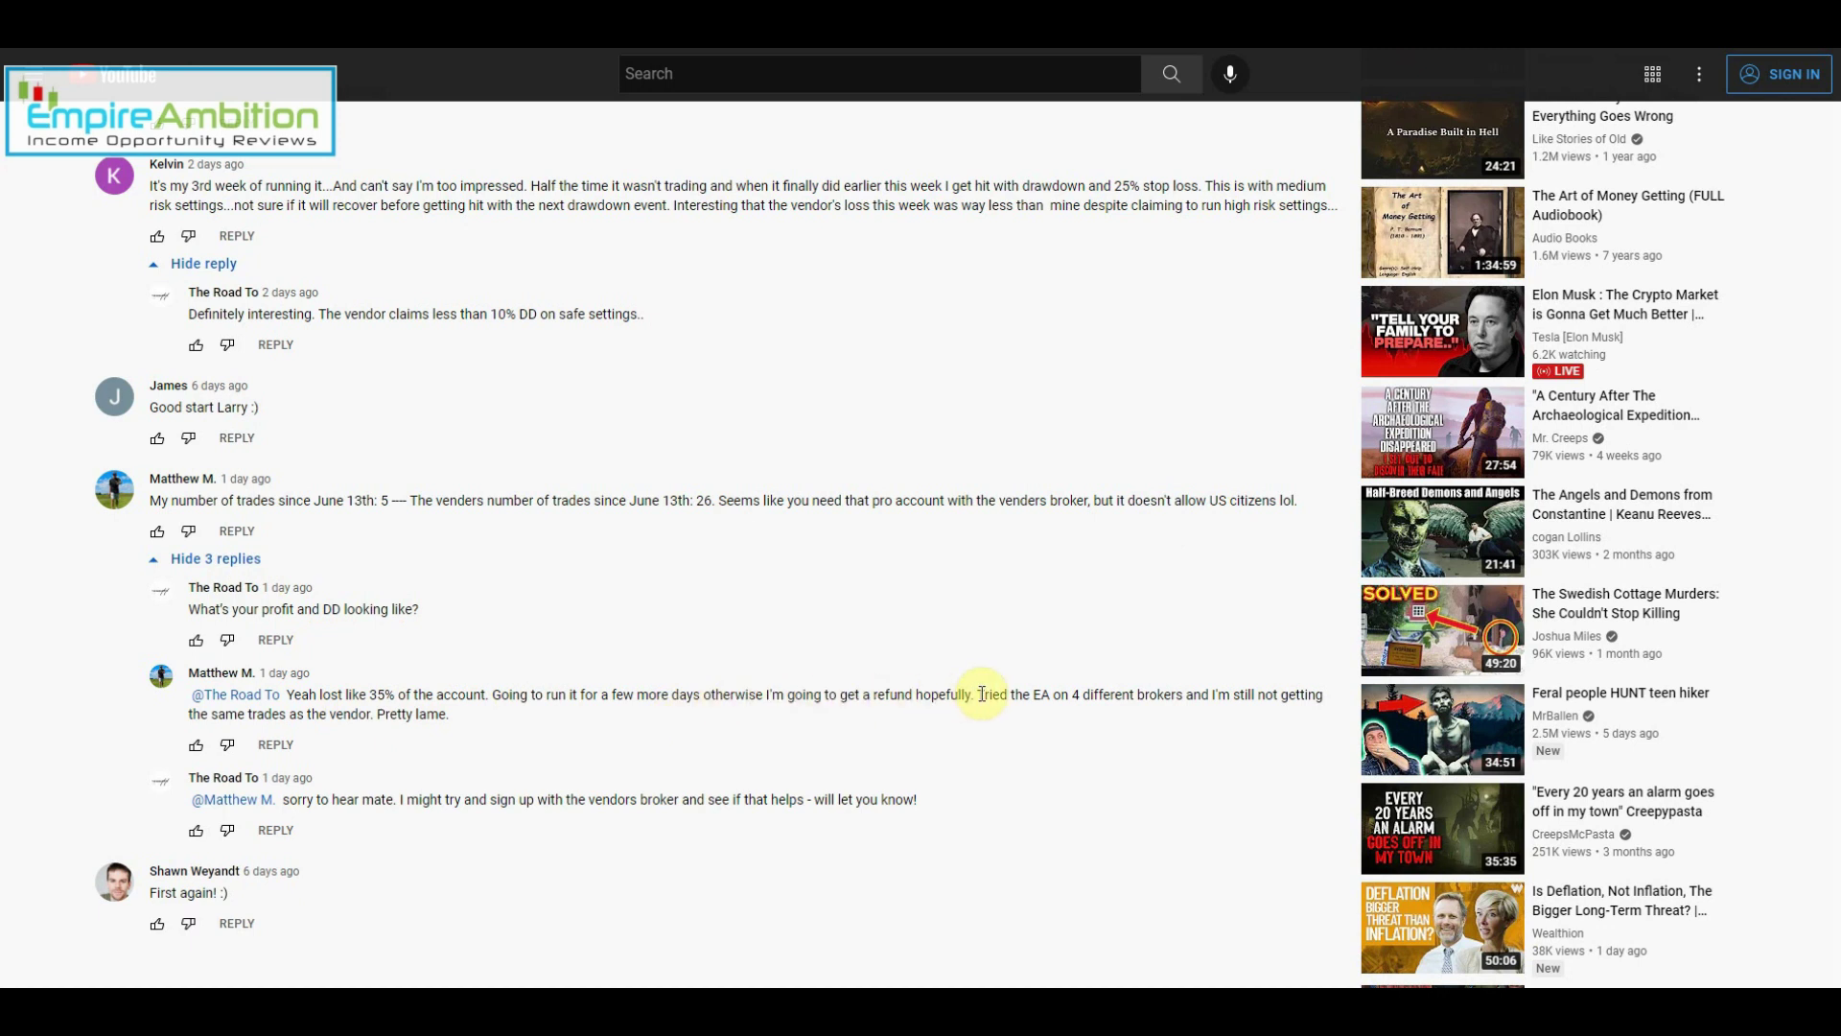
{"action": "left_click_drag", "start_coordinate": [980, 694], "coordinate": [1002, 703]}
{"action": "scroll", "coordinate": [716, 836], "scroll_direction": "up", "scroll_amount": 5}
{"action": "scroll", "coordinate": [580, 735], "scroll_direction": "up", "scroll_amount": 5}
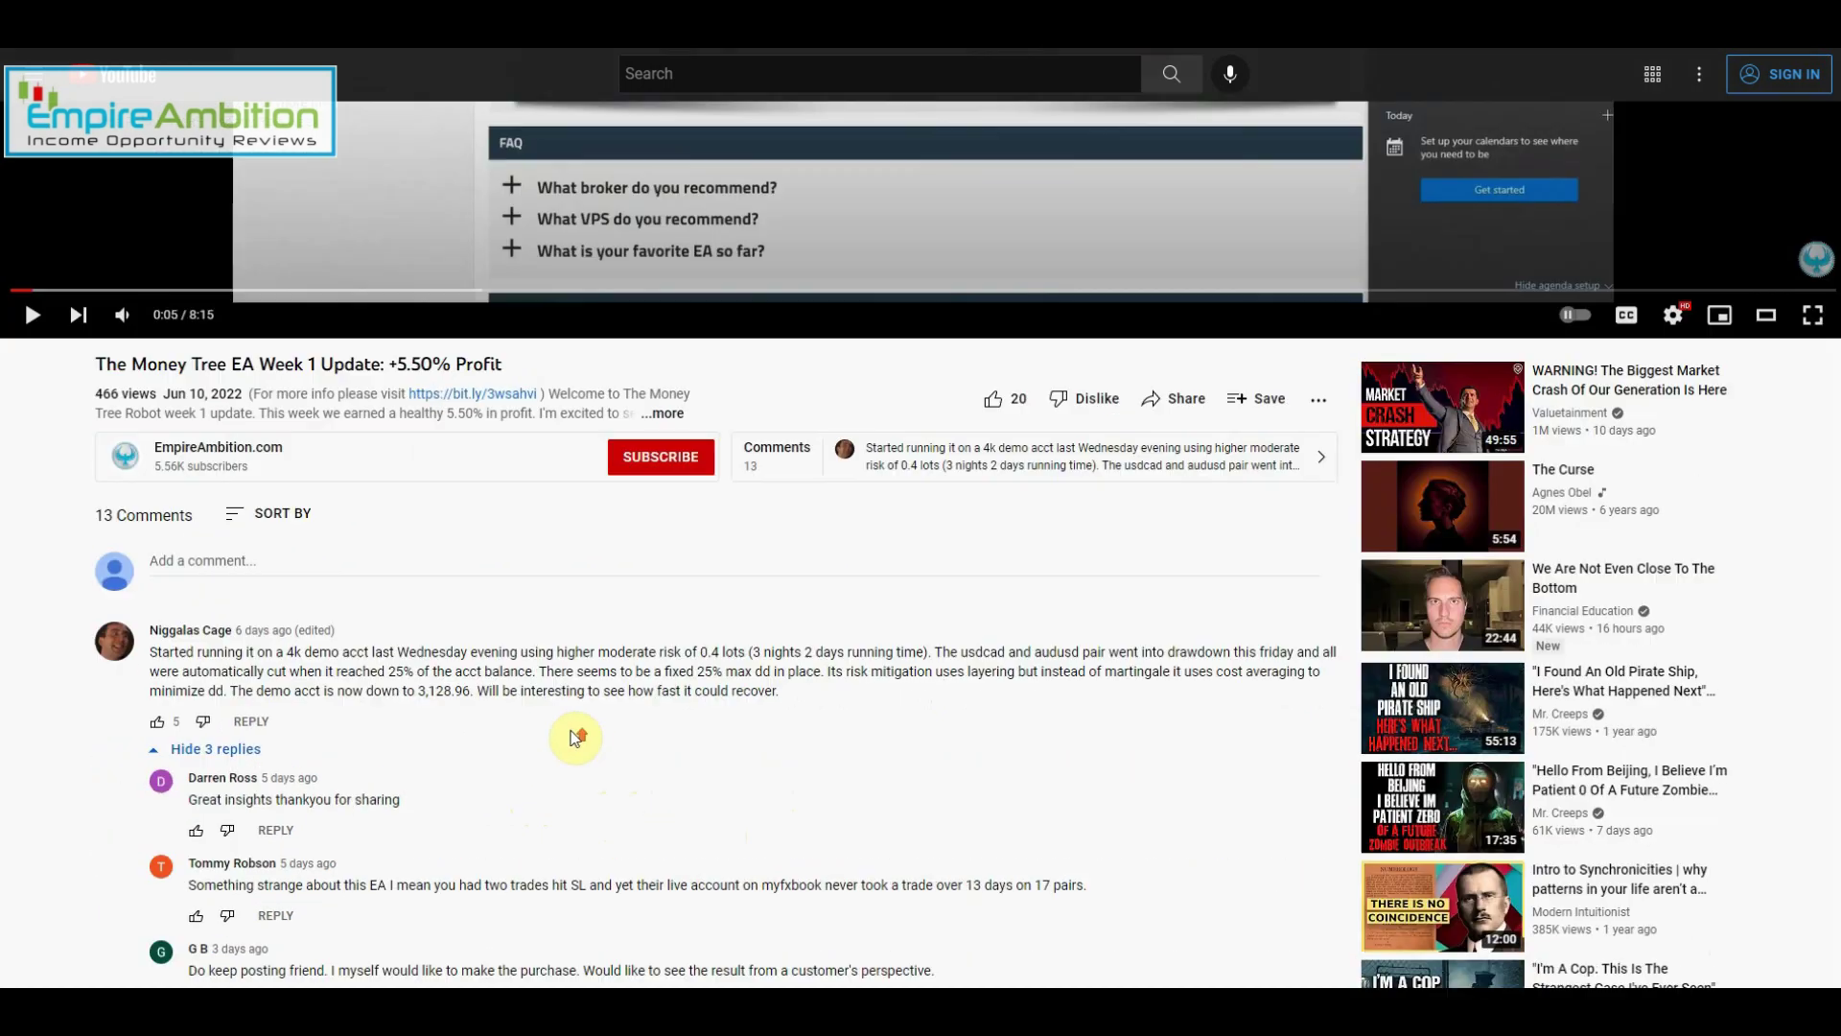
{"action": "scroll", "coordinate": [571, 736], "scroll_direction": "up", "scroll_amount": 3}
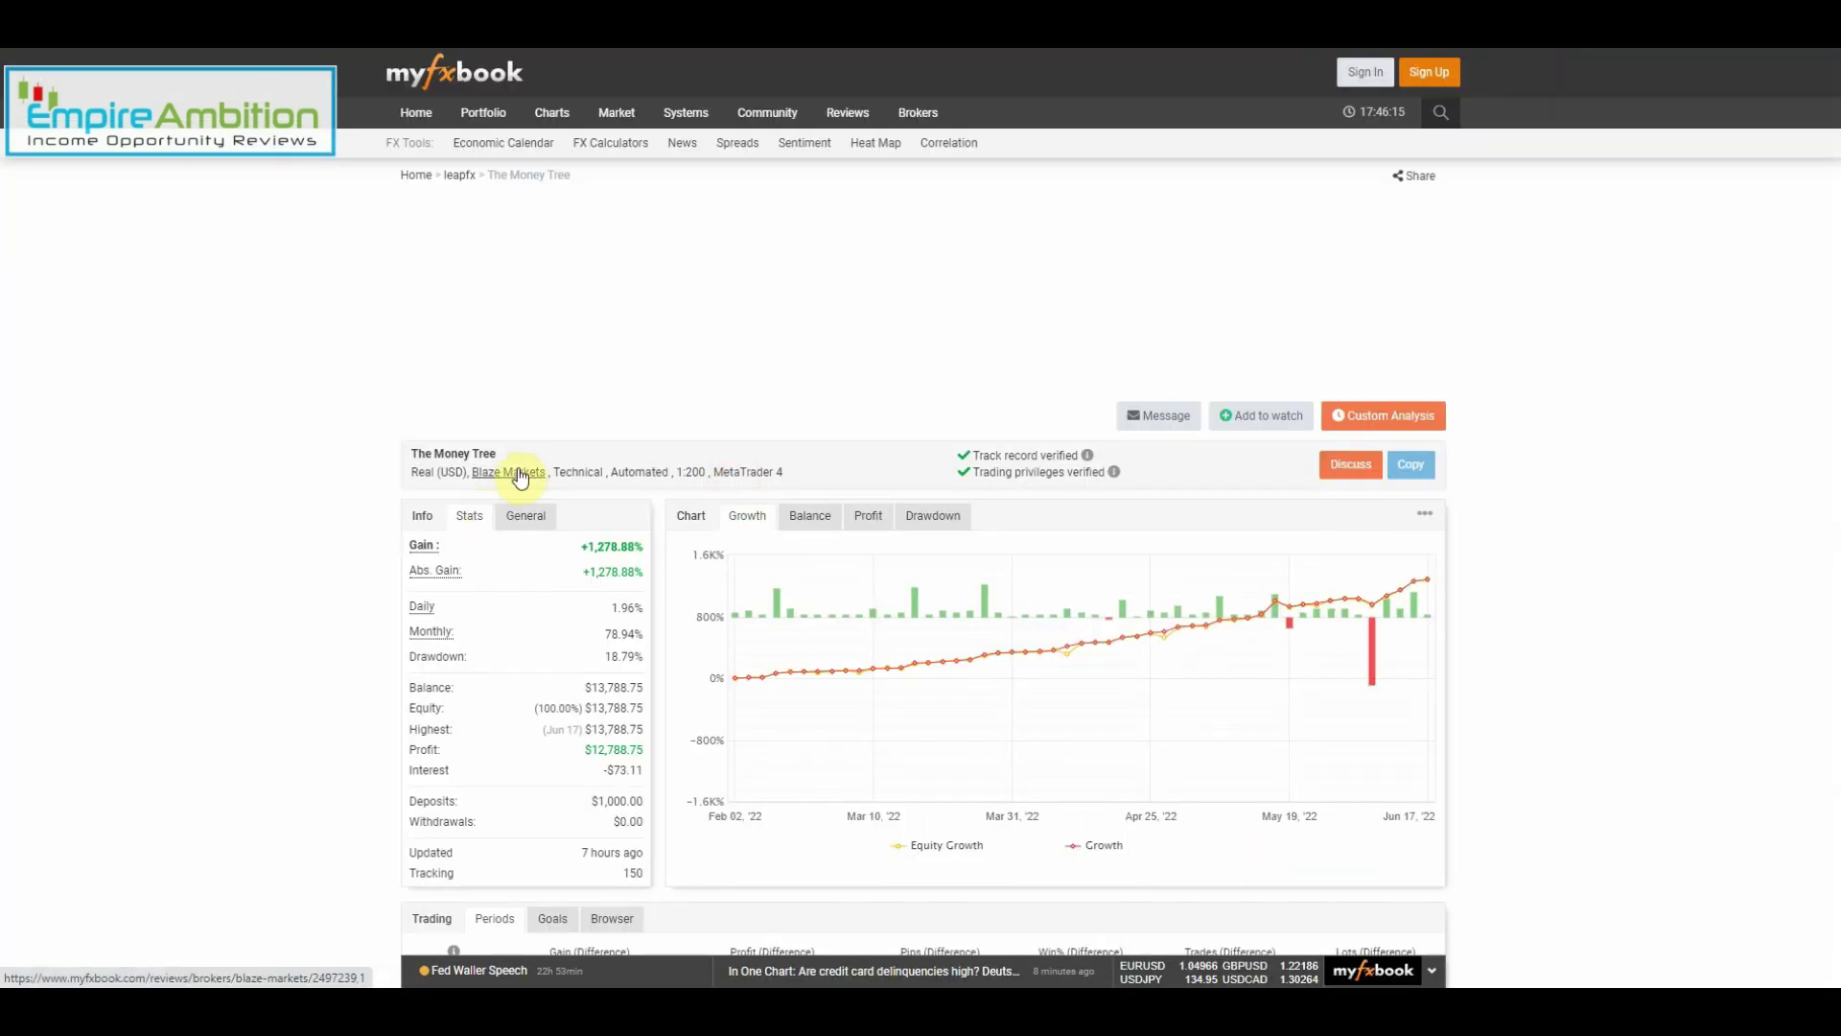
{"action": "scroll", "coordinate": [1522, 665], "scroll_direction": "down", "scroll_amount": 3}
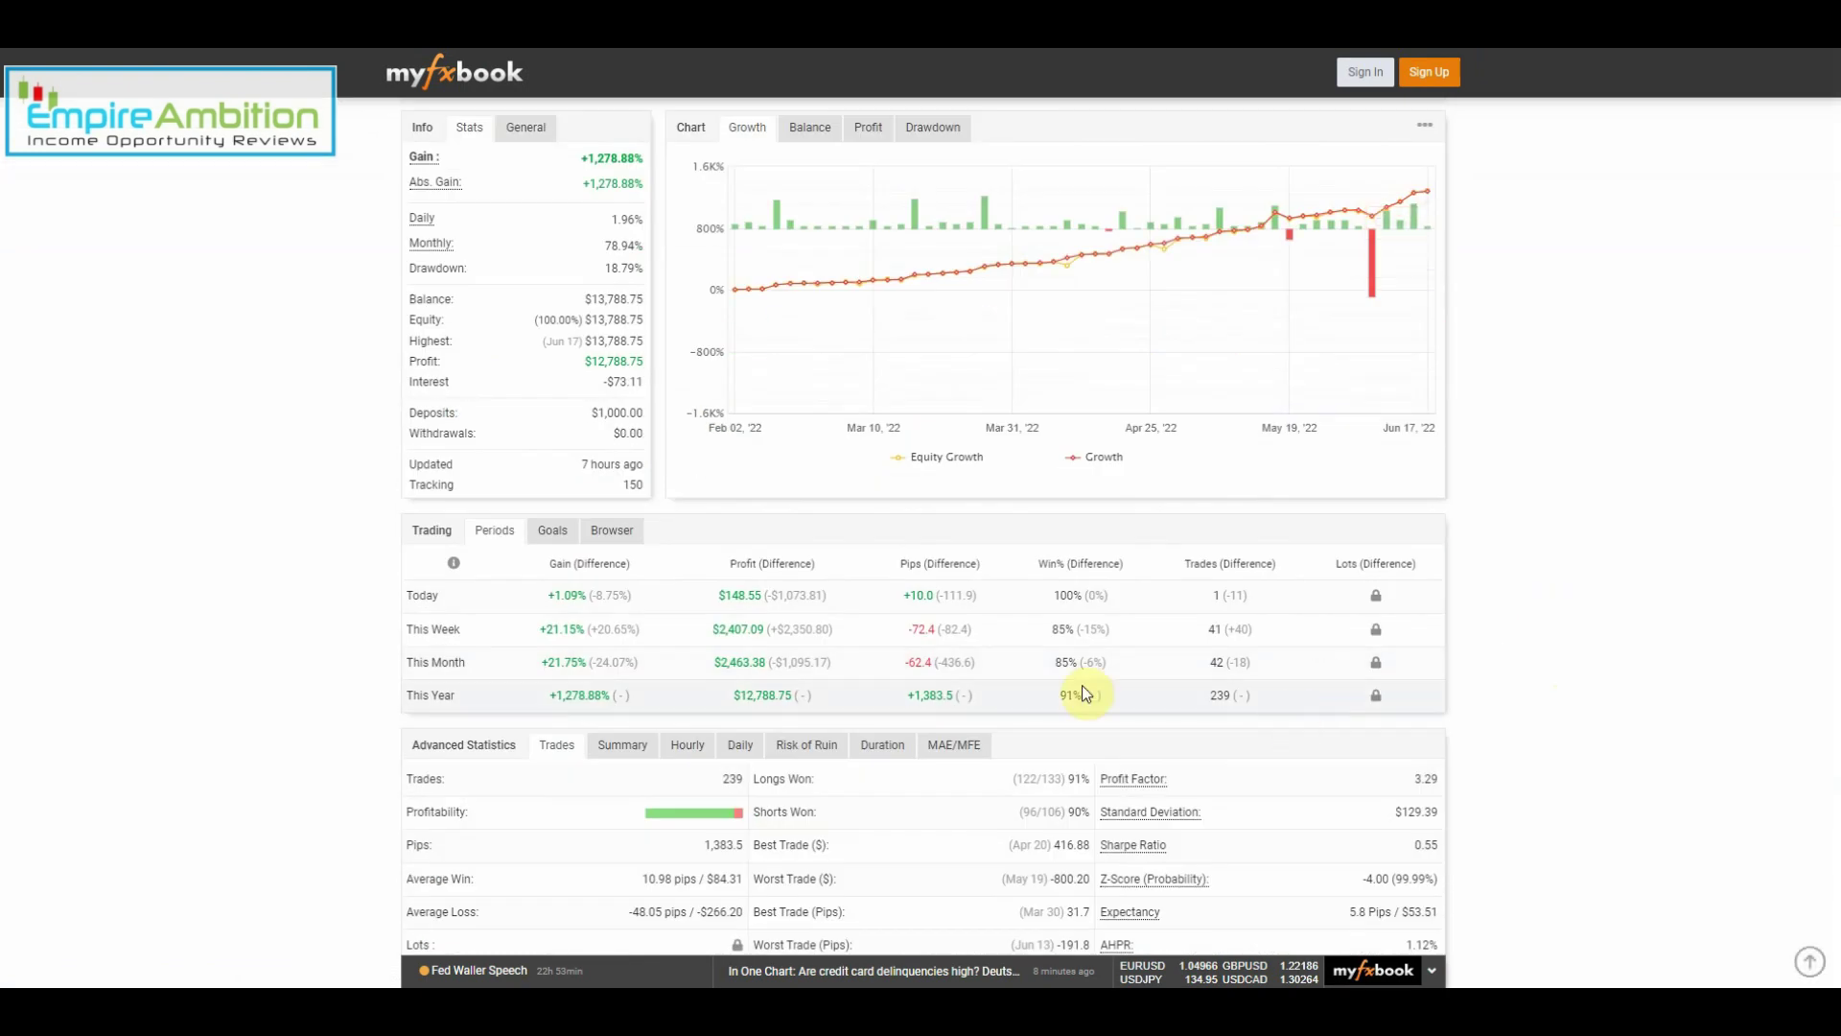
{"action": "scroll", "coordinate": [824, 699], "scroll_direction": "up", "scroll_amount": 3}
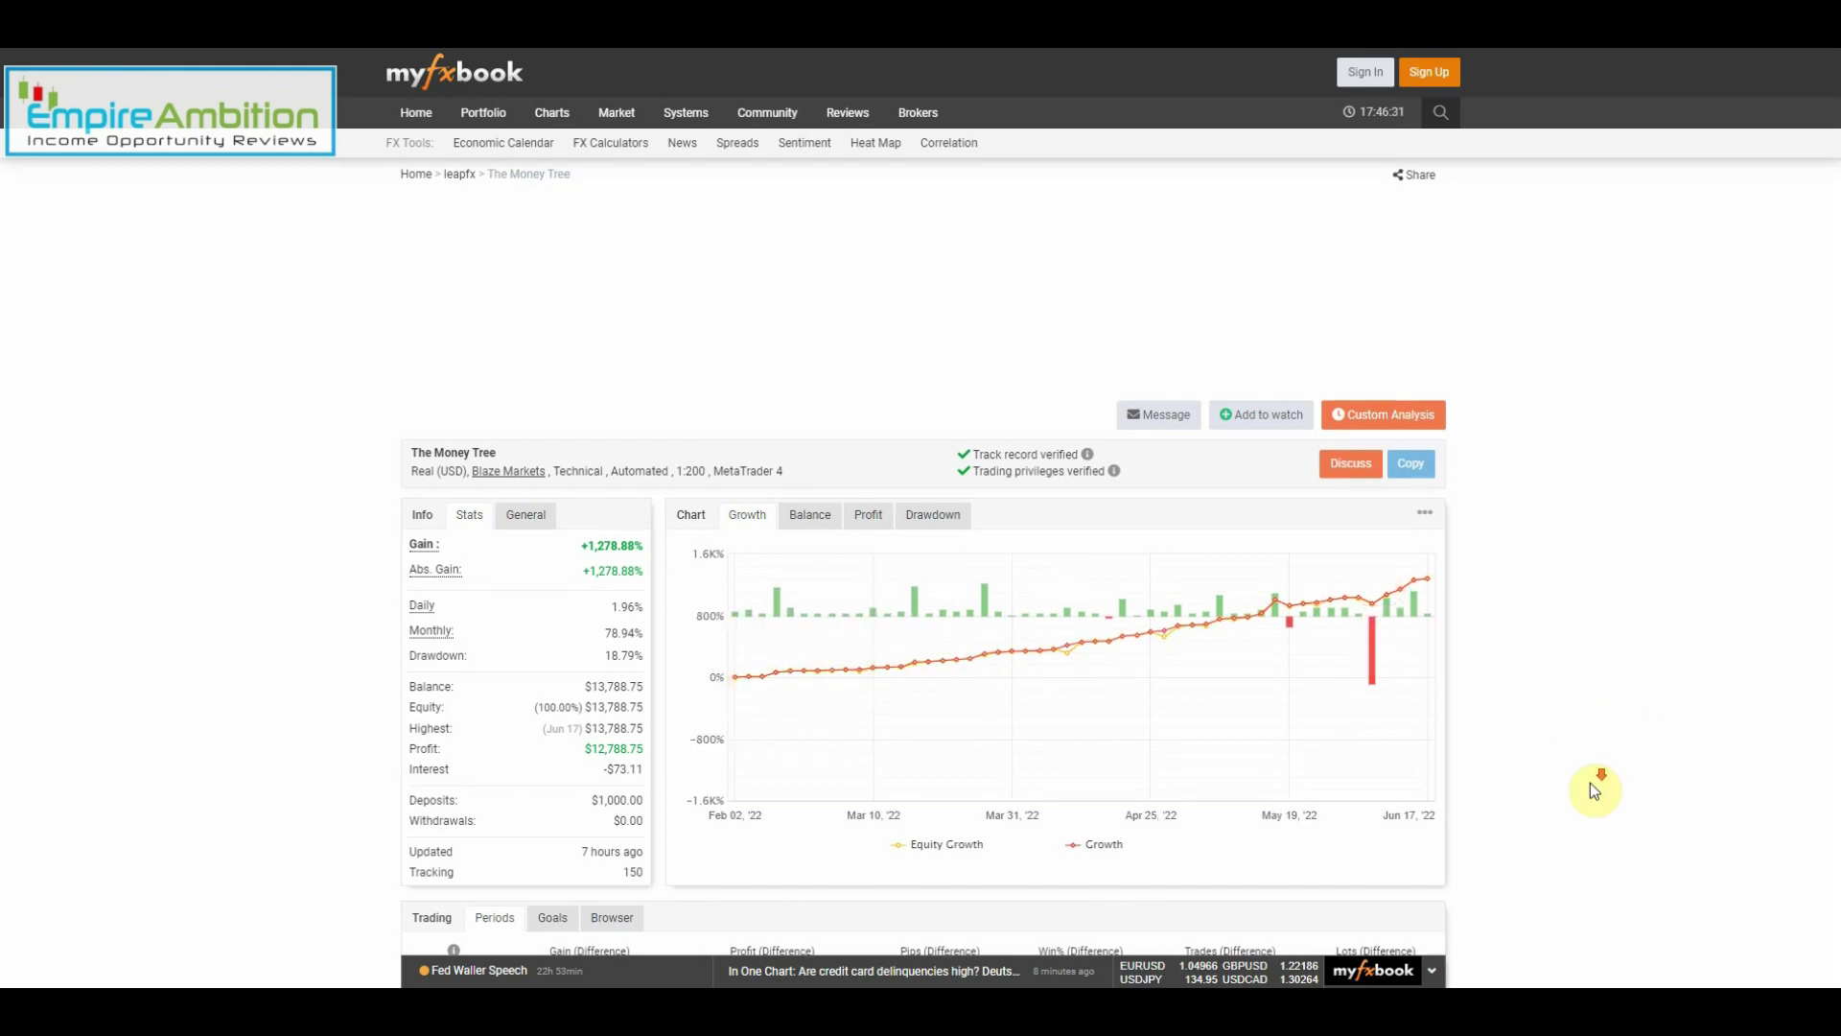
{"action": "scroll", "coordinate": [1590, 784], "scroll_direction": "down", "scroll_amount": 2}
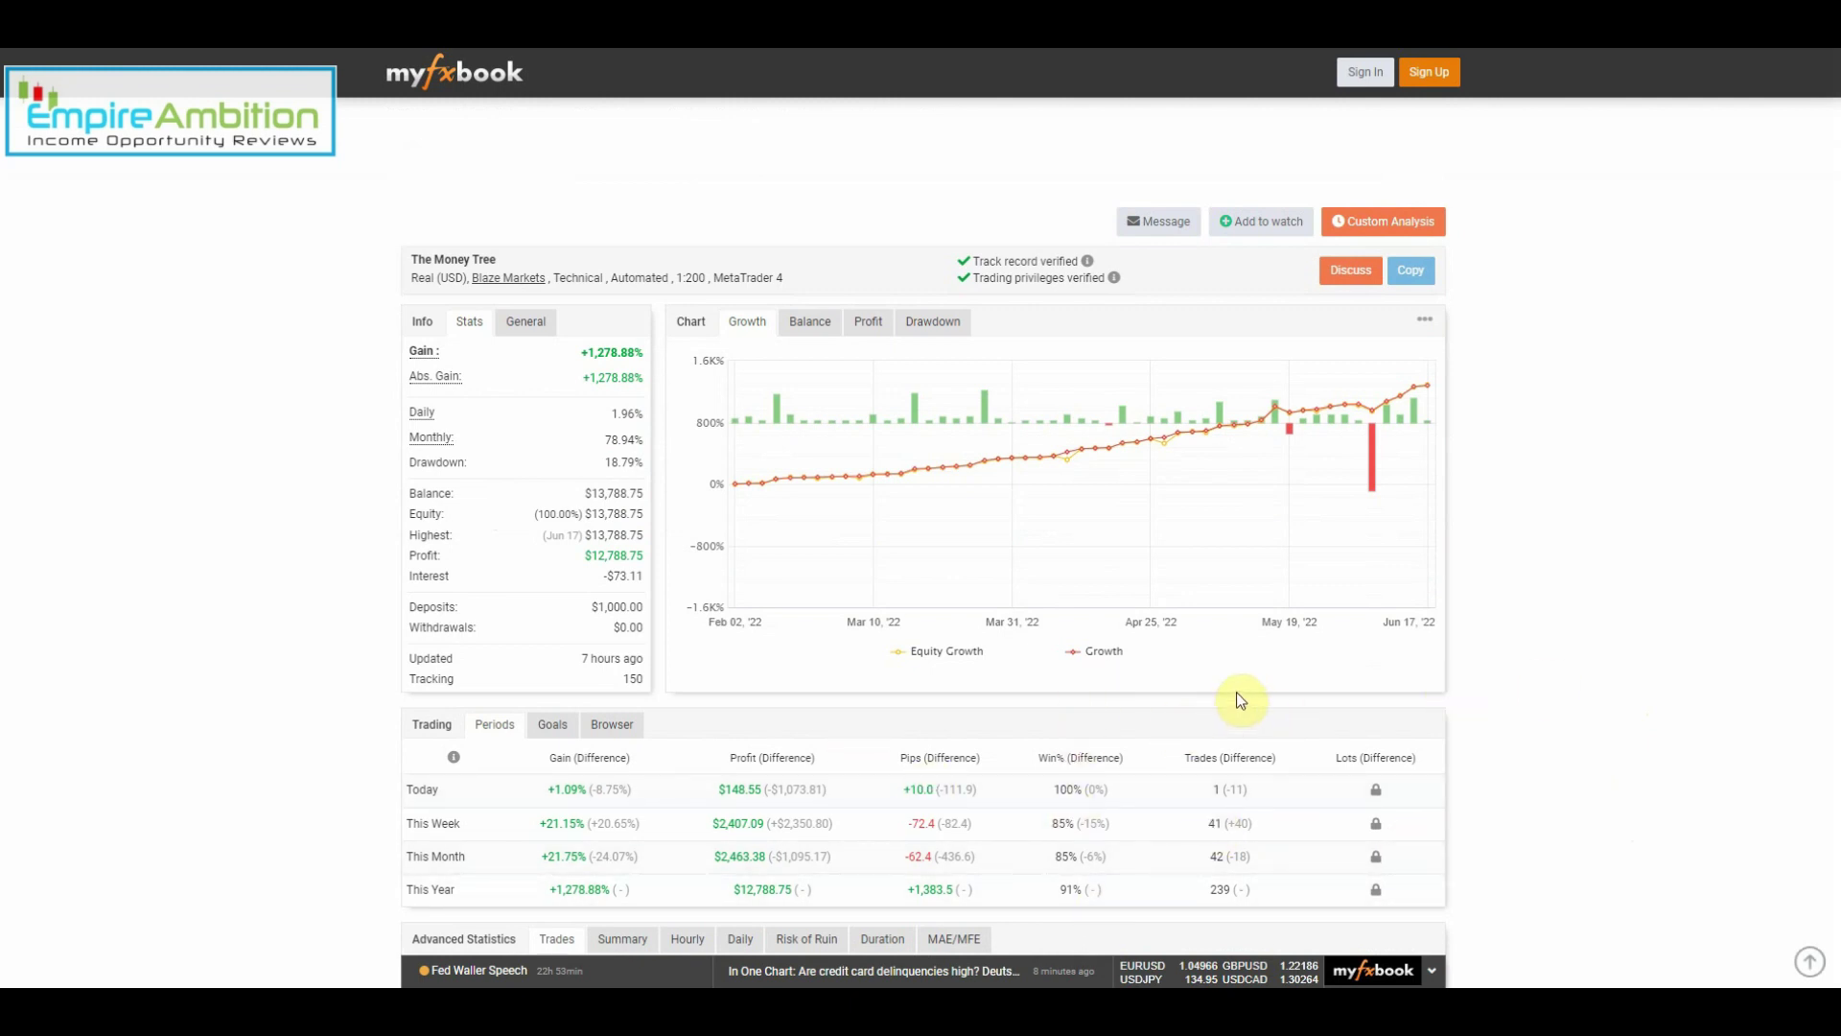
{"action": "scroll", "coordinate": [1635, 588], "scroll_direction": "down", "scroll_amount": 3}
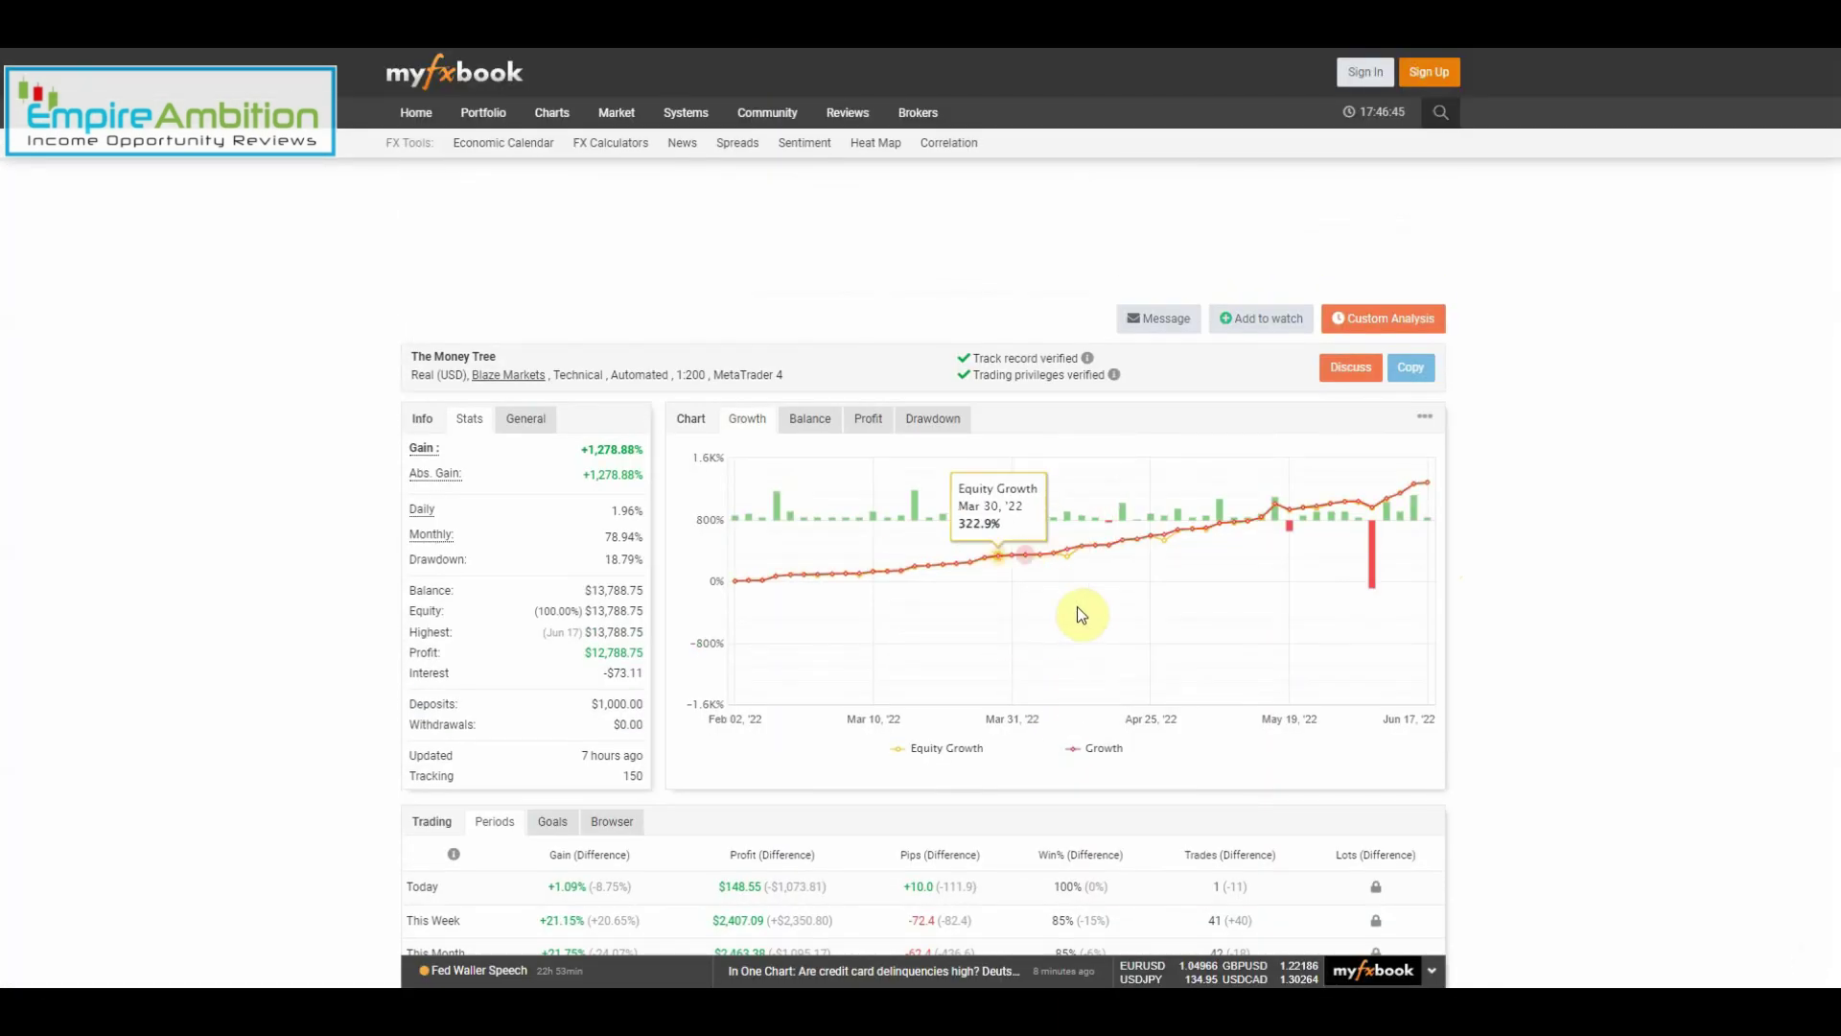
{"action": "scroll", "coordinate": [1567, 704], "scroll_direction": "down", "scroll_amount": 1}
{"action": "scroll", "coordinate": [1566, 703], "scroll_direction": "down", "scroll_amount": 1}
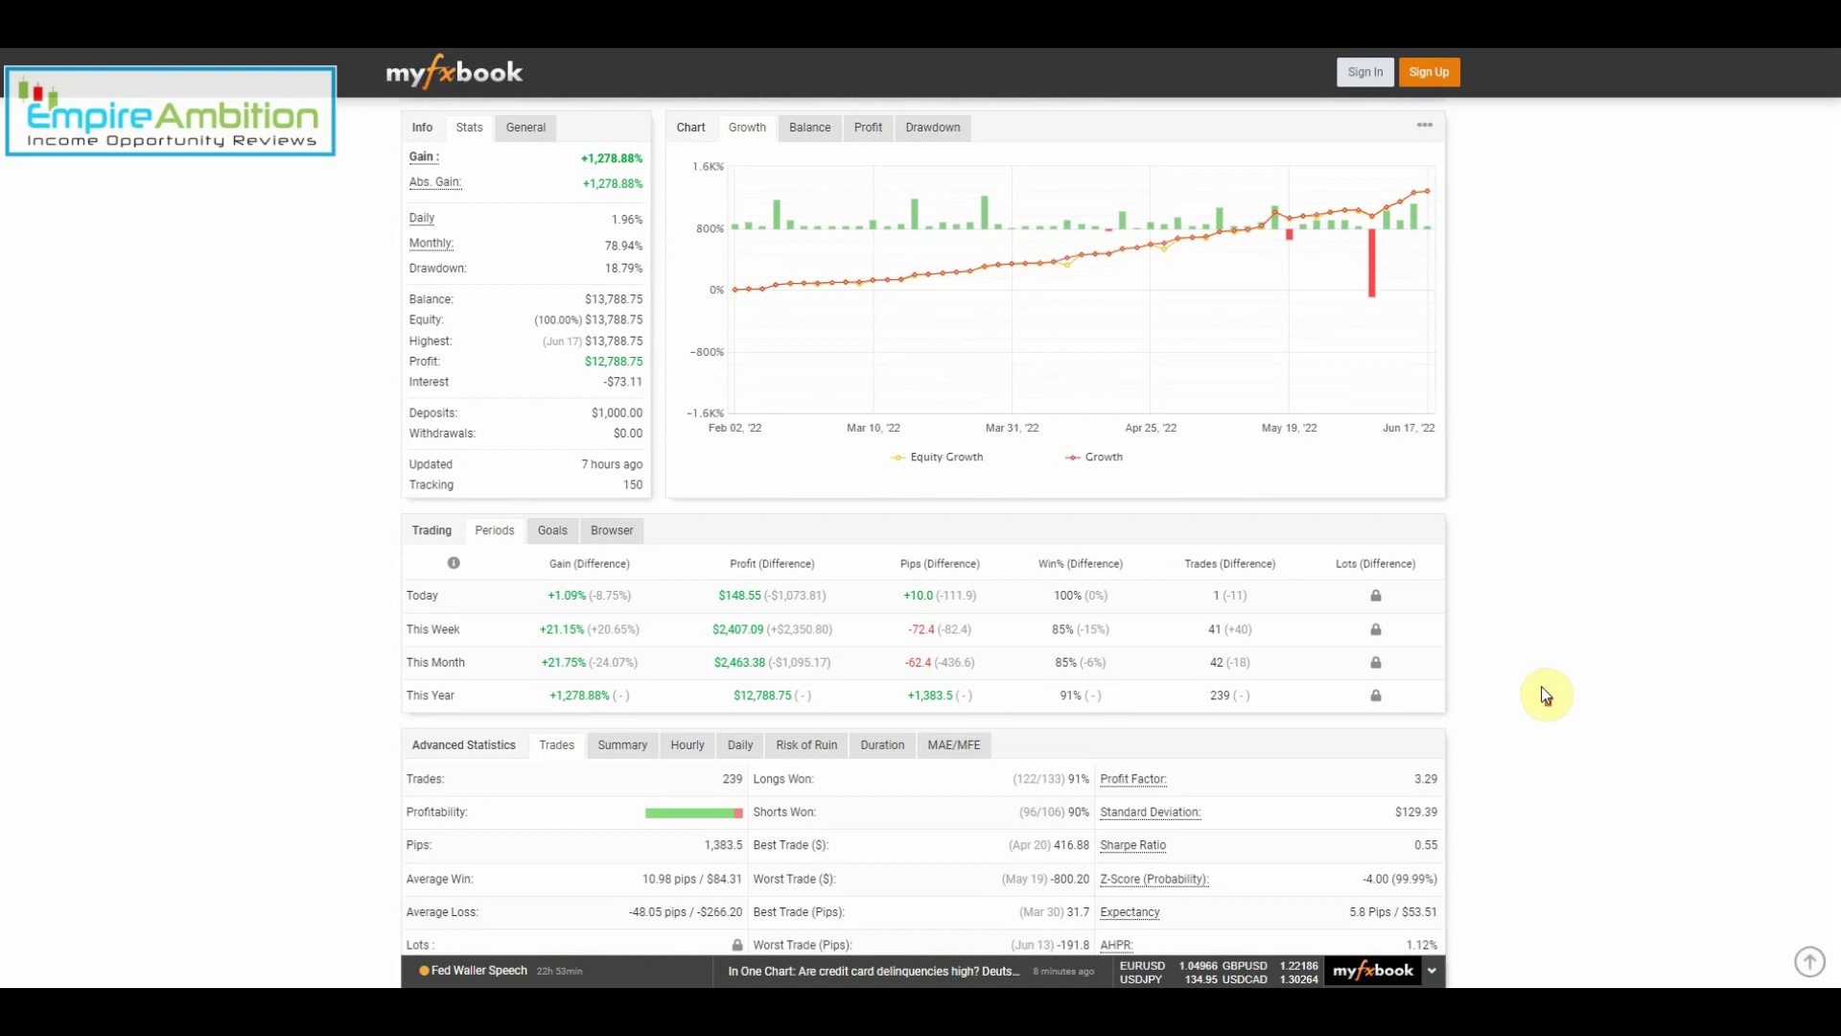
{"action": "scroll", "coordinate": [1542, 690], "scroll_direction": "up", "scroll_amount": 2}
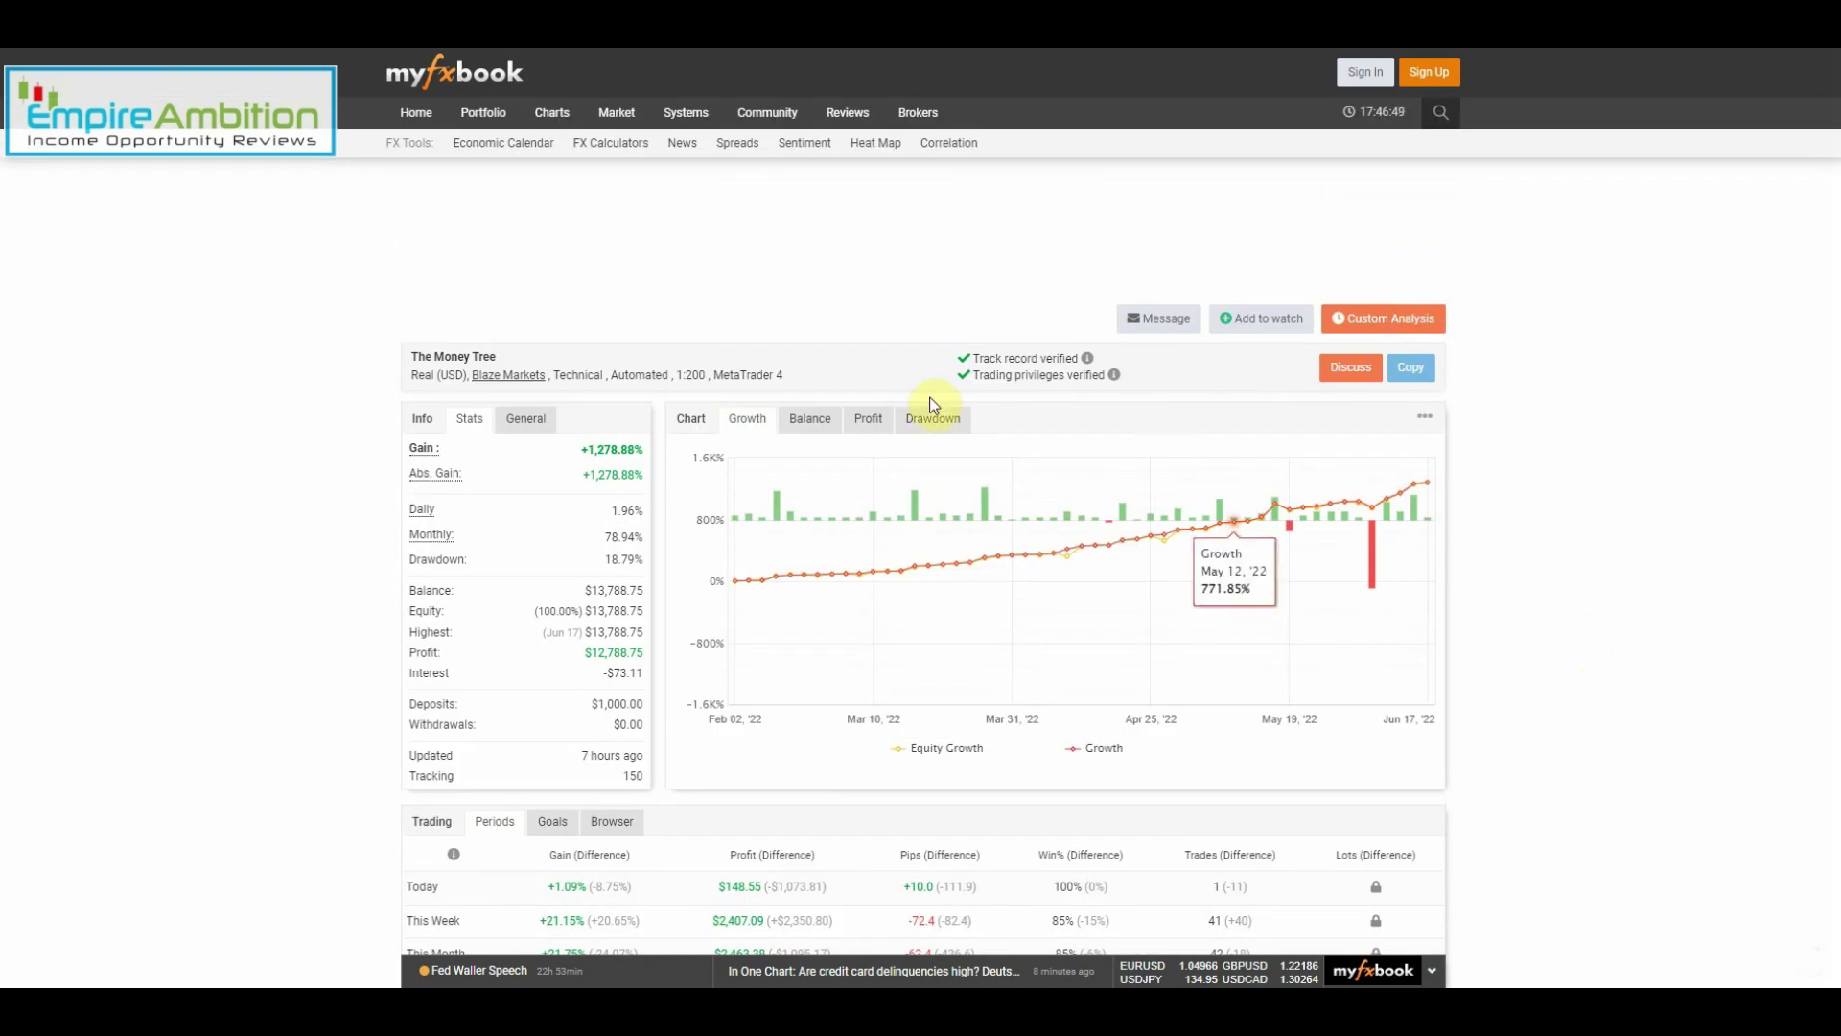
Go back to the Money Tree Robot page's verified stats section with the 1,278.88% chart.
{"action": "left_click", "coordinate": [1213, 51]}
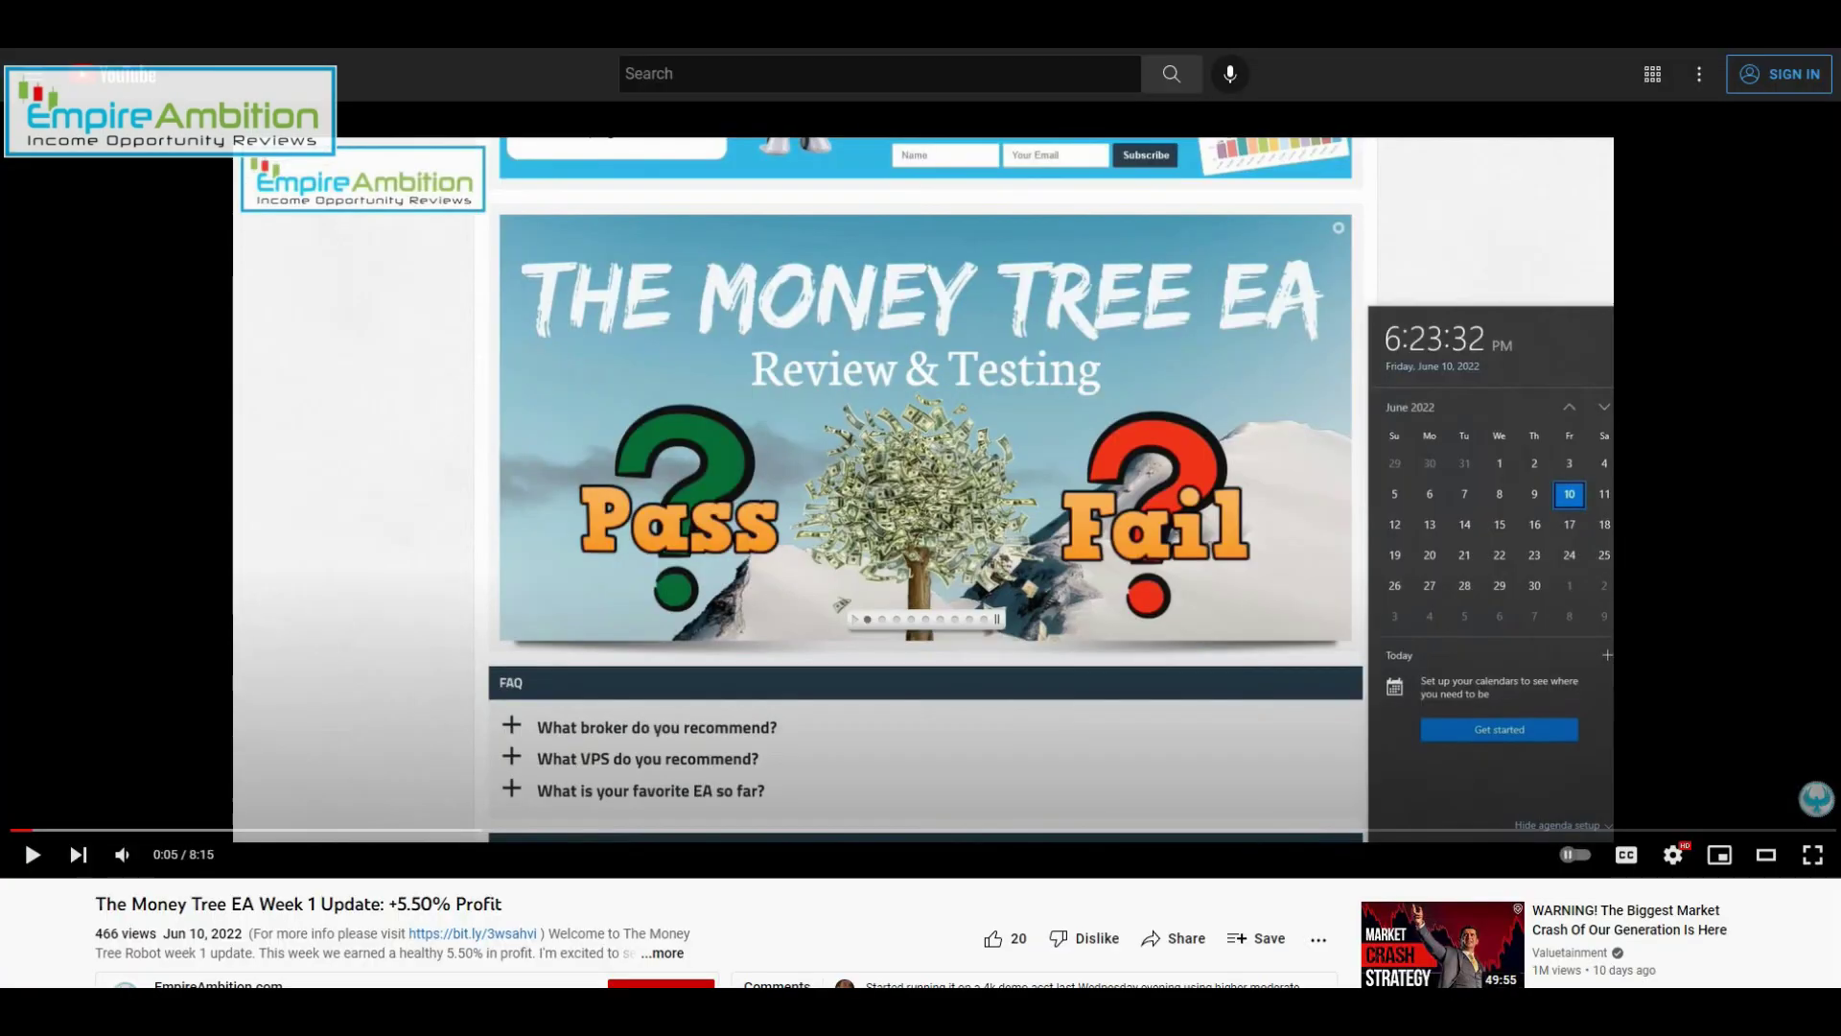
{"action": "scroll", "coordinate": [1299, 360], "scroll_direction": "down", "scroll_amount": 2}
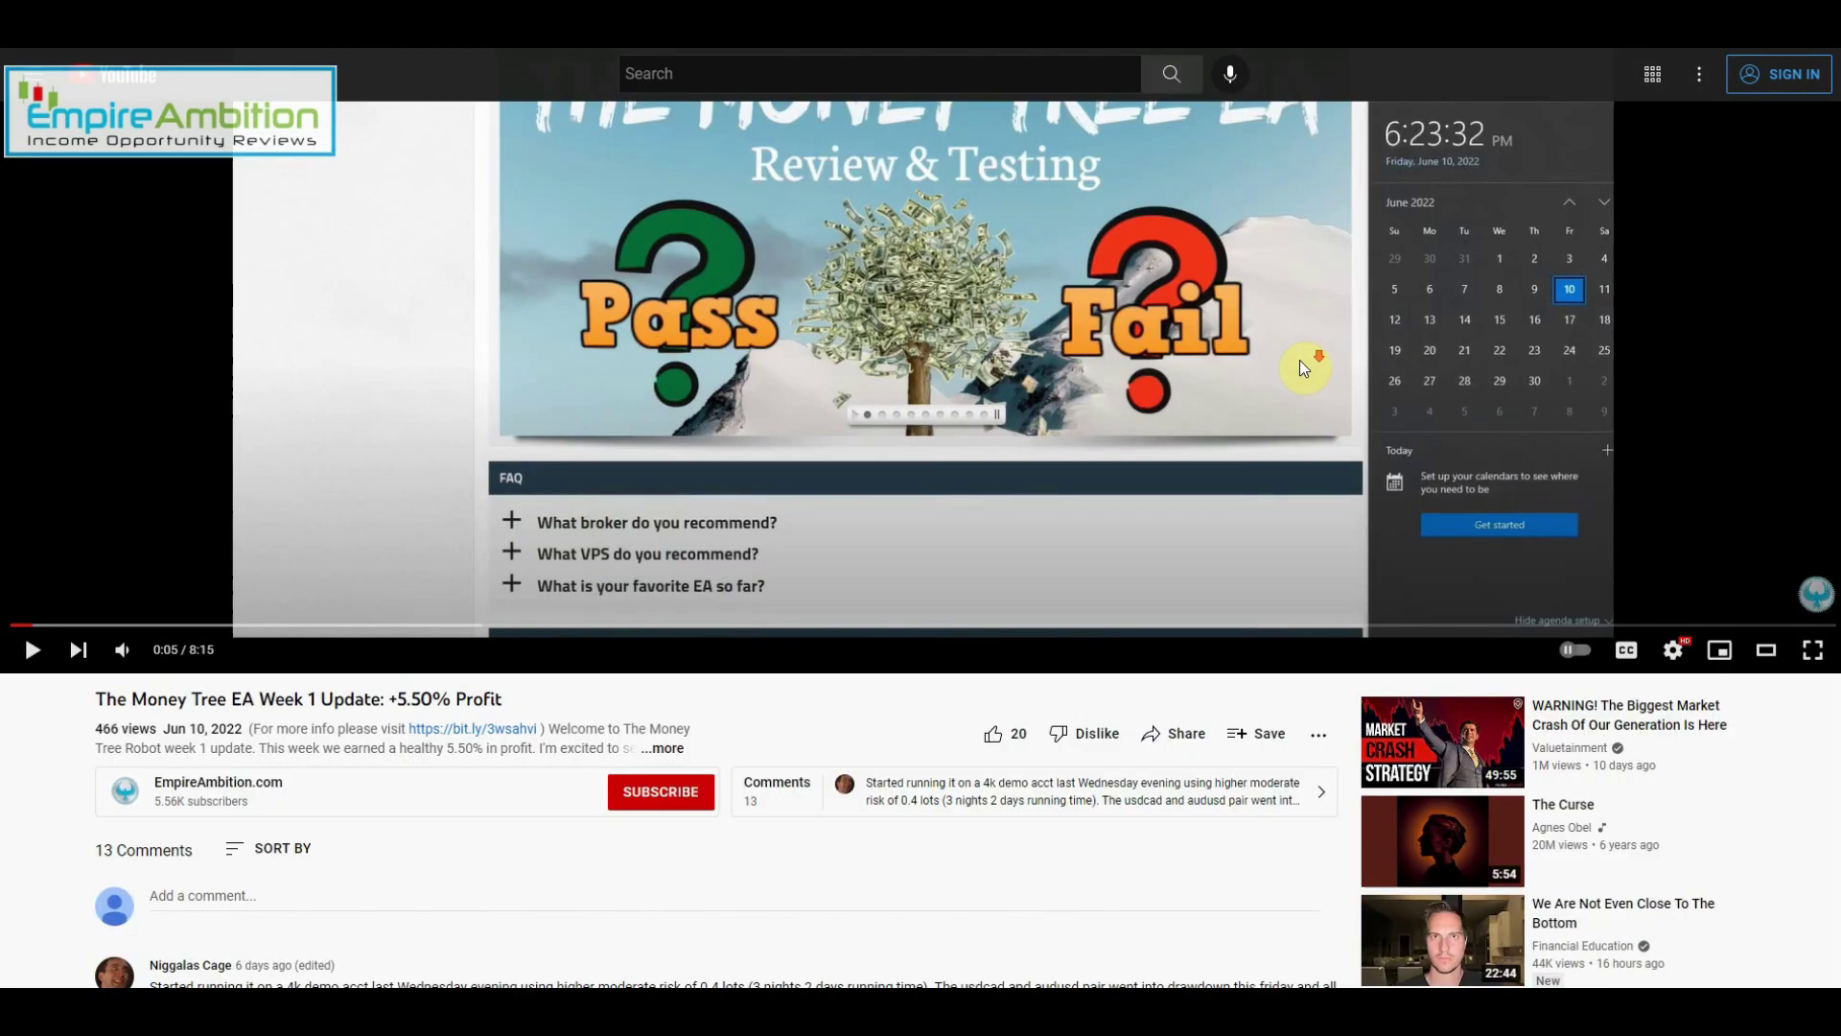
{"action": "scroll", "coordinate": [1292, 349], "scroll_direction": "down", "scroll_amount": 3}
{"action": "scroll", "coordinate": [1305, 384], "scroll_direction": "down", "scroll_amount": 3}
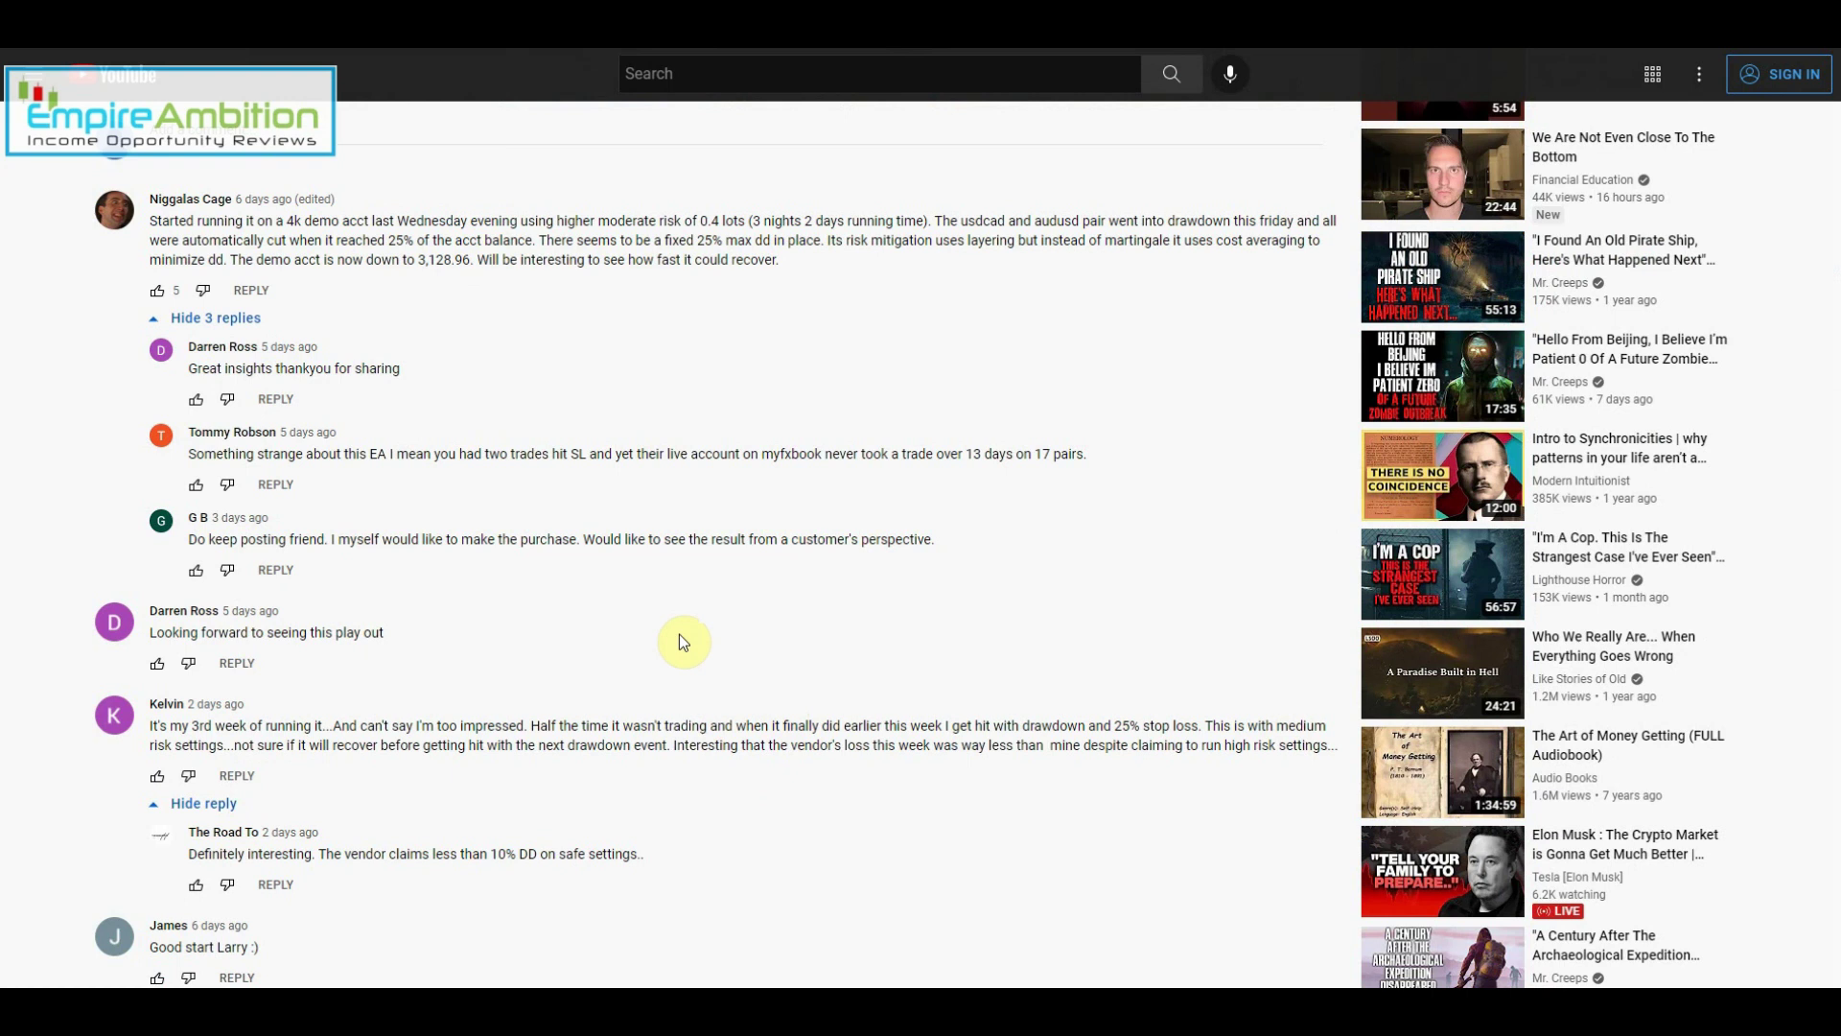
{"action": "scroll", "coordinate": [829, 658], "scroll_direction": "up", "scroll_amount": 2}
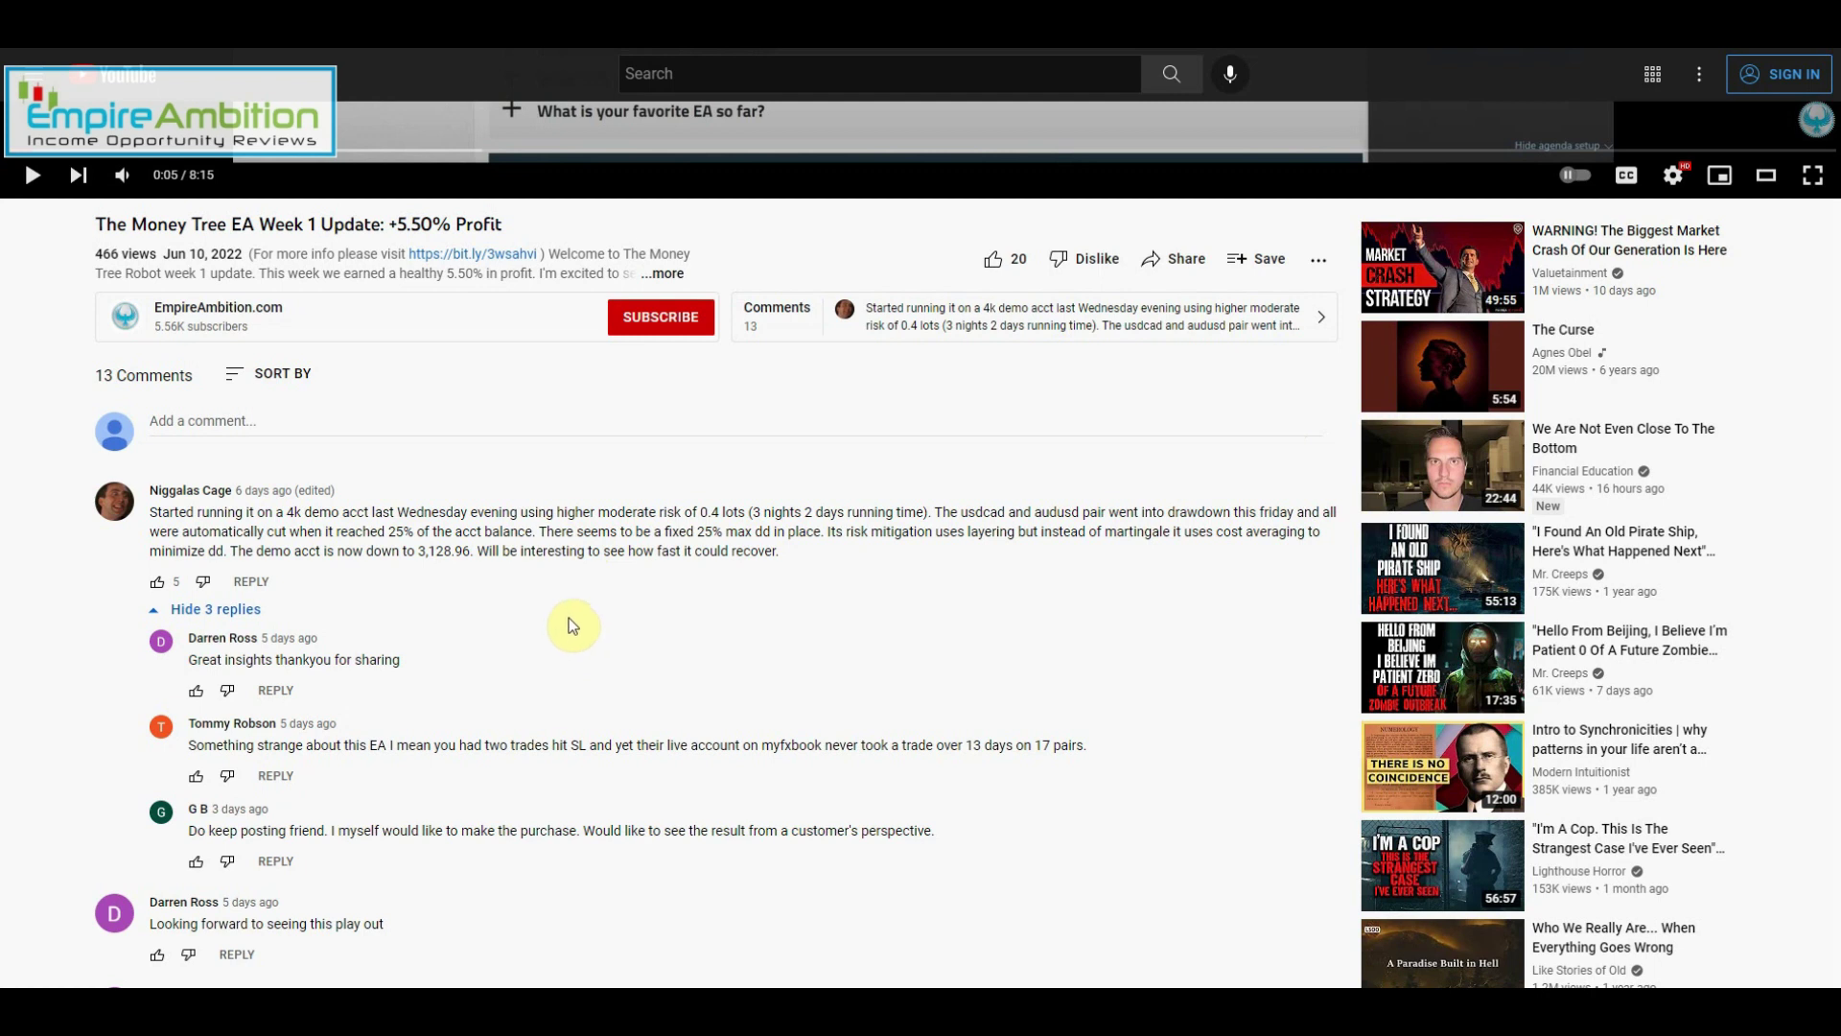
{"action": "scroll", "coordinate": [654, 654], "scroll_direction": "up", "scroll_amount": 5}
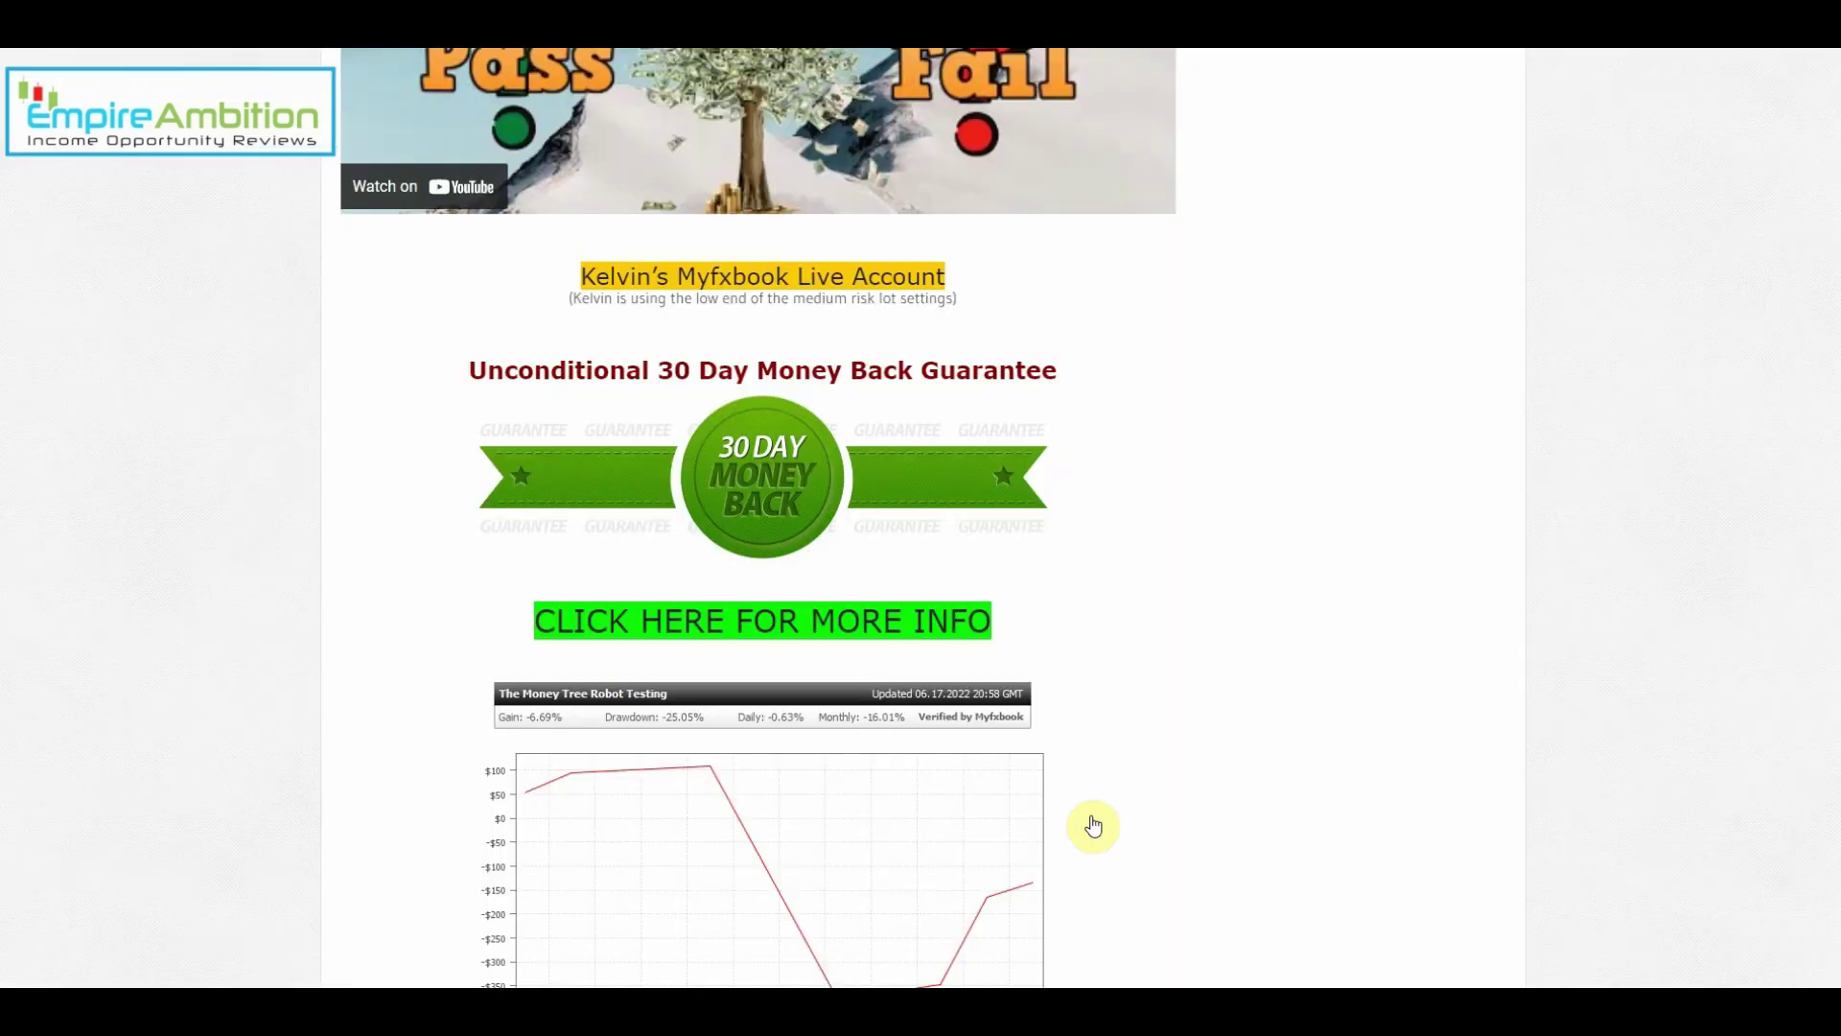
{"action": "scroll", "coordinate": [1088, 822], "scroll_direction": "up", "scroll_amount": 4}
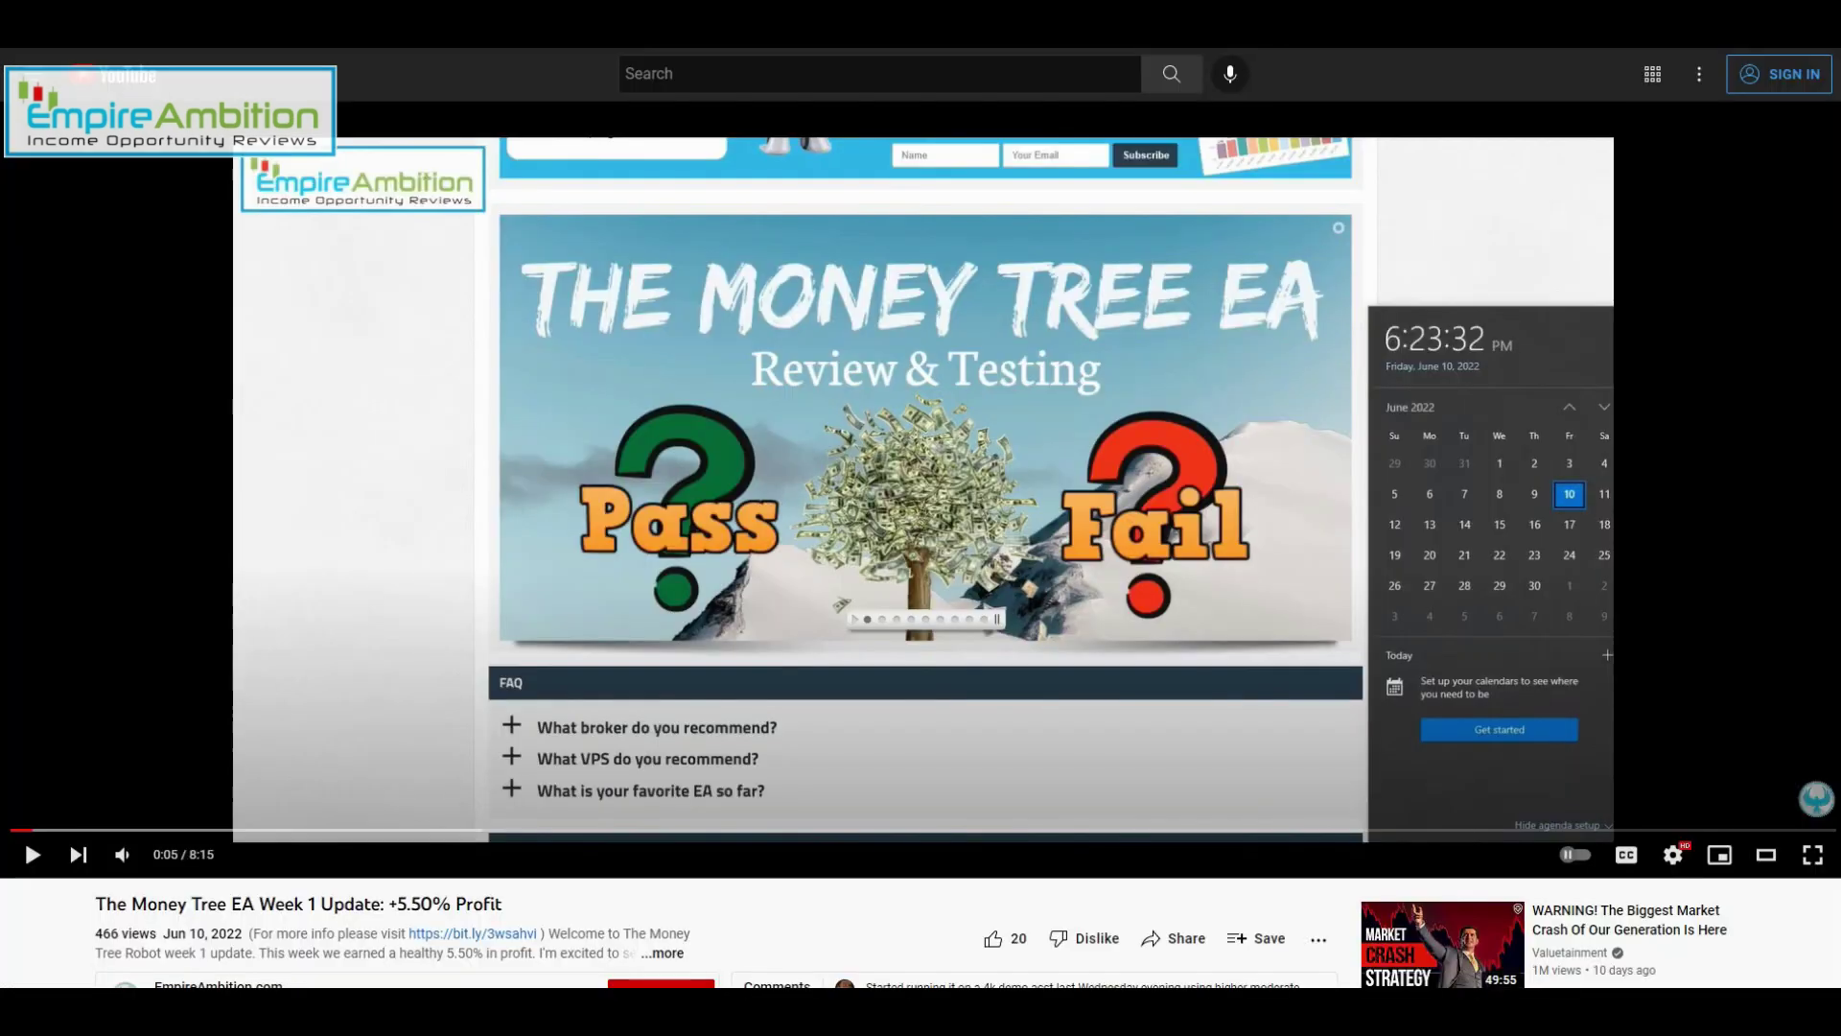
{"action": "scroll", "coordinate": [1130, 555], "scroll_direction": "down", "scroll_amount": 1}
{"action": "scroll", "coordinate": [1131, 555], "scroll_direction": "down", "scroll_amount": 2}
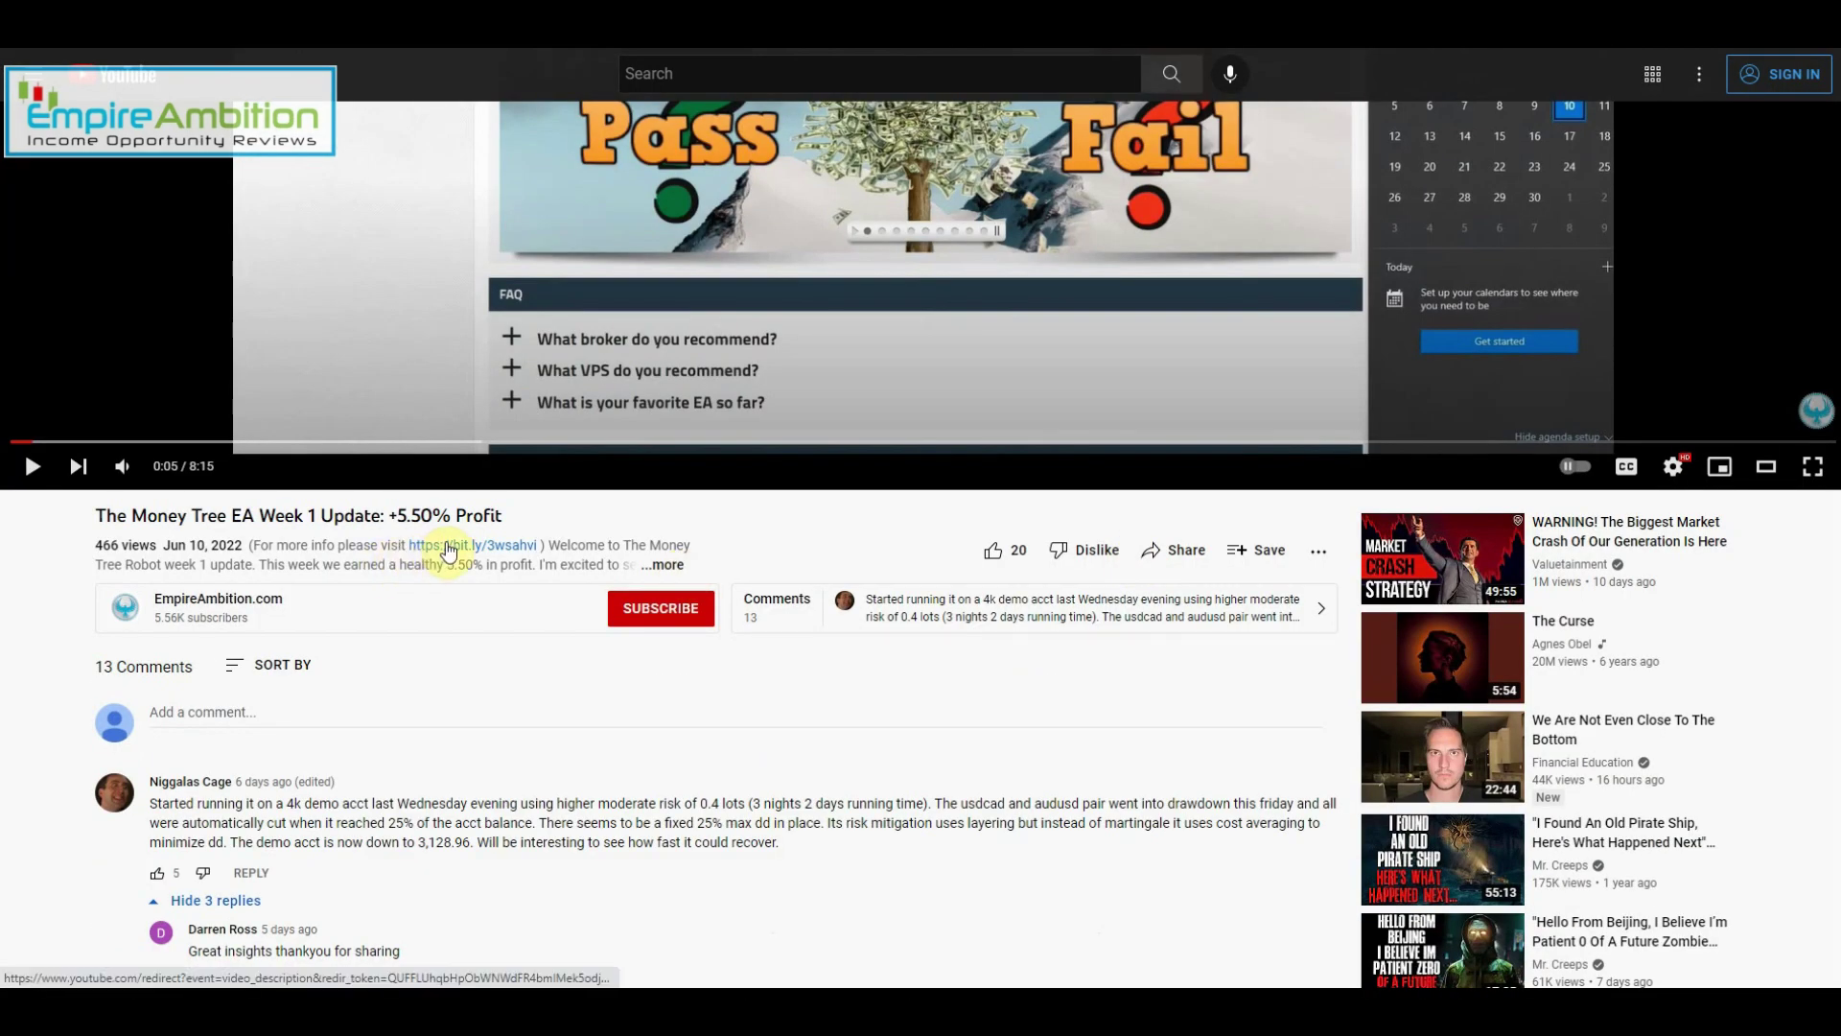
{"action": "scroll", "coordinate": [979, 750], "scroll_direction": "up", "scroll_amount": 3}
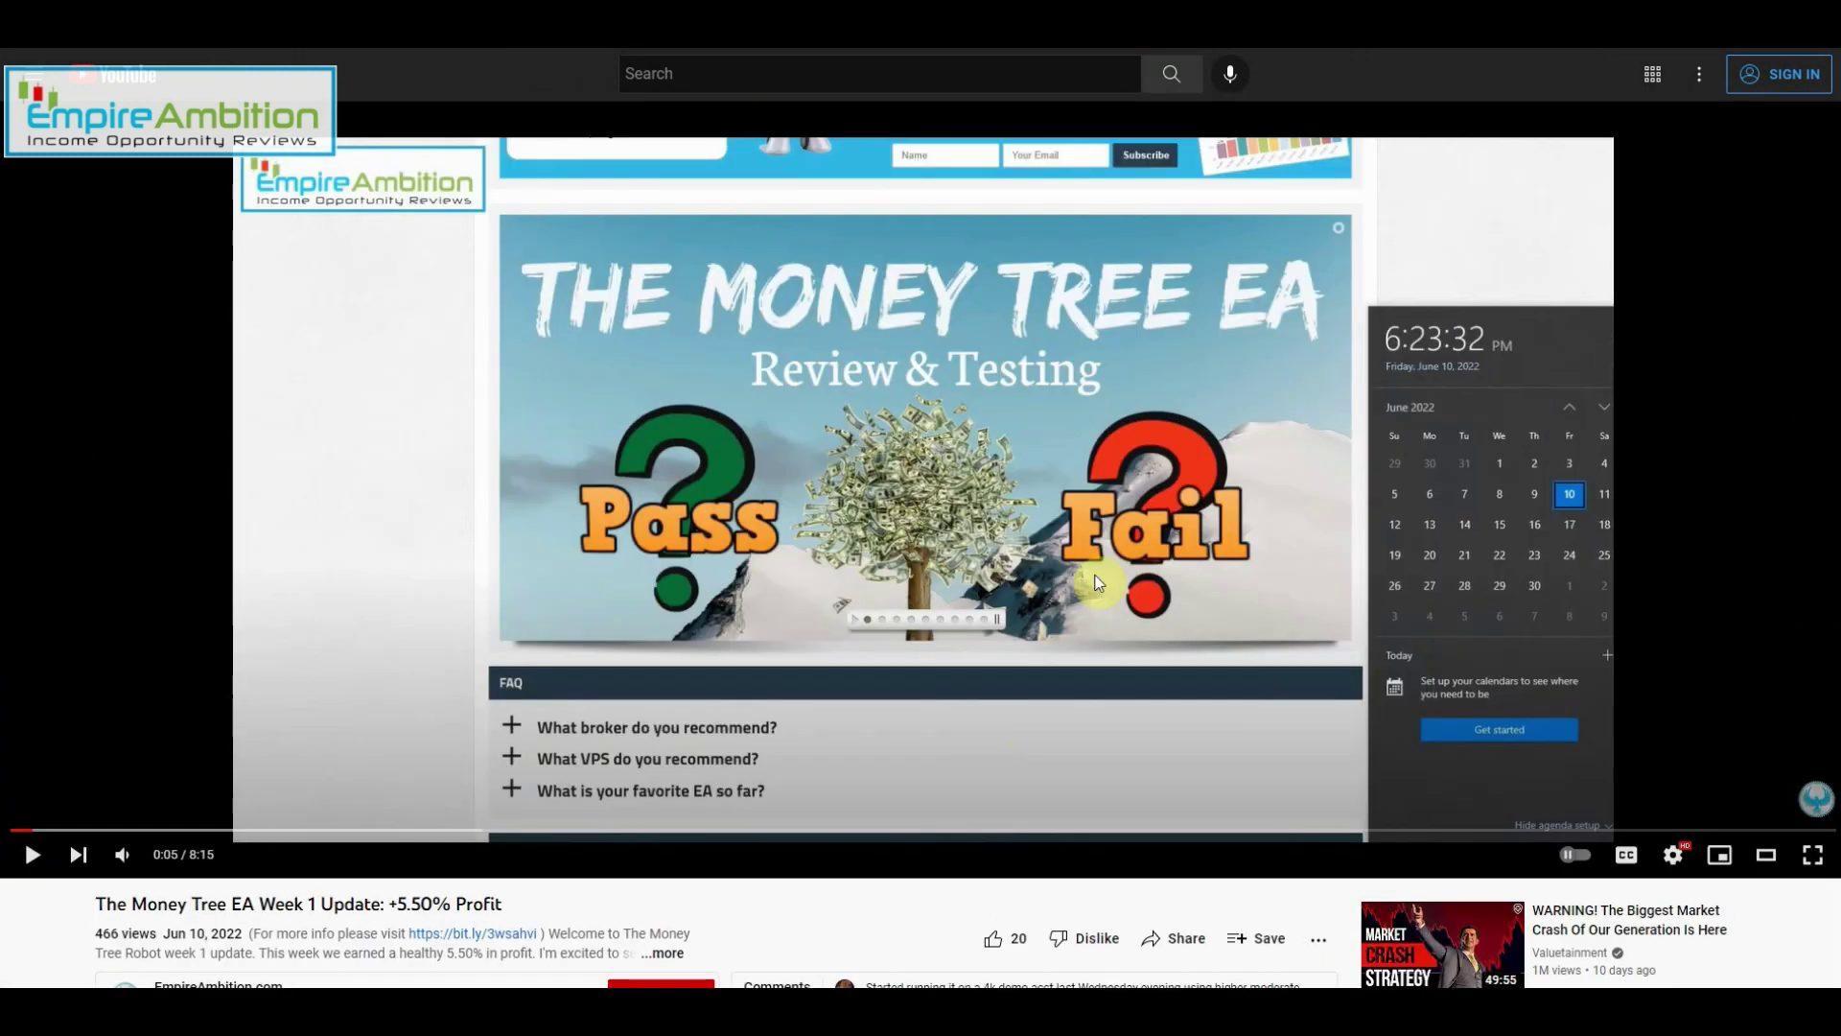